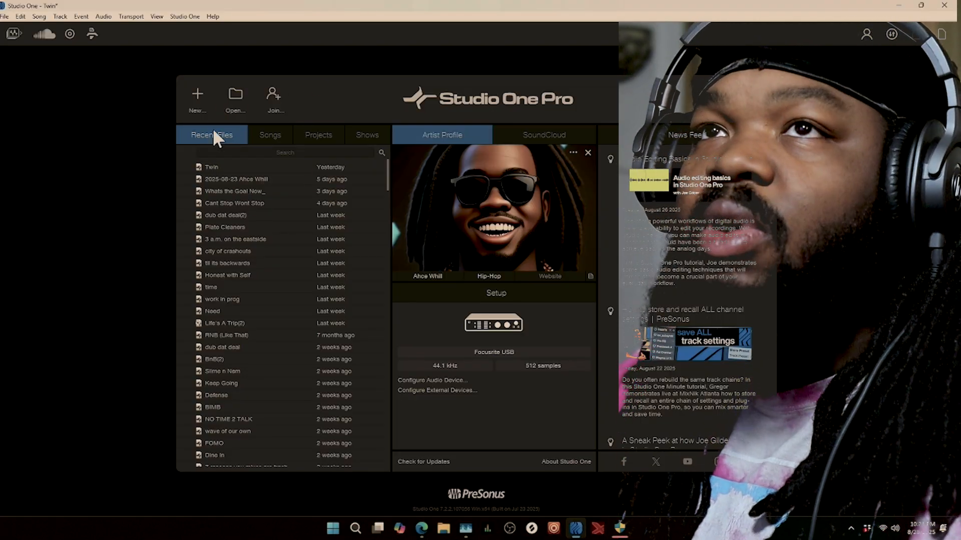
Start a new document and show the built-in templates after checking the user templates
{"action": "left_click", "coordinate": [199, 97]}
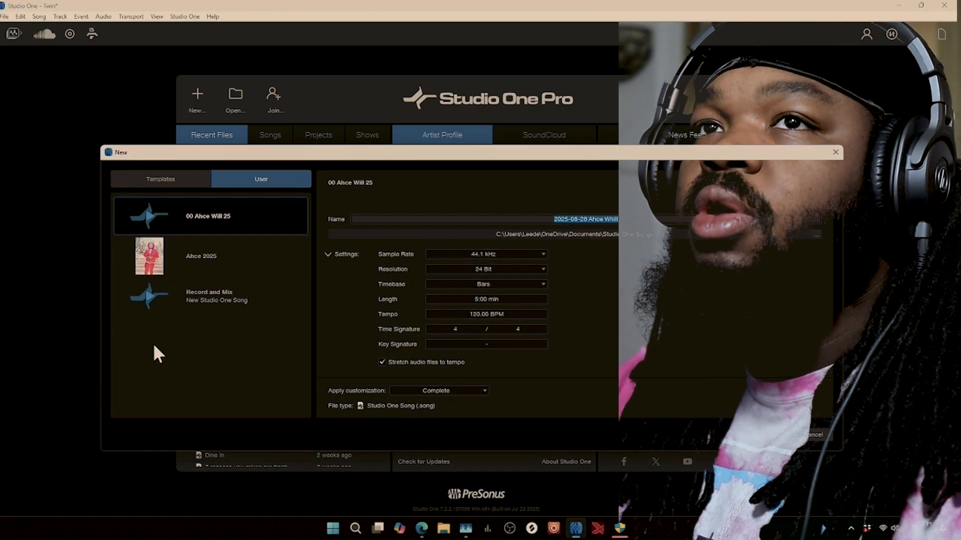
{"action": "left_click", "coordinate": [170, 183]}
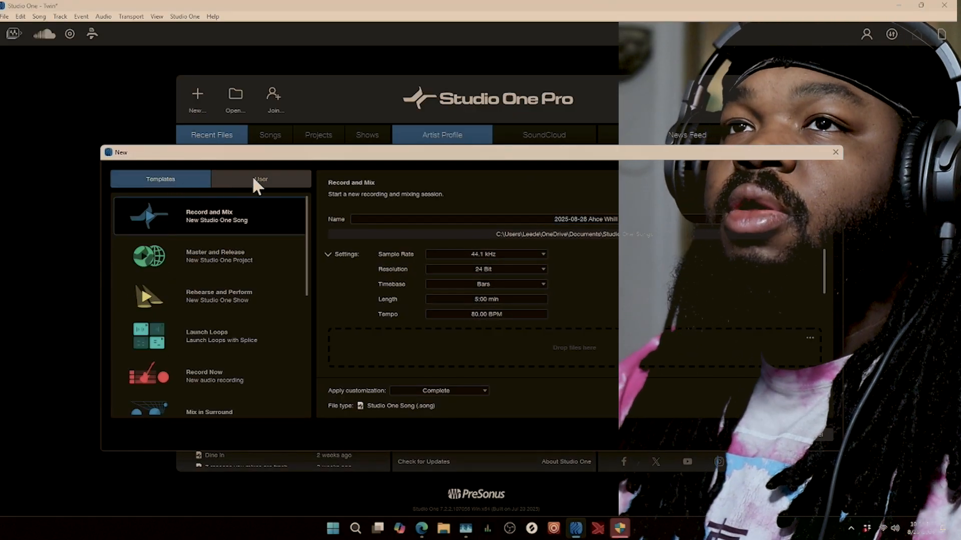
{"action": "left_click", "coordinate": [253, 176]}
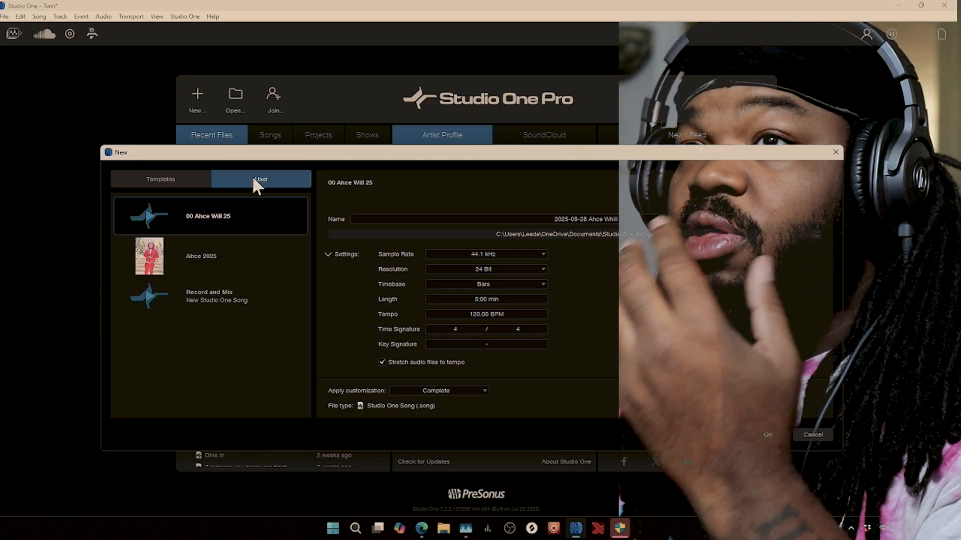
{"action": "left_click", "coordinate": [157, 179]}
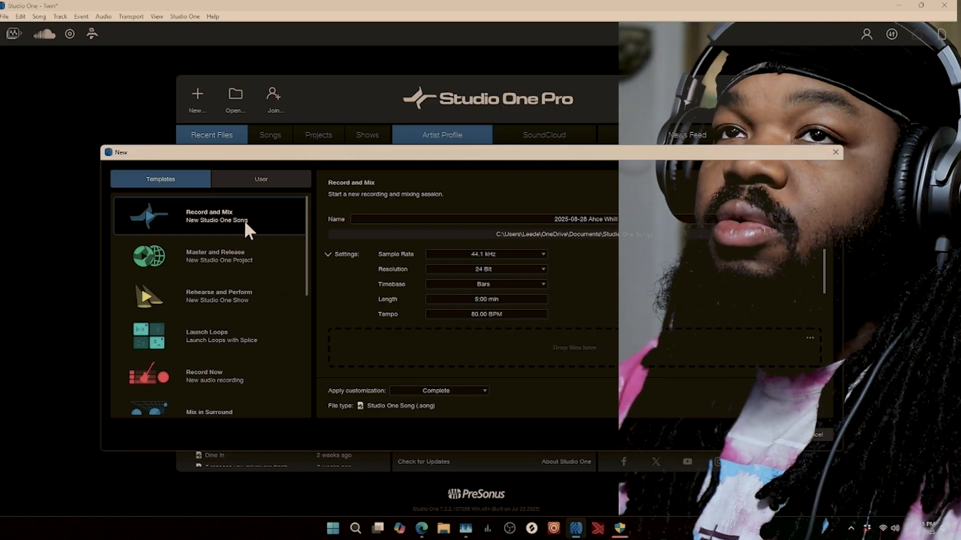
Examine the full list of built-in templates, from Record and Mix through to Demos
{"action": "mouse_move", "coordinate": [304, 214]}
{"action": "left_mouse_down"}
{"action": "mouse_move", "coordinate": [305, 311]}
{"action": "mouse_move", "coordinate": [307, 204]}
{"action": "left_mouse_up"}
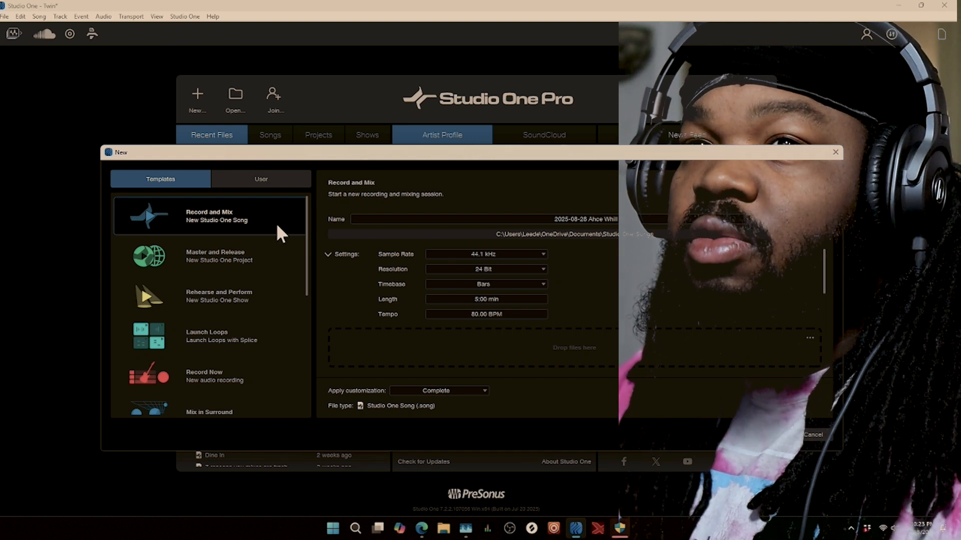
{"action": "left_click_drag", "start_coordinate": [306, 216], "coordinate": [305, 215]}
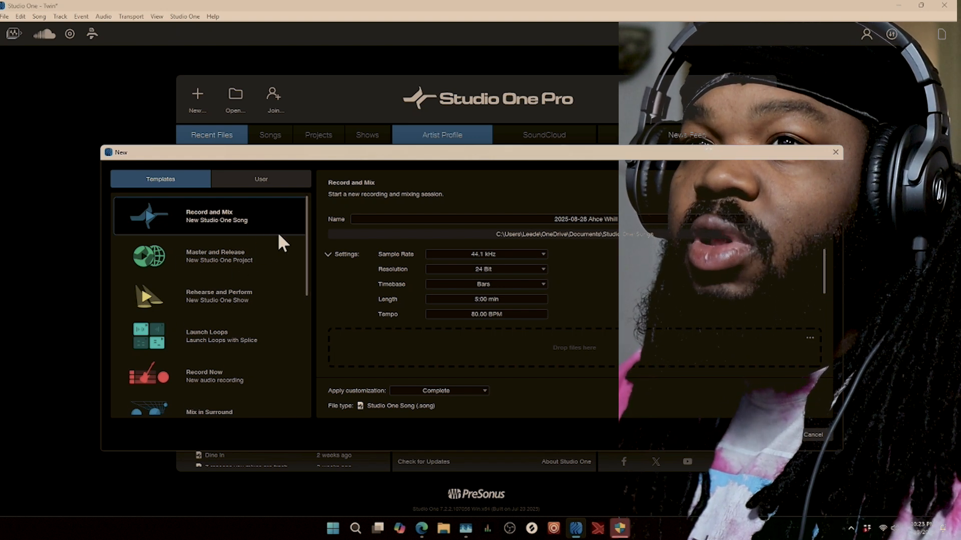
{"action": "scroll", "coordinate": [304, 233], "scroll_direction": "down", "scroll_amount": 1}
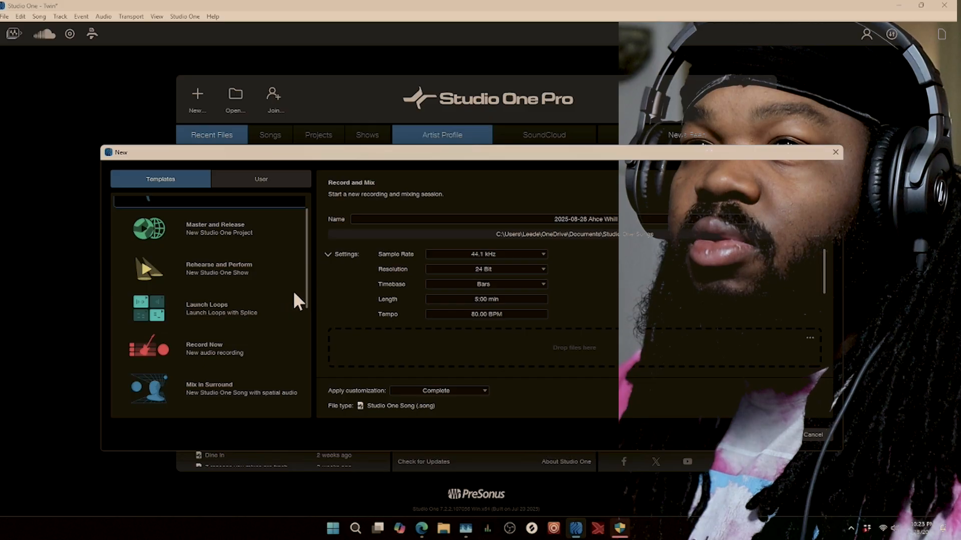
{"action": "left_click", "coordinate": [304, 276]}
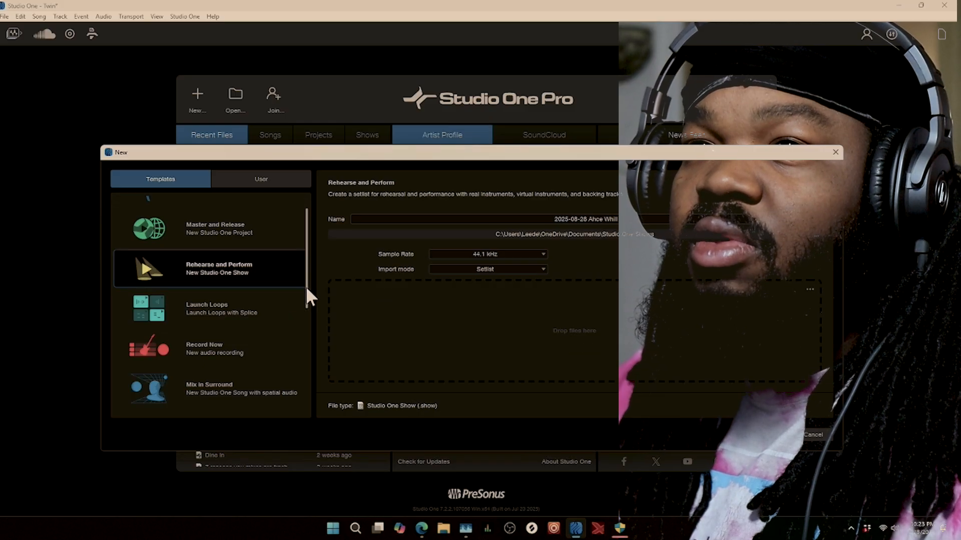
{"action": "left_click_drag", "start_coordinate": [304, 286], "coordinate": [308, 340]}
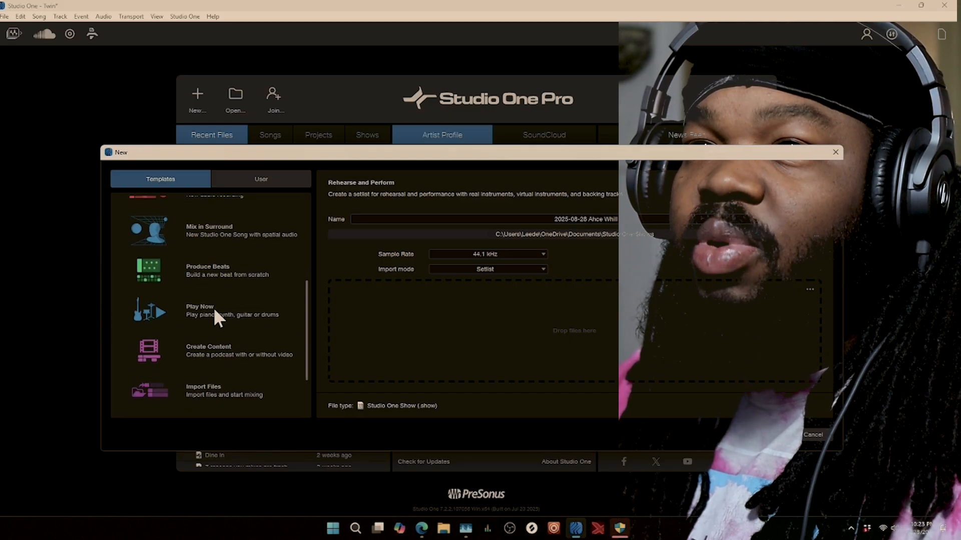
{"action": "left_click_drag", "start_coordinate": [308, 314], "coordinate": [303, 345]}
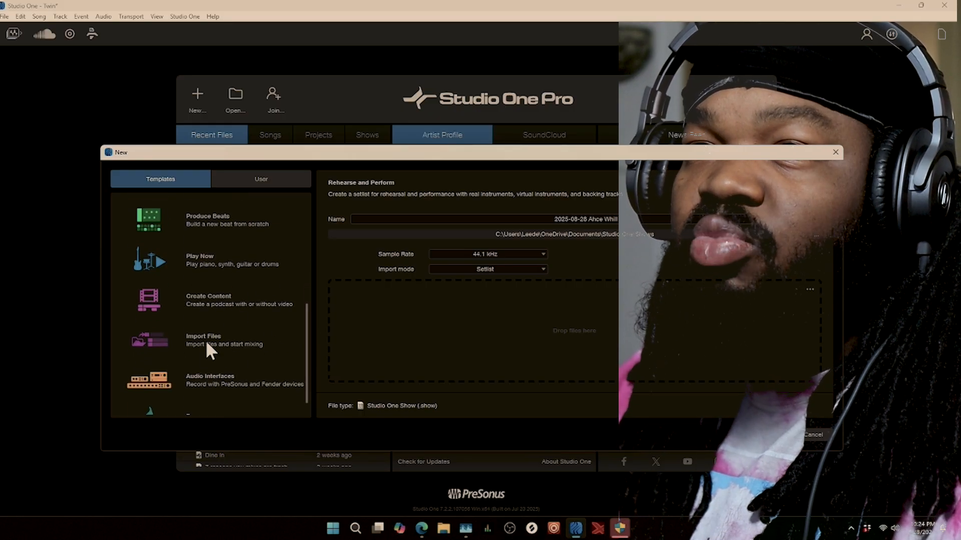
{"action": "left_click_drag", "start_coordinate": [305, 341], "coordinate": [305, 365]}
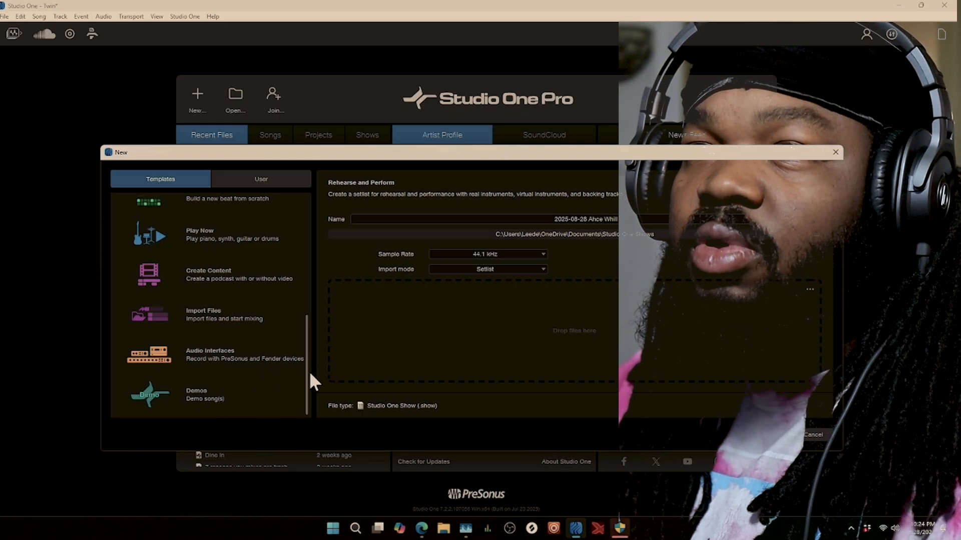
{"action": "left_click_drag", "start_coordinate": [306, 367], "coordinate": [316, 203]}
Select the Record and Mix template with a 44.1 kHz sample rate and a tempo of 80 BPM
{"action": "left_click", "coordinate": [192, 221]}
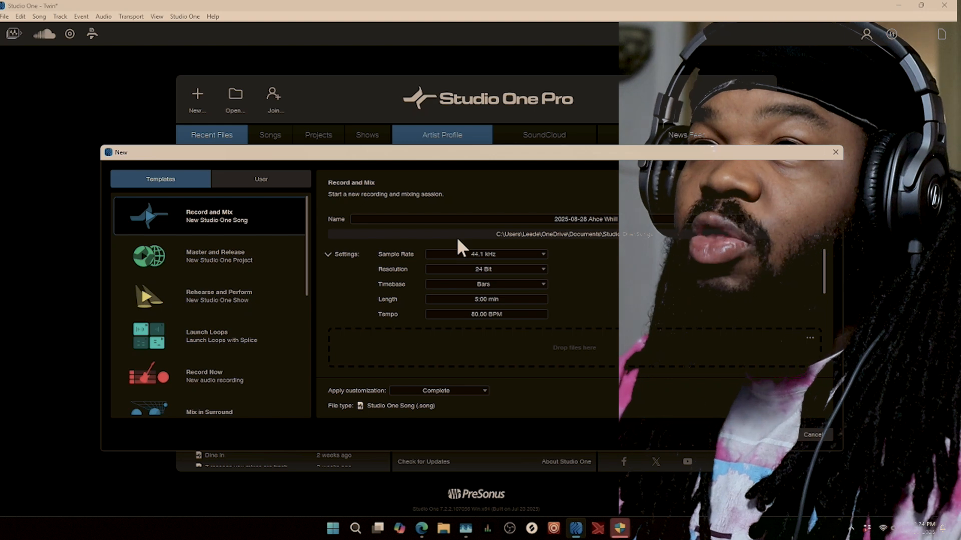
{"action": "left_click", "coordinate": [488, 254]}
{"action": "left_click", "coordinate": [536, 265]}
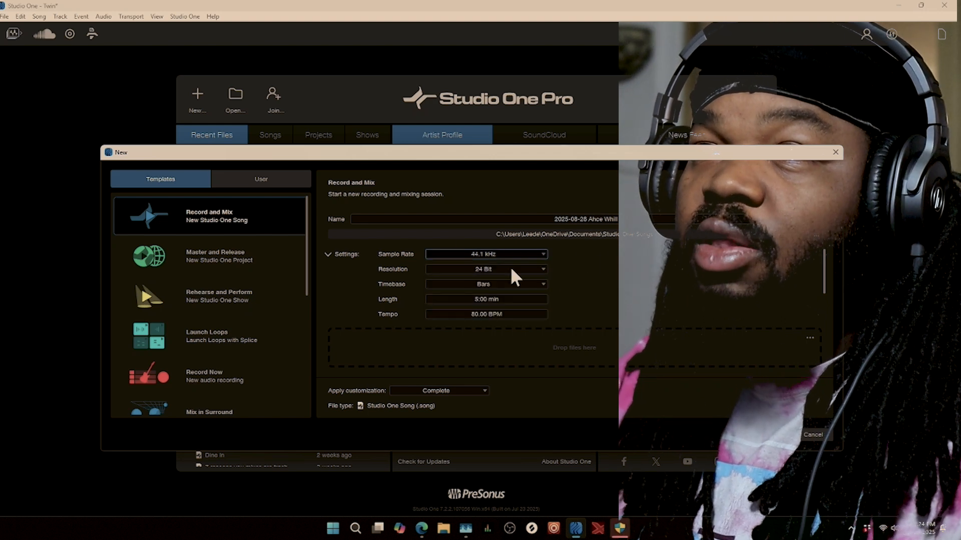
{"action": "left_click", "coordinate": [476, 312]}
{"action": "key", "text": "Return"}
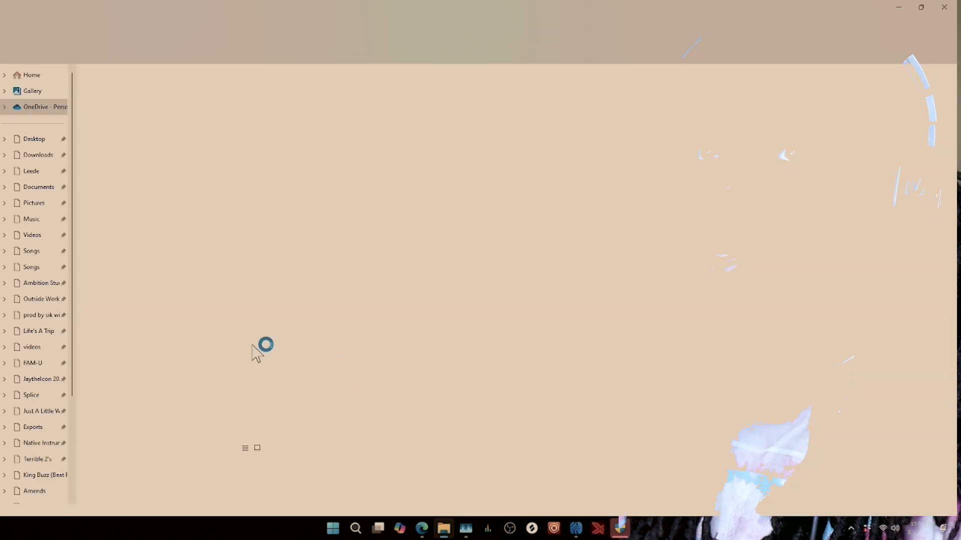
Add the Slime N Nem audio file from the King Buzz (Beat Pack) folder in File Explorer to the new song and create it
{"action": "left_click", "coordinate": [43, 281]}
{"action": "left_click", "coordinate": [44, 282]}
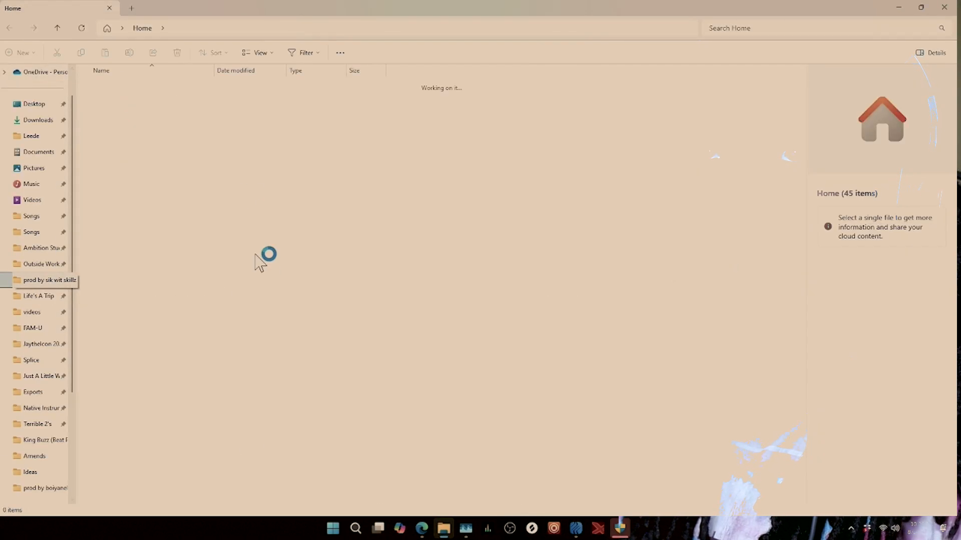
{"action": "double_click", "coordinate": [129, 159]}
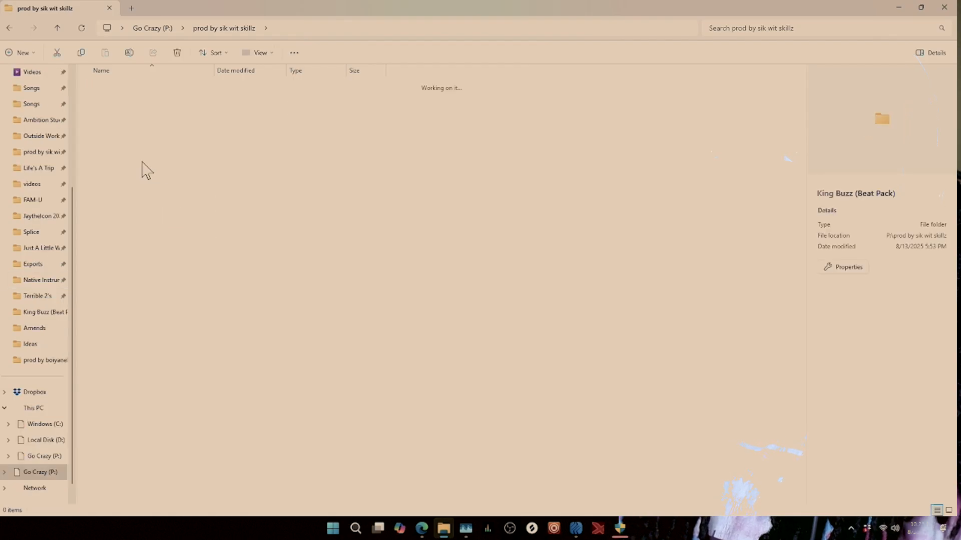
{"action": "double_click", "coordinate": [122, 88]}
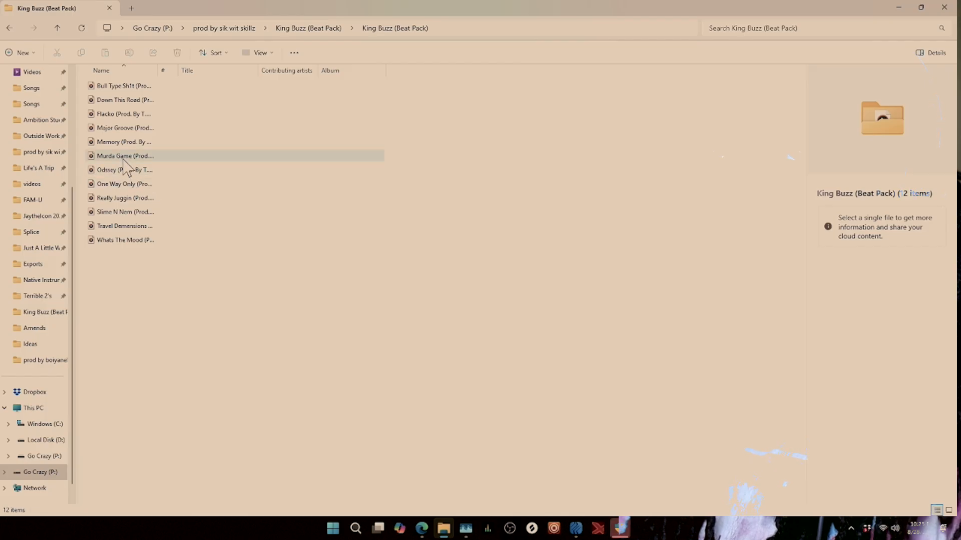
{"action": "left_click_drag", "start_coordinate": [132, 212], "coordinate": [539, 351]}
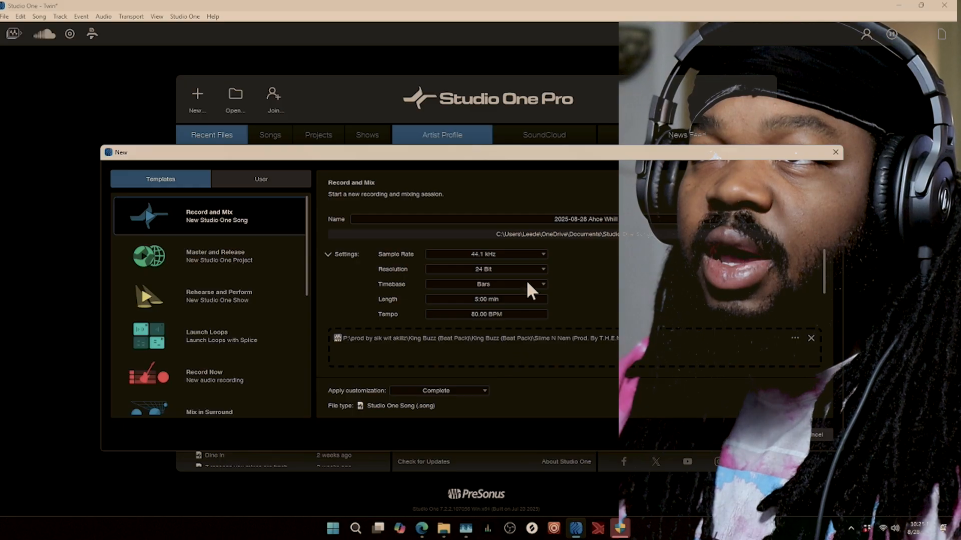
{"action": "left_click", "coordinate": [771, 439]}
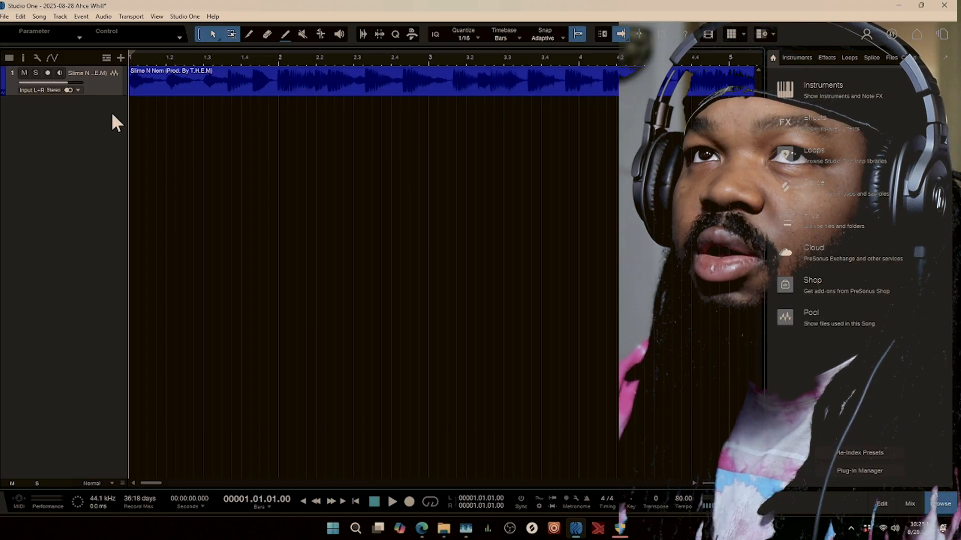
Increase the beat track's height and set the count of new audio tracks to 3
{"action": "left_click_drag", "start_coordinate": [107, 95], "coordinate": [108, 175]}
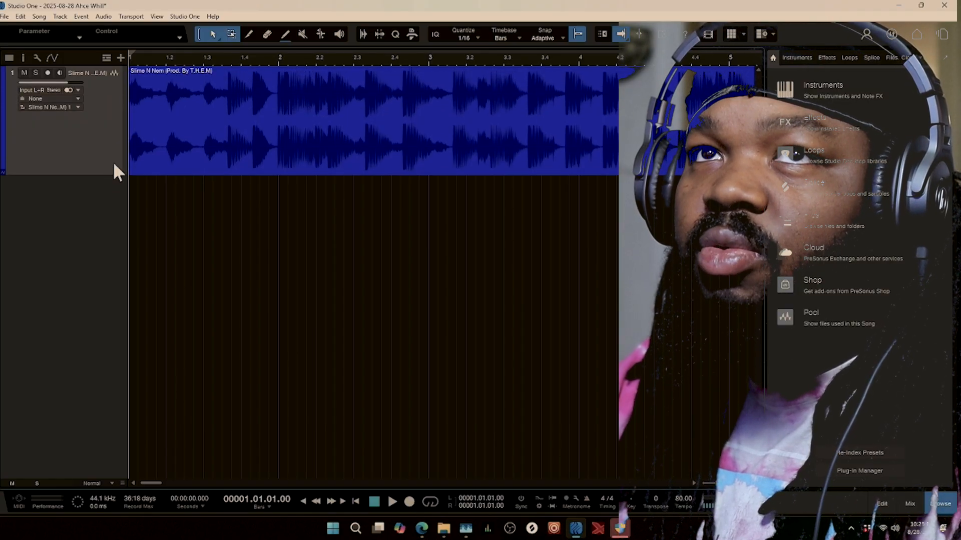
{"action": "left_click", "coordinate": [120, 58]}
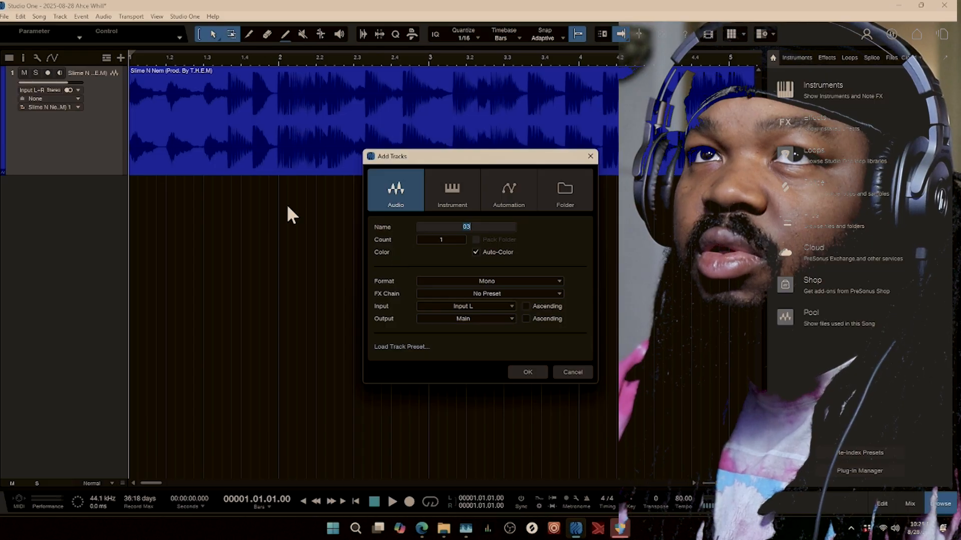
{"action": "left_click", "coordinate": [457, 241]}
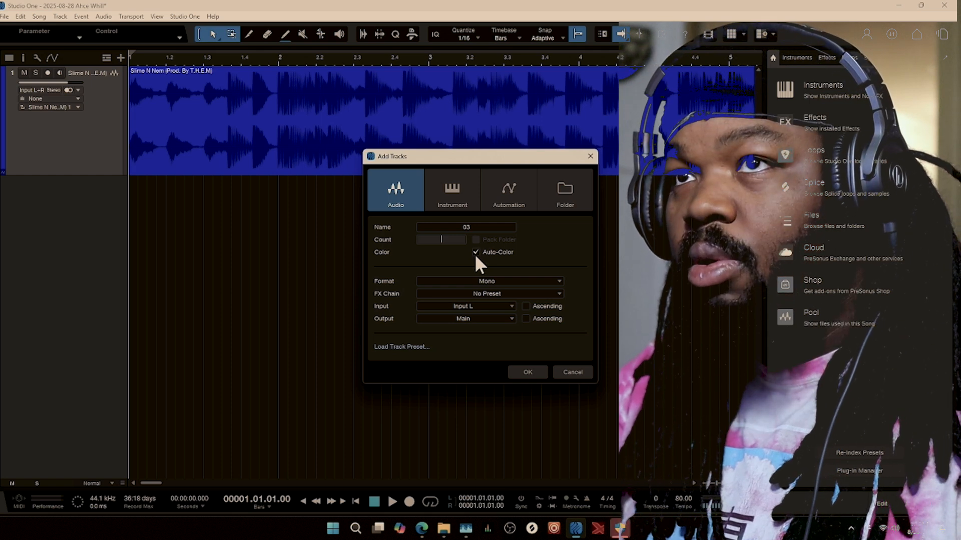
{"action": "key", "text": "Num_Lock"}
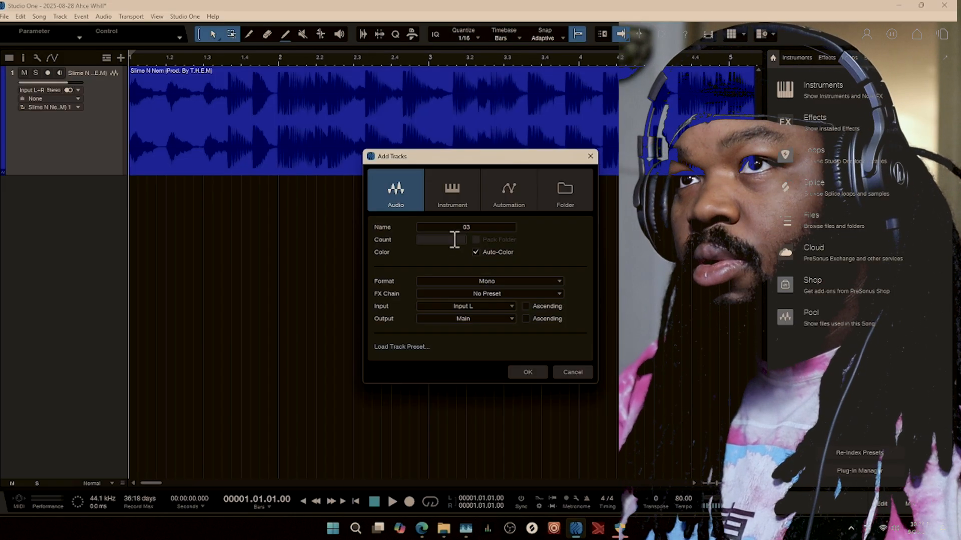
{"action": "key", "text": "Num_Lock"}
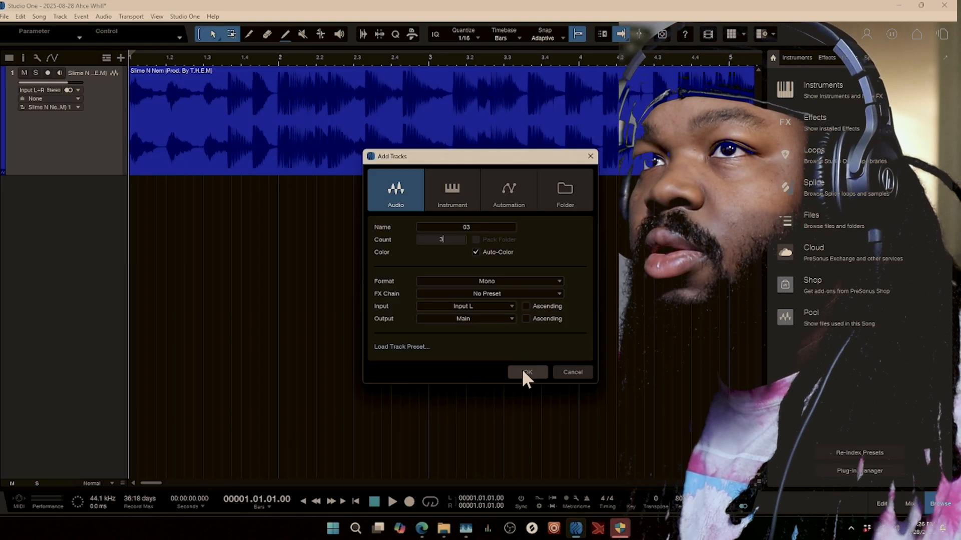
{"action": "key", "text": "Return"}
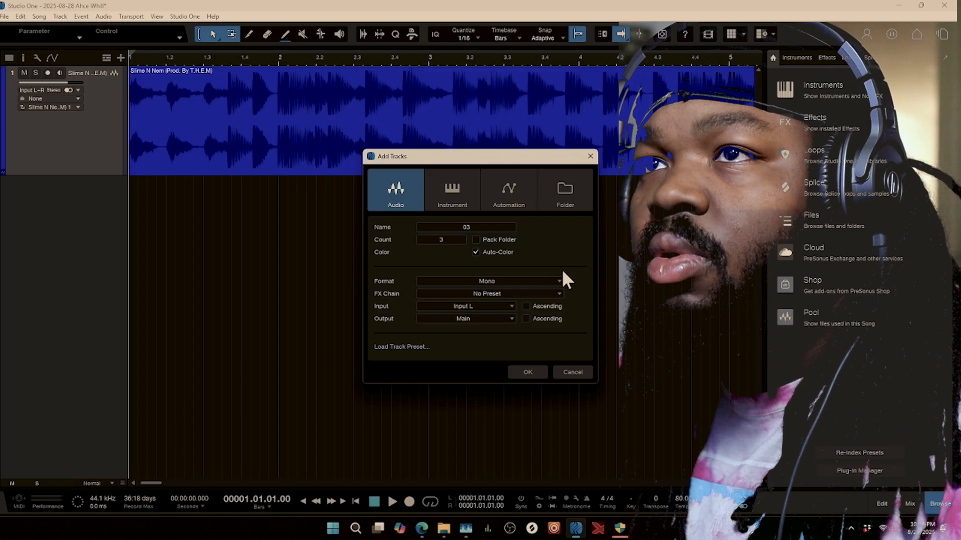
Add the mono audio tracks with no FX chain preset, Input L as the input and Main as the output
{"action": "left_click", "coordinate": [515, 294]}
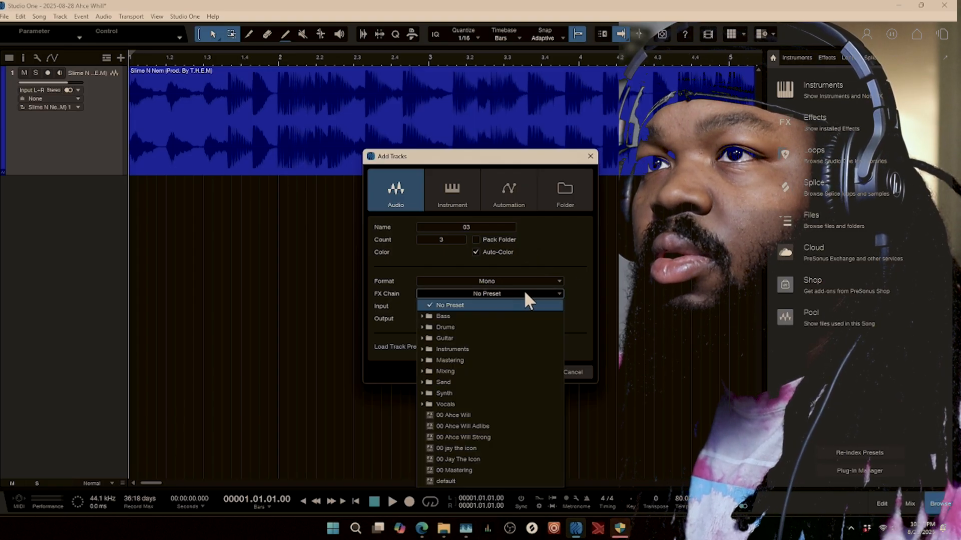
{"action": "left_click", "coordinate": [479, 394]}
{"action": "left_click", "coordinate": [574, 307]}
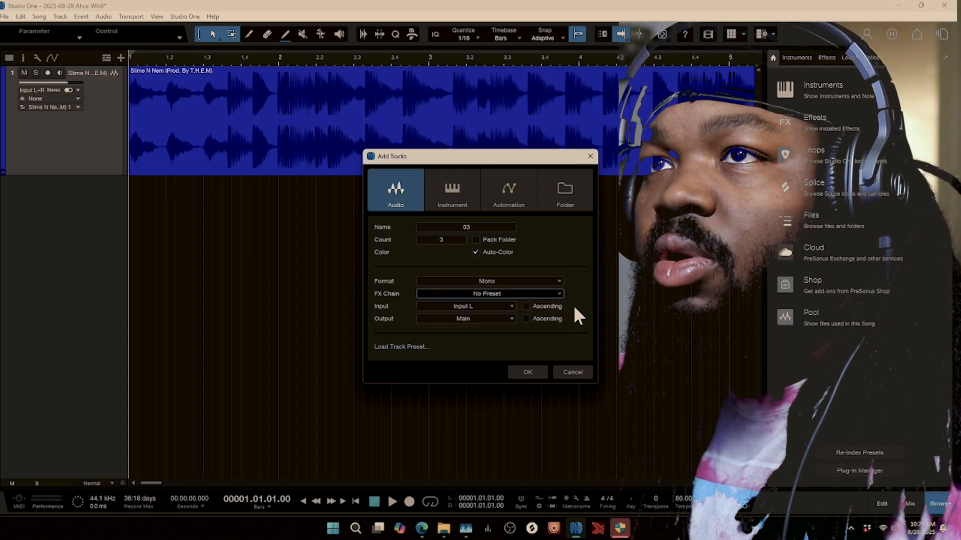
{"action": "left_click", "coordinate": [500, 305]}
{"action": "left_click", "coordinate": [454, 317]}
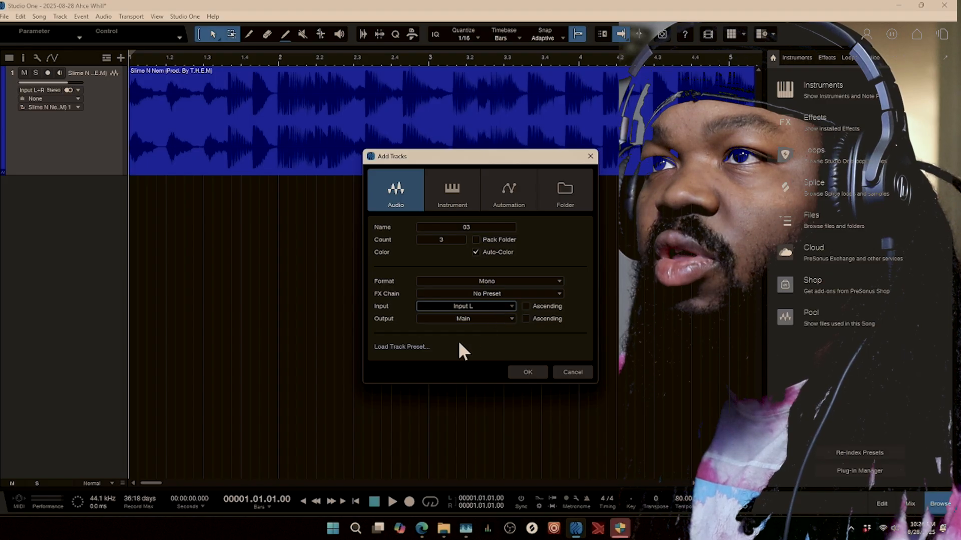
{"action": "left_click", "coordinate": [484, 320]}
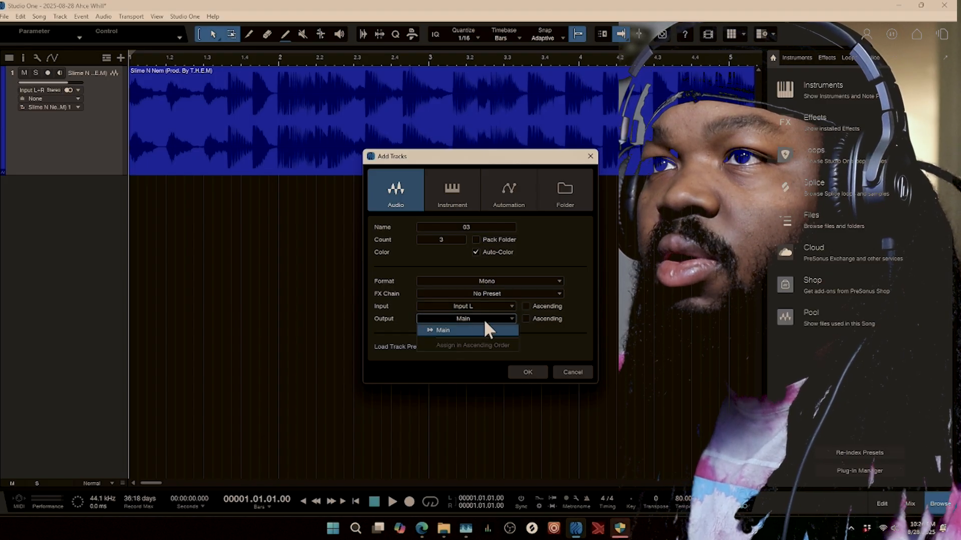
{"action": "left_click", "coordinate": [443, 331]}
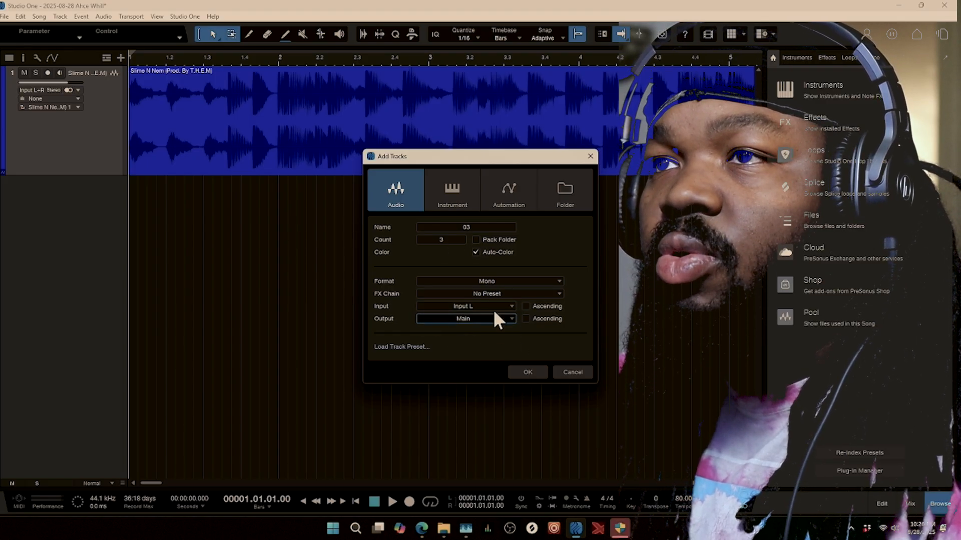
{"action": "left_click", "coordinate": [524, 371]}
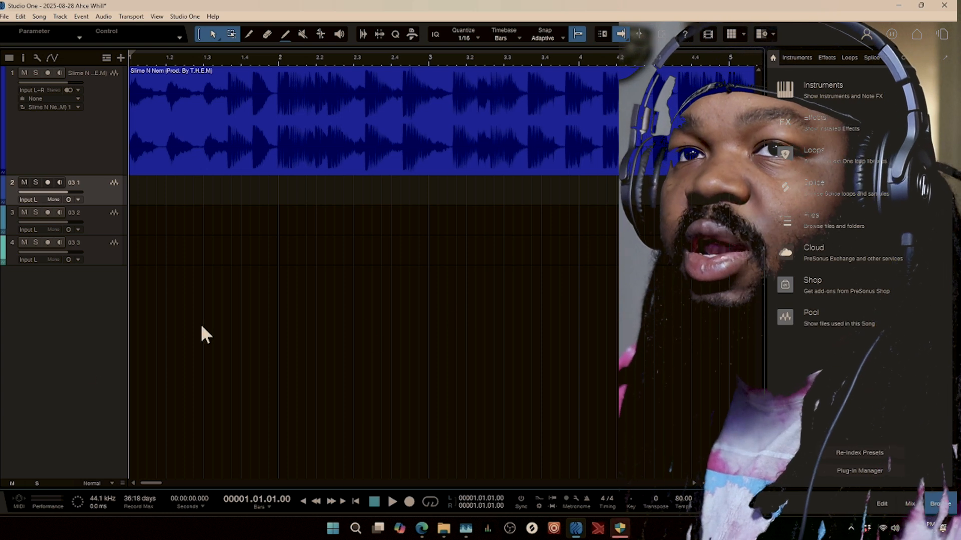
Show a taller mixer console with the browser hidden and add a bus channel to it
{"action": "key", "text": "F3"}
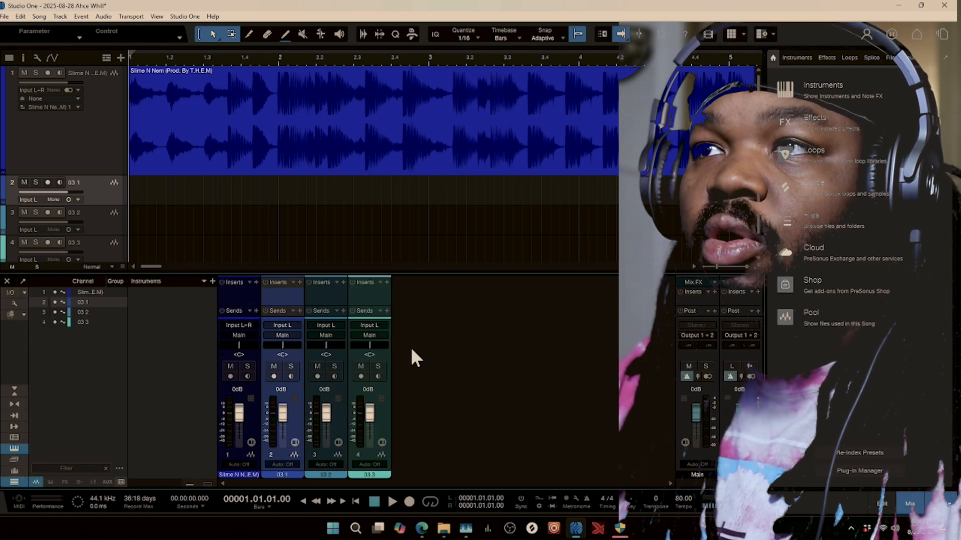
{"action": "key", "text": "F5"}
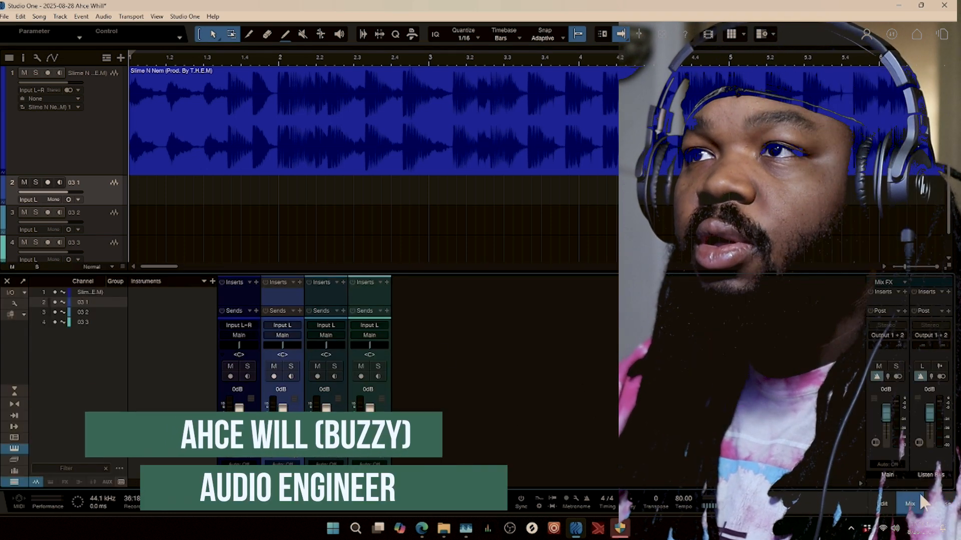
{"action": "left_click_drag", "start_coordinate": [658, 272], "coordinate": [658, 224]}
{"action": "right_click", "coordinate": [827, 388]}
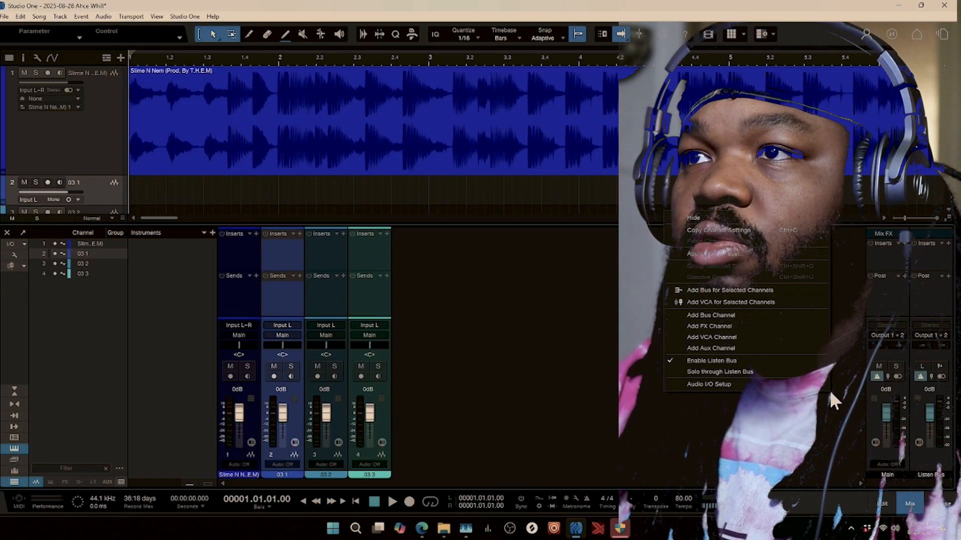
{"action": "left_click", "coordinate": [725, 315]}
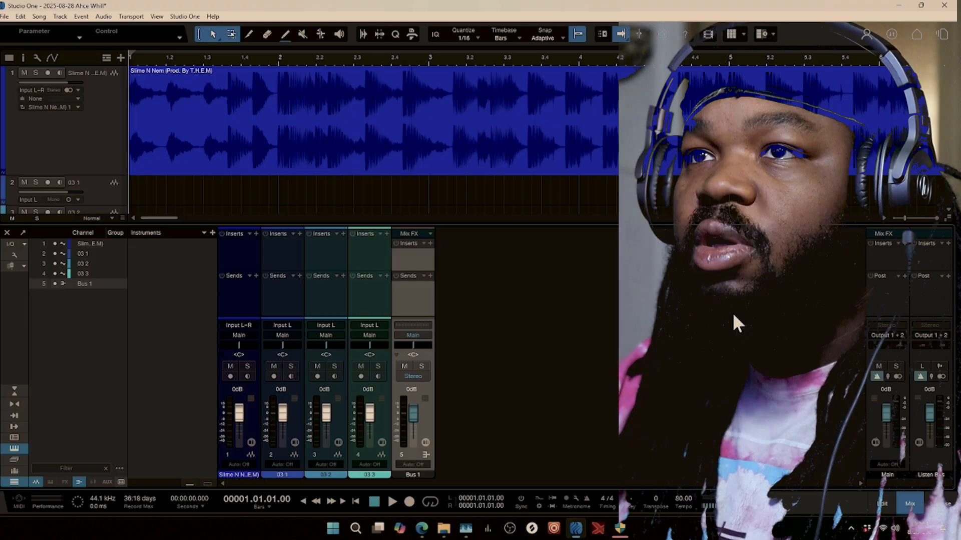
Rename the new bus channel as Lead
{"action": "double_click", "coordinate": [419, 475]}
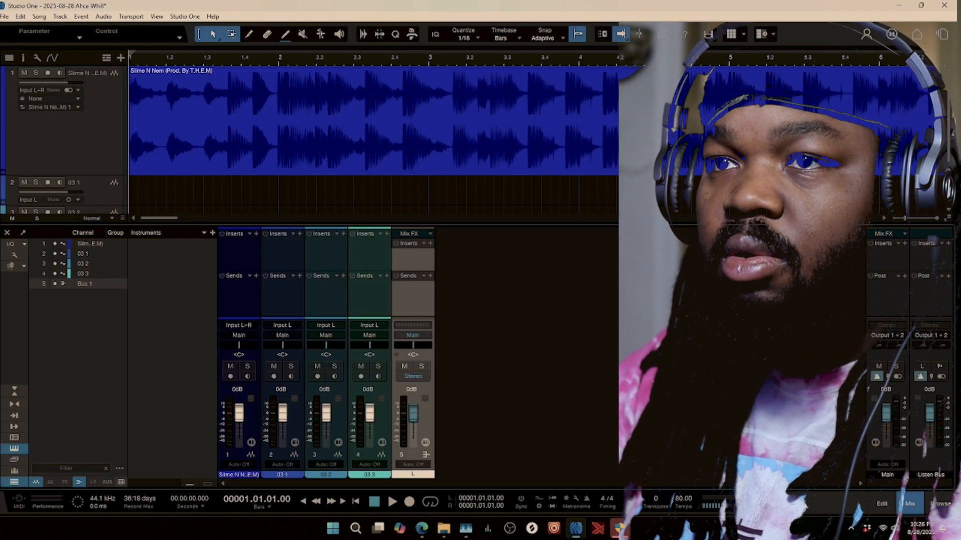
{"action": "type", "text": "Lead"}
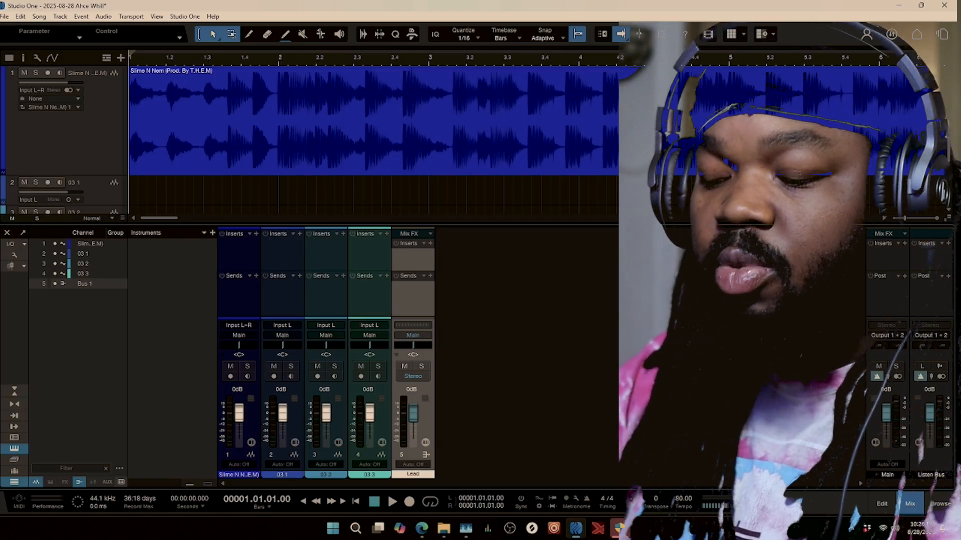
{"action": "key", "text": "Return"}
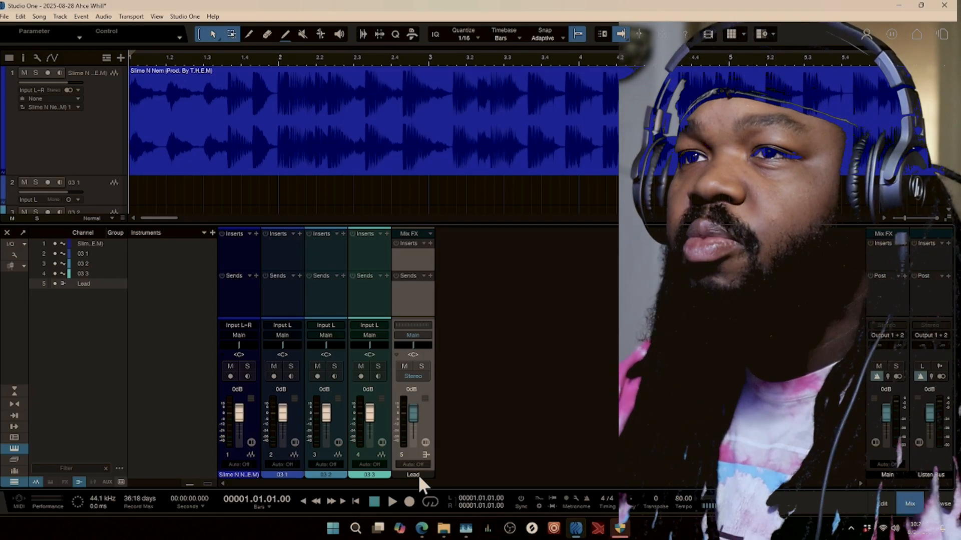
Add a second bus channel to the mixer and name it Strong
{"action": "right_click", "coordinate": [474, 440]}
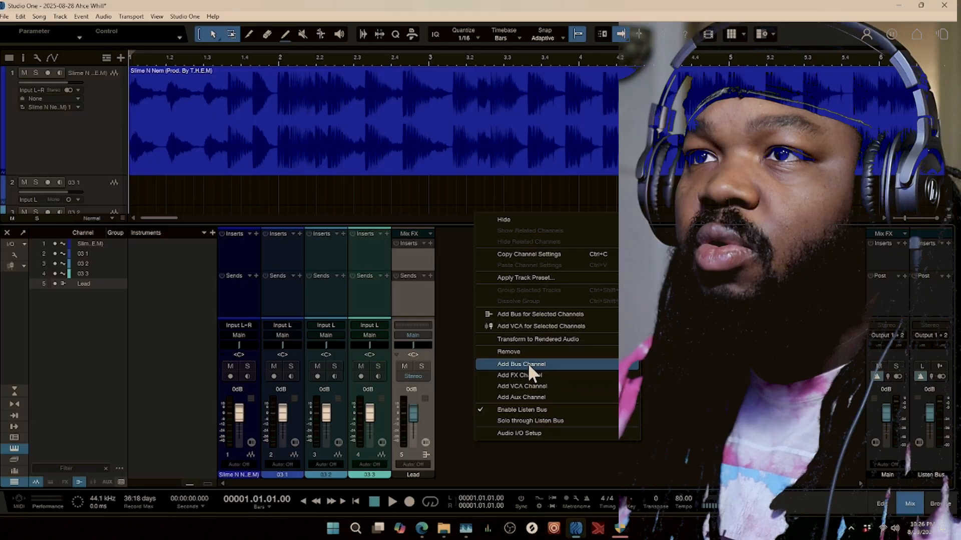
{"action": "left_click", "coordinate": [528, 363]}
{"action": "left_click", "coordinate": [462, 474]}
{"action": "double_click", "coordinate": [456, 475]}
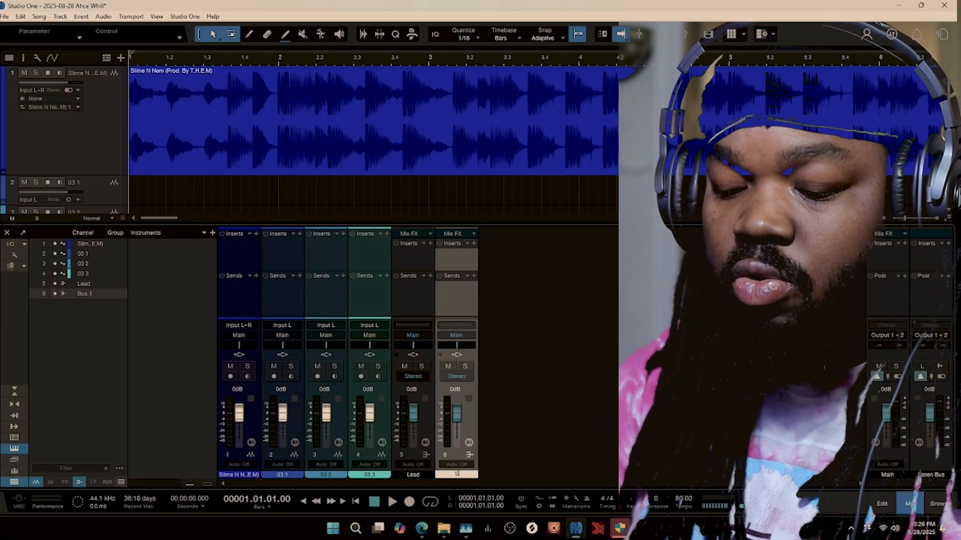
Add a third bus channel to the mixer and name it Adlibs
{"action": "right_click", "coordinate": [510, 438]}
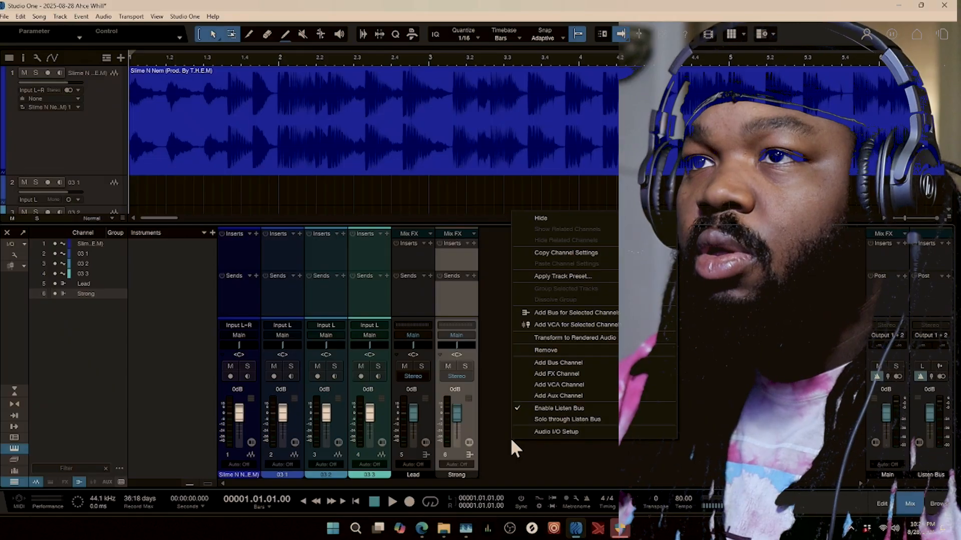
{"action": "left_click", "coordinate": [569, 364]}
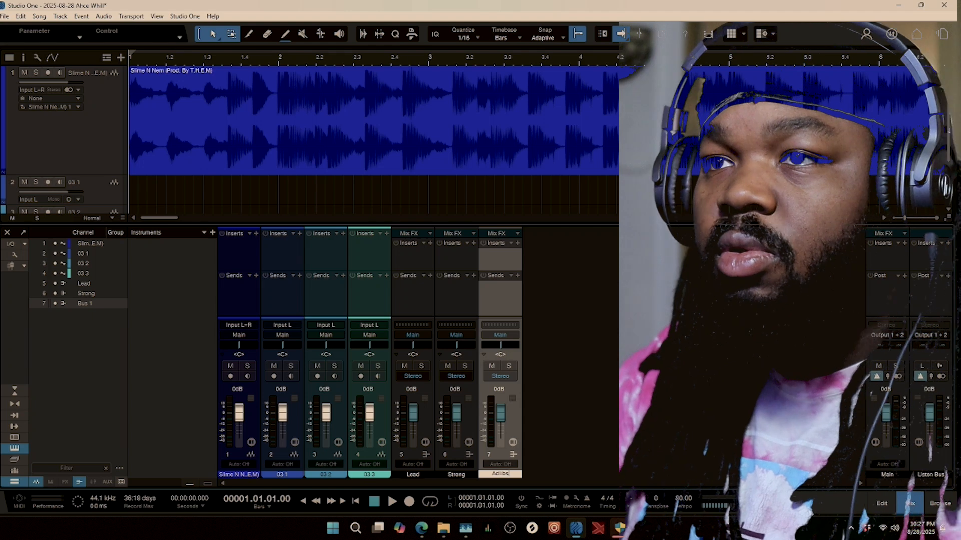
{"action": "key", "text": "Return"}
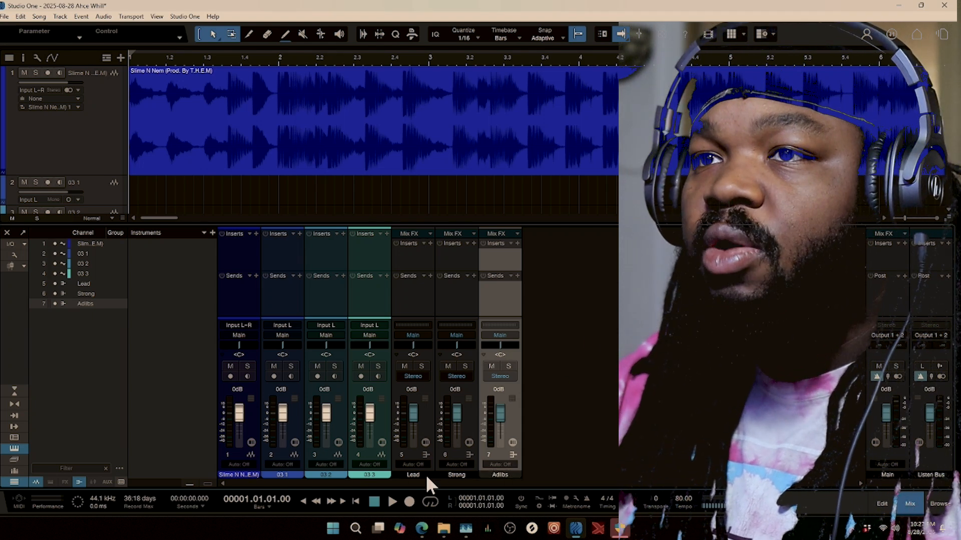
Set the Lead bus channel's color to red
{"action": "left_click", "coordinate": [426, 476]}
{"action": "double_click", "coordinate": [426, 475]}
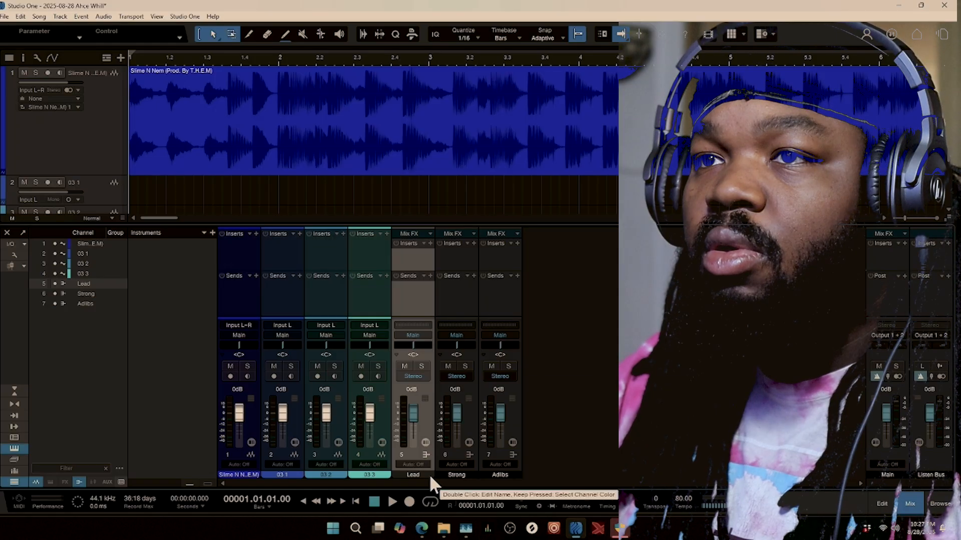
{"action": "left_click", "coordinate": [428, 473]}
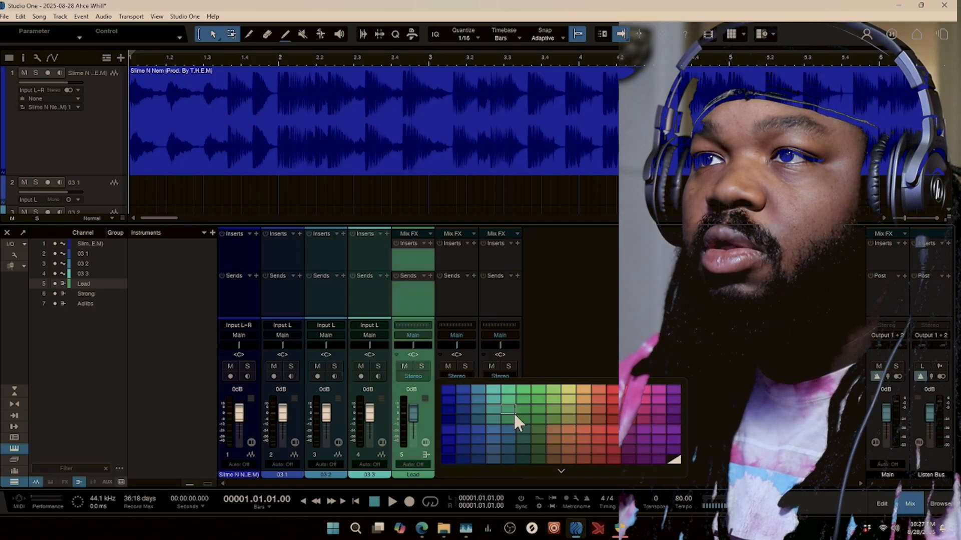
{"action": "left_click", "coordinate": [609, 389]}
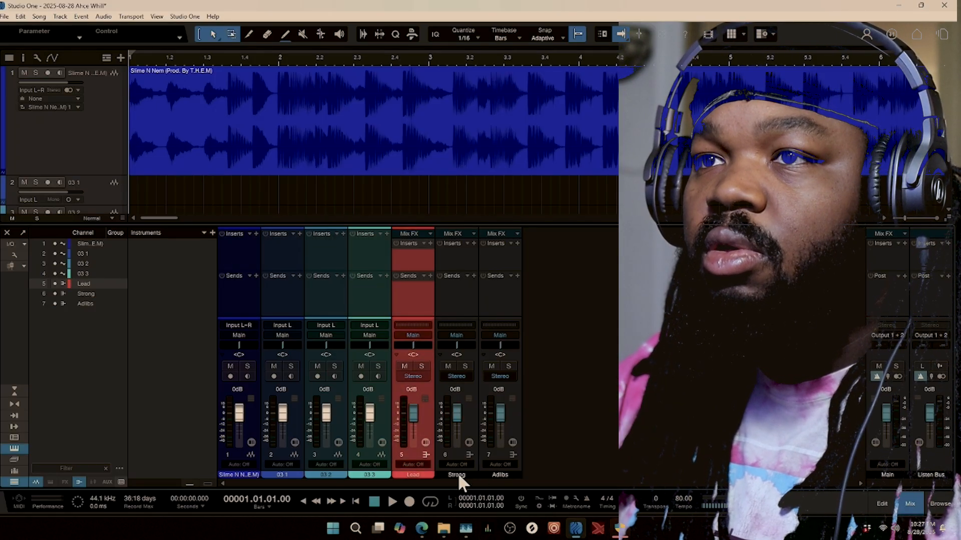
Color the Strong bus channel yellow and the Adlibs bus channel magenta
{"action": "left_click", "coordinate": [472, 474]}
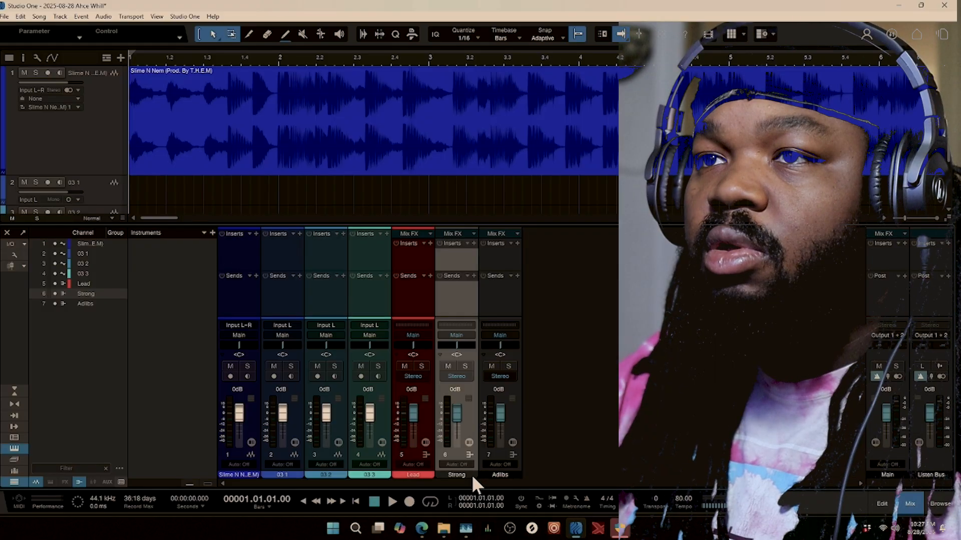
{"action": "left_click", "coordinate": [472, 475]}
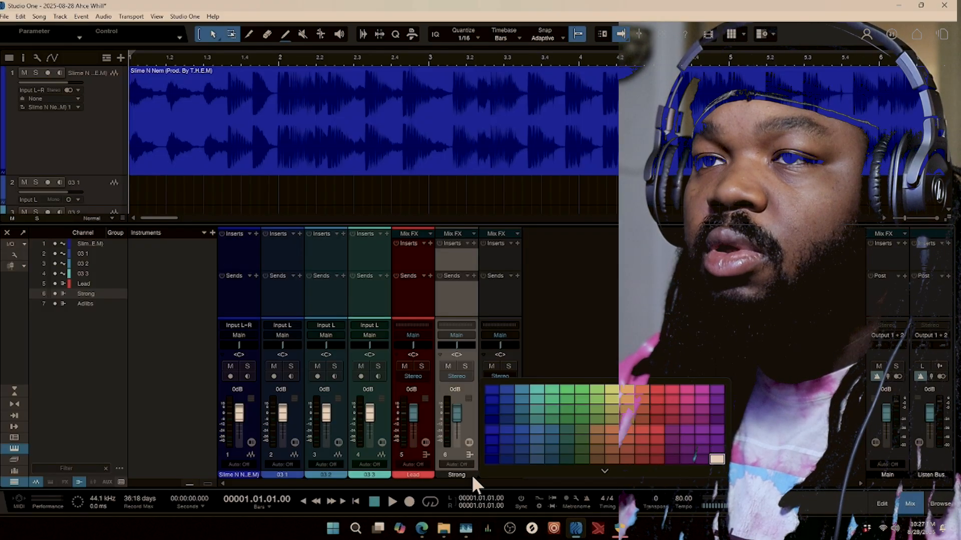
{"action": "left_click", "coordinate": [610, 392]}
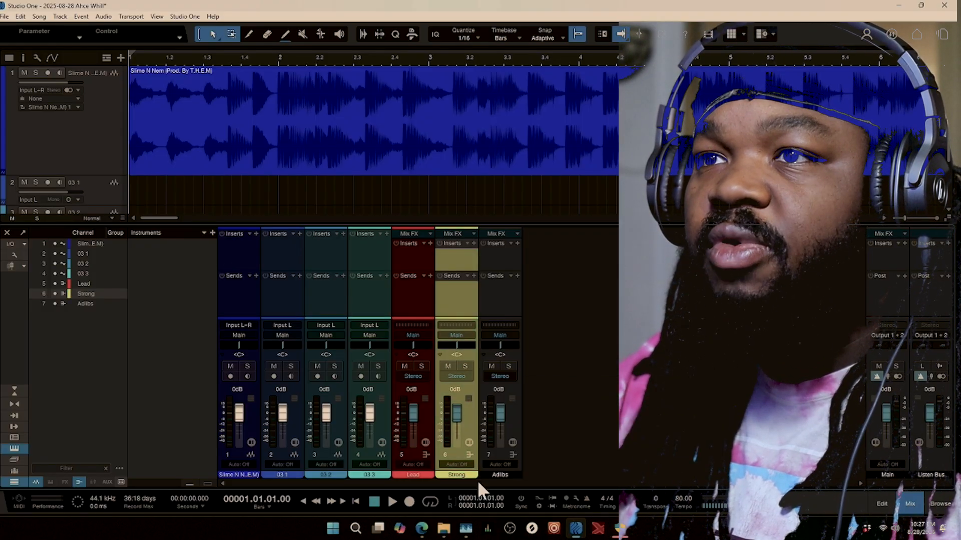
{"action": "left_click", "coordinate": [517, 472]}
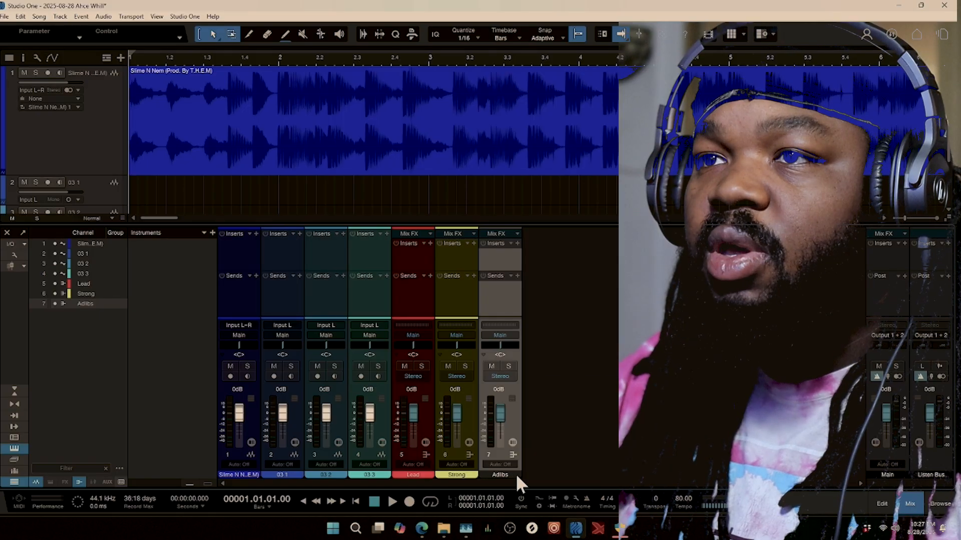
{"action": "left_click", "coordinate": [515, 473]}
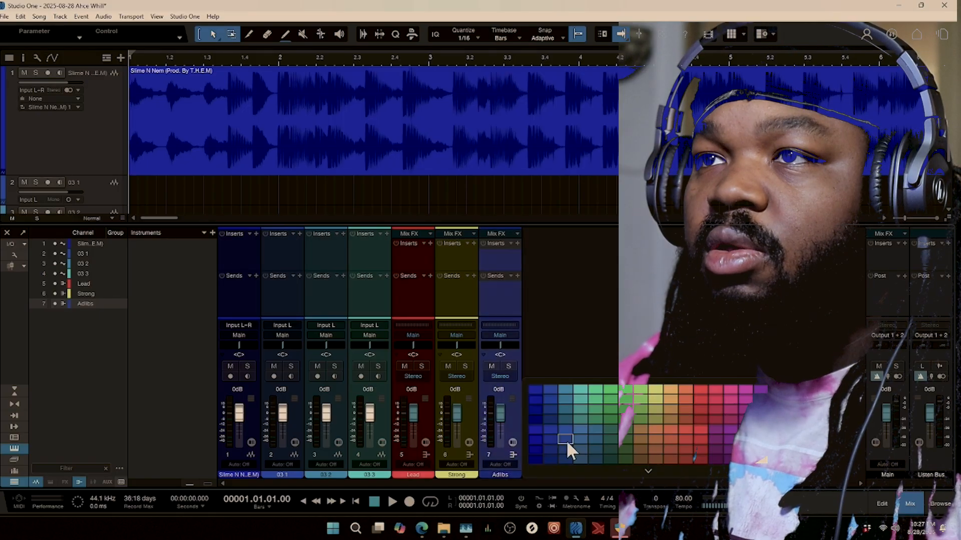
{"action": "left_click", "coordinate": [747, 389]}
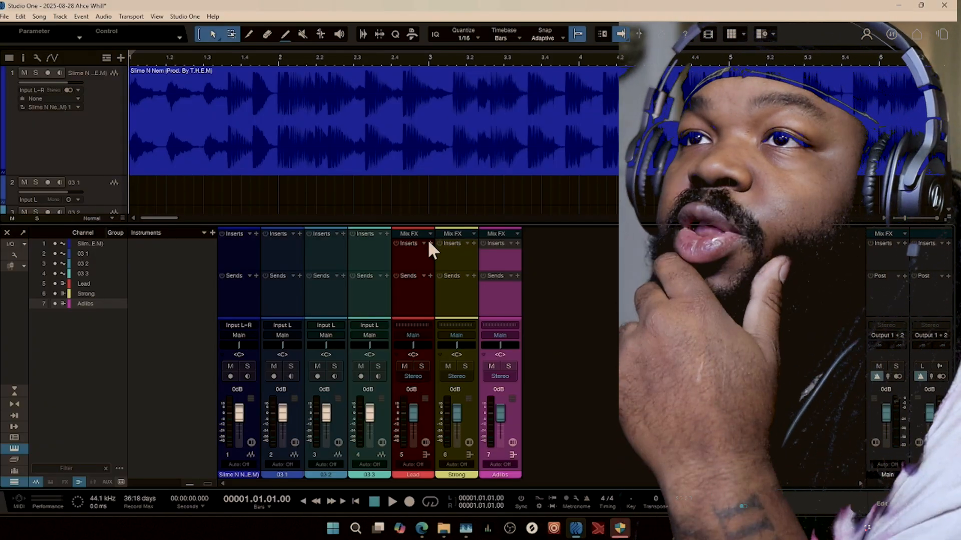
Load the 00 Ahce Will FX chain preset into the Lead bus's inserts
{"action": "left_click", "coordinate": [429, 242]}
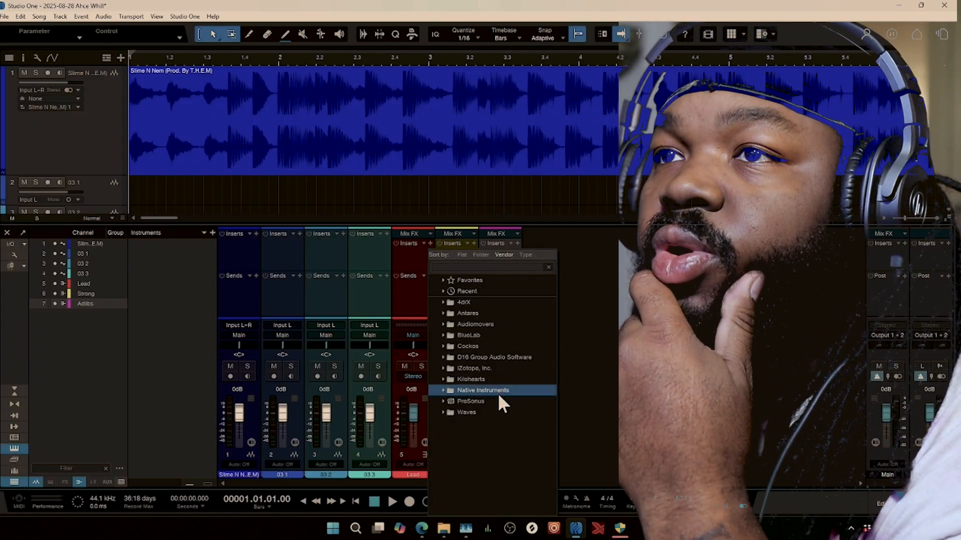
{"action": "left_click", "coordinate": [429, 242]}
{"action": "left_click", "coordinate": [424, 244]}
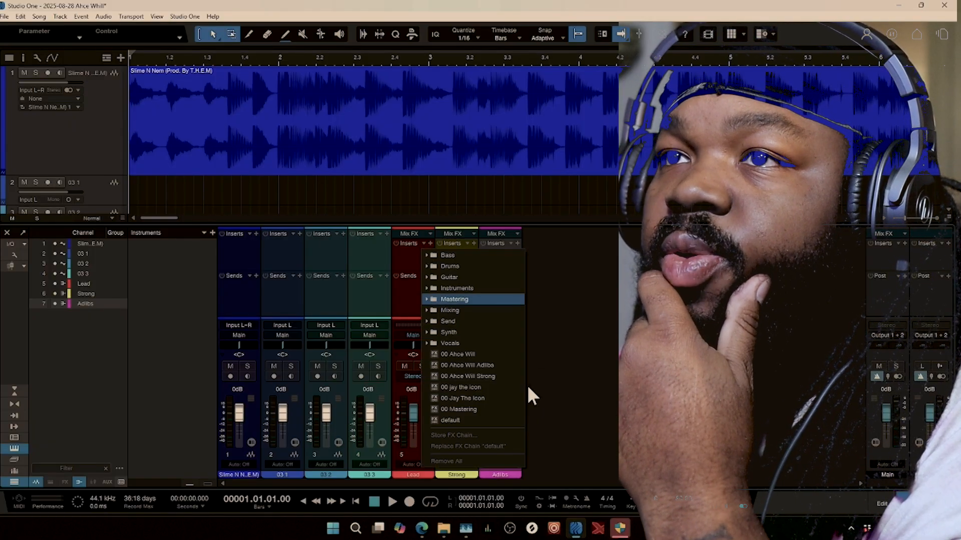
{"action": "key", "text": "Right"}
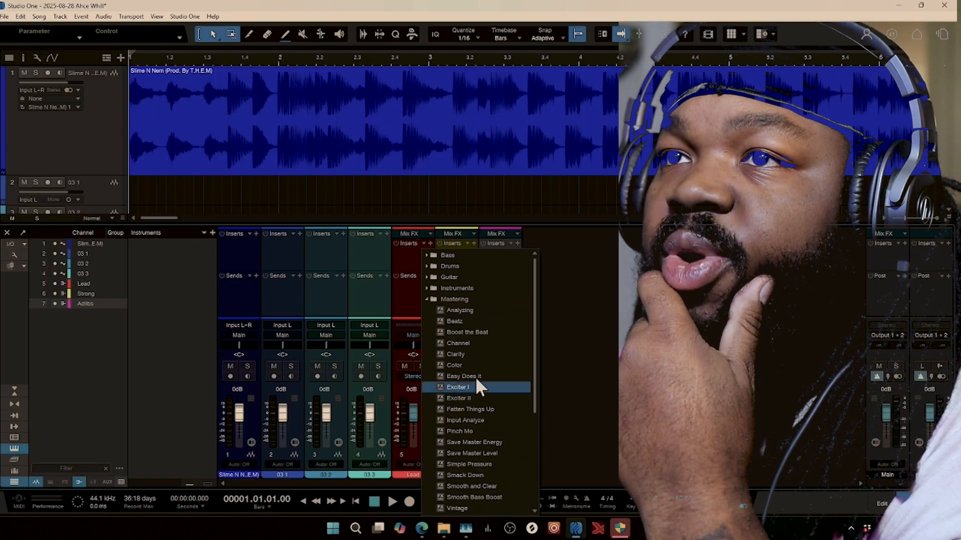
{"action": "left_click", "coordinate": [425, 243]}
{"action": "left_click", "coordinate": [422, 241]}
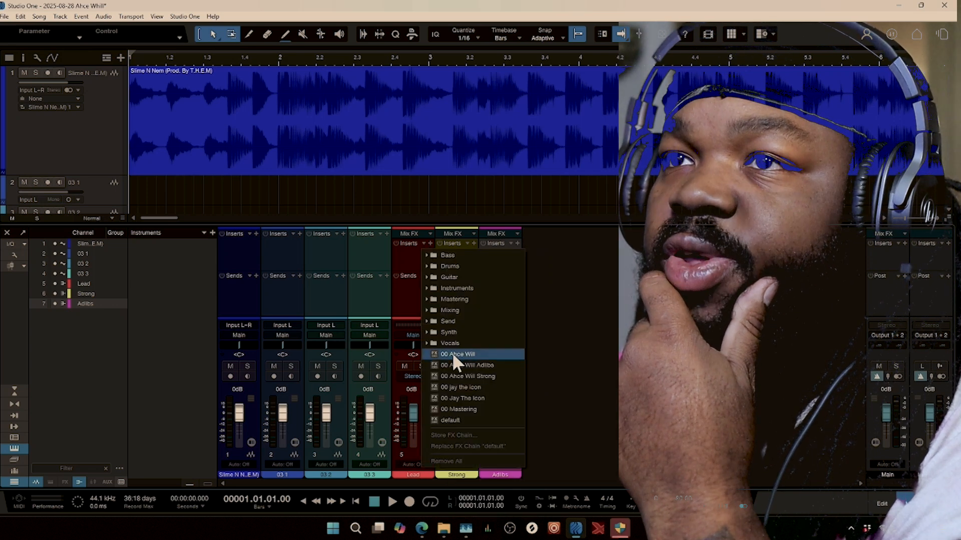
{"action": "left_click", "coordinate": [452, 353]}
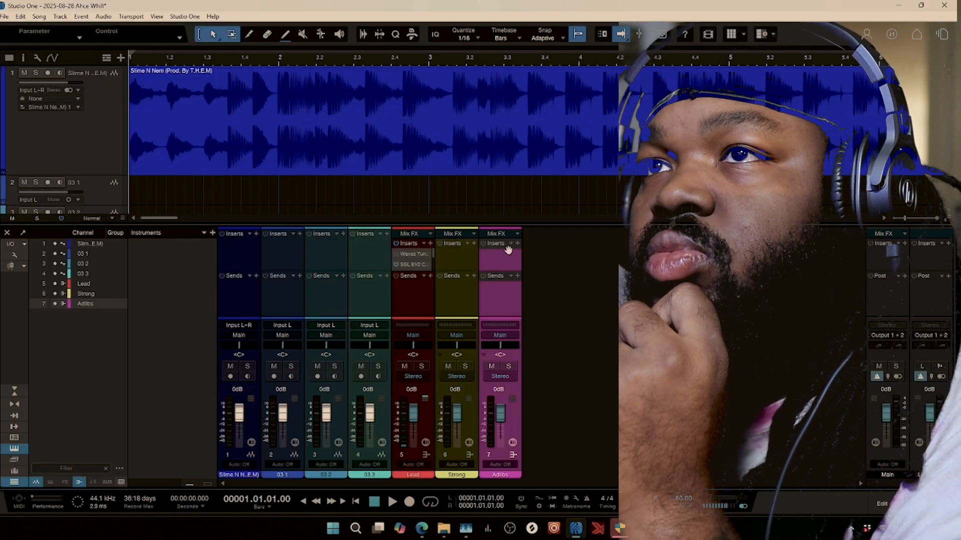
Load the 00 Ahce Will Strong FX chain preset into the inserts of the Strong and Adlibs buses
{"action": "left_click", "coordinate": [467, 243]}
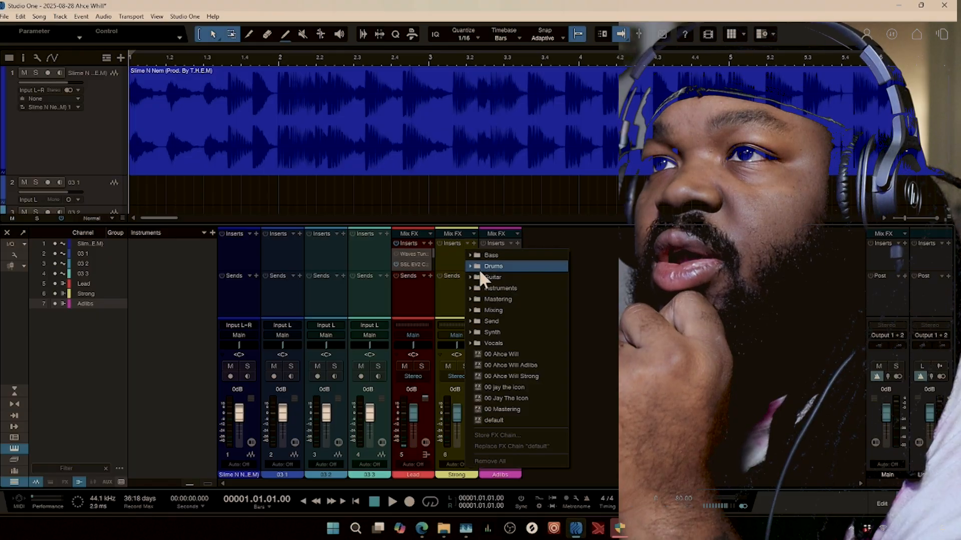
{"action": "left_click", "coordinate": [523, 375]}
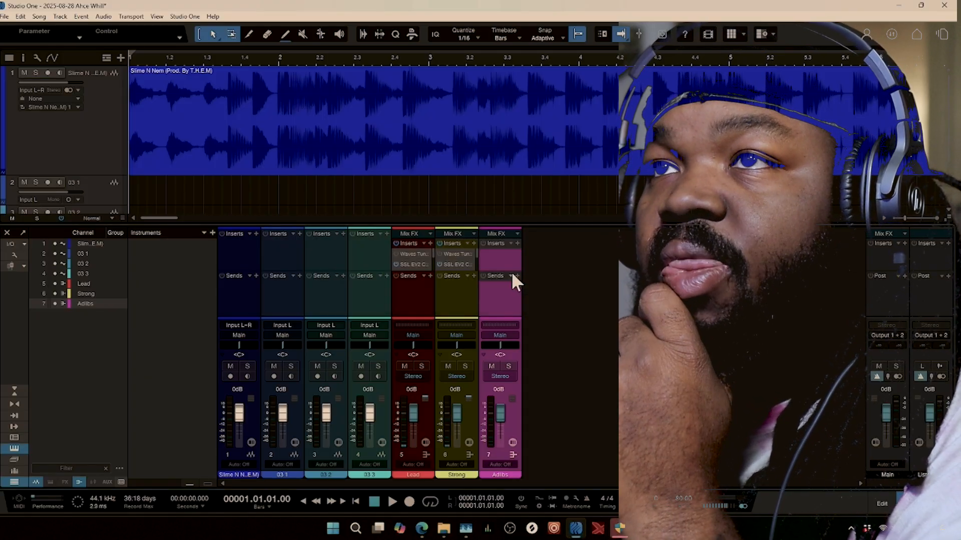
{"action": "left_click", "coordinate": [511, 242]}
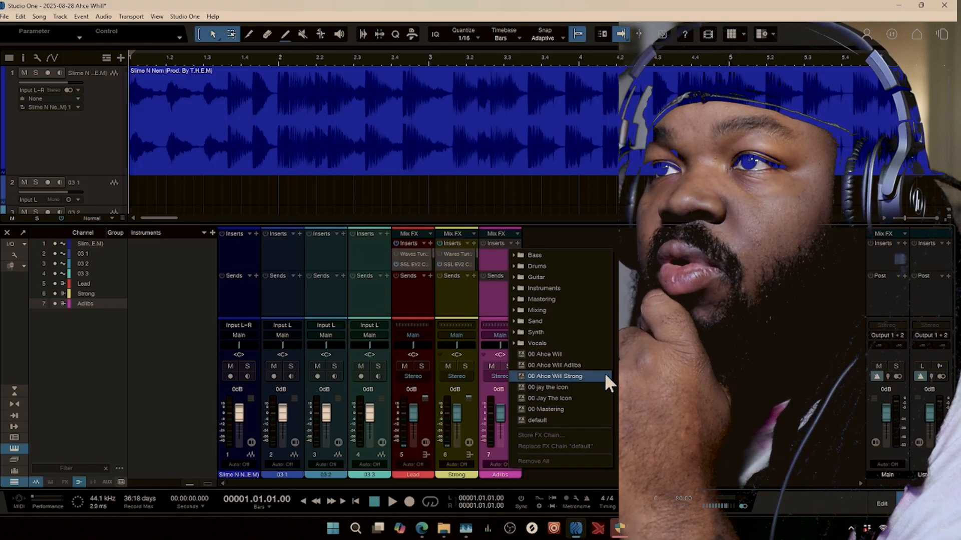
{"action": "left_click", "coordinate": [559, 376]}
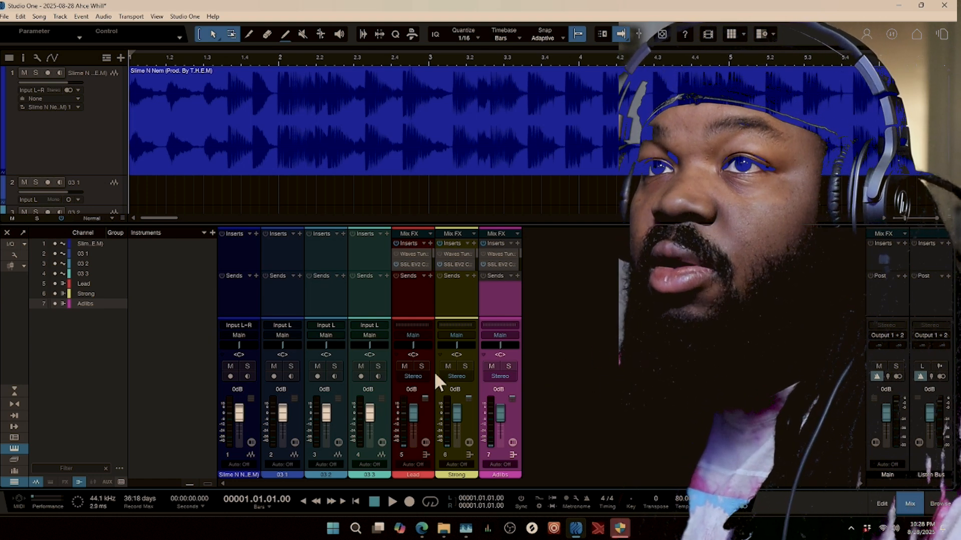
Route the outputs of tracks 03 1, 03 2 and 03 3 to the Lead, Strong and Adlibs buses respectively
{"action": "left_click", "coordinate": [283, 335]}
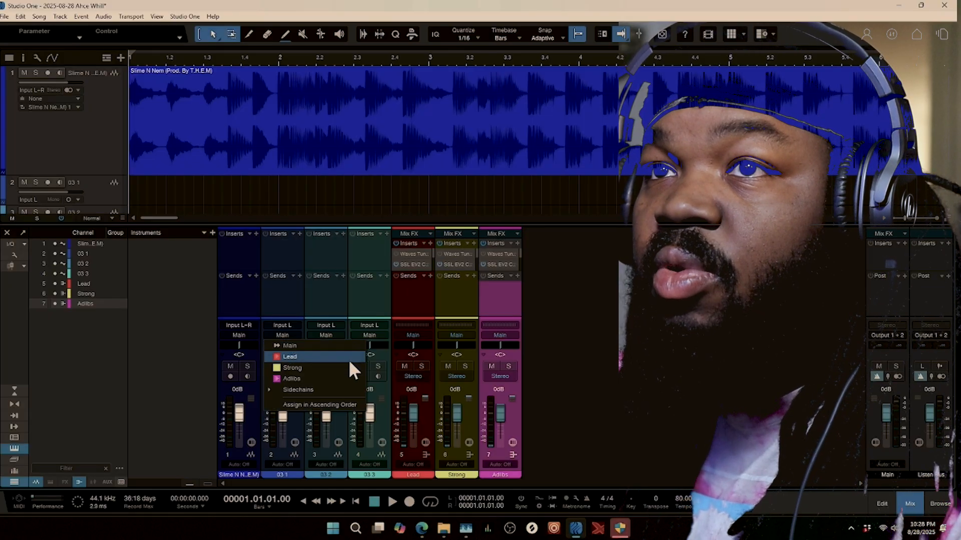
{"action": "left_click", "coordinate": [296, 357]}
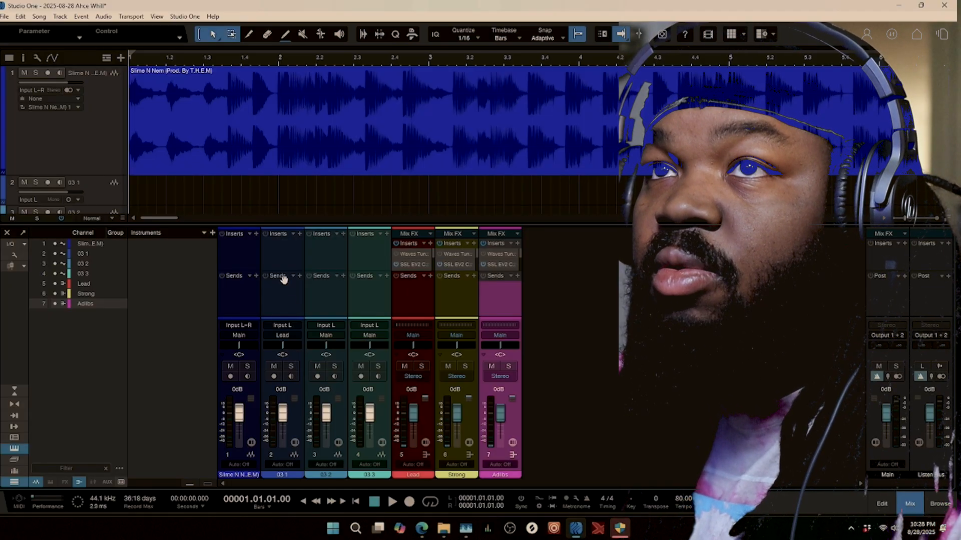
{"action": "left_click", "coordinate": [320, 336]}
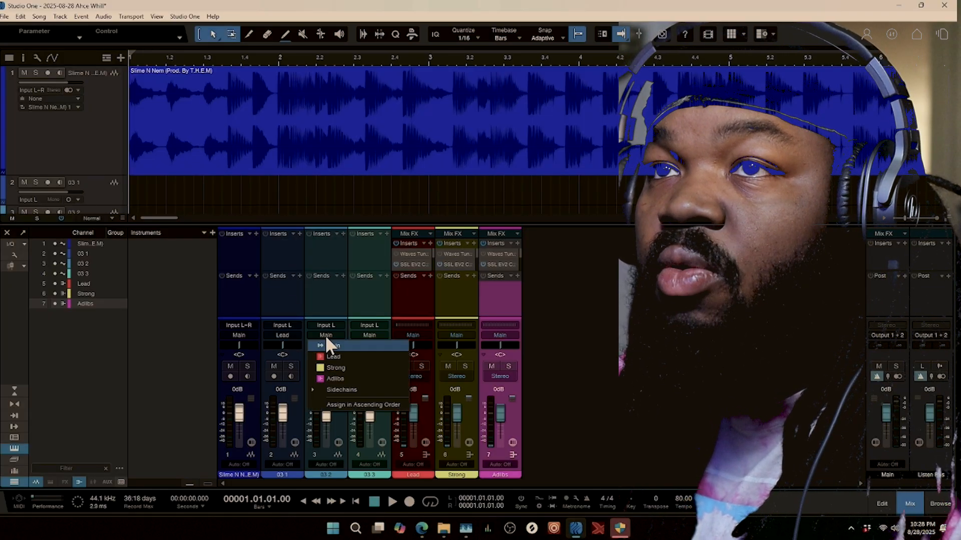
{"action": "left_click", "coordinate": [351, 363]}
{"action": "left_click", "coordinate": [370, 335]}
{"action": "left_click", "coordinate": [389, 371]}
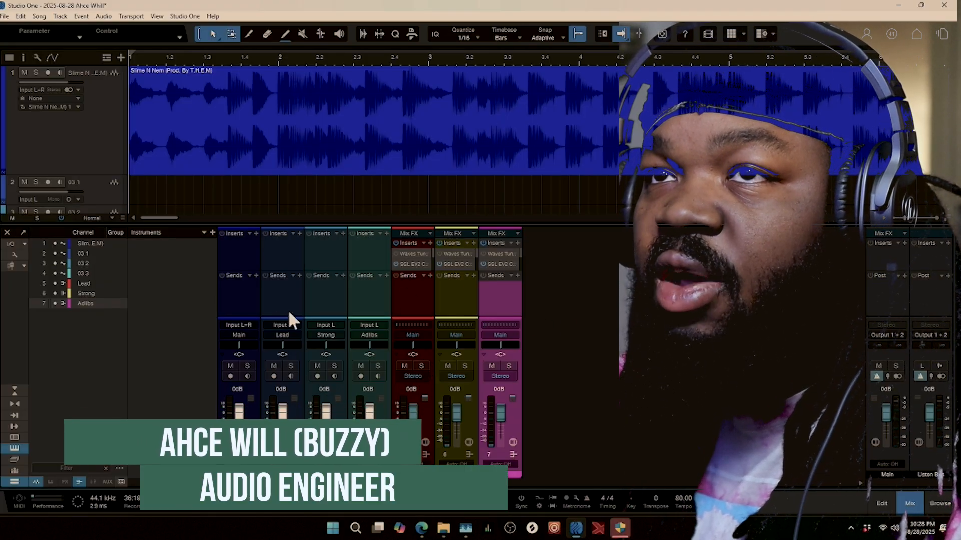
Duplicate the 03 1 track that feeds the Lead bus
{"action": "right_click", "coordinate": [278, 287]}
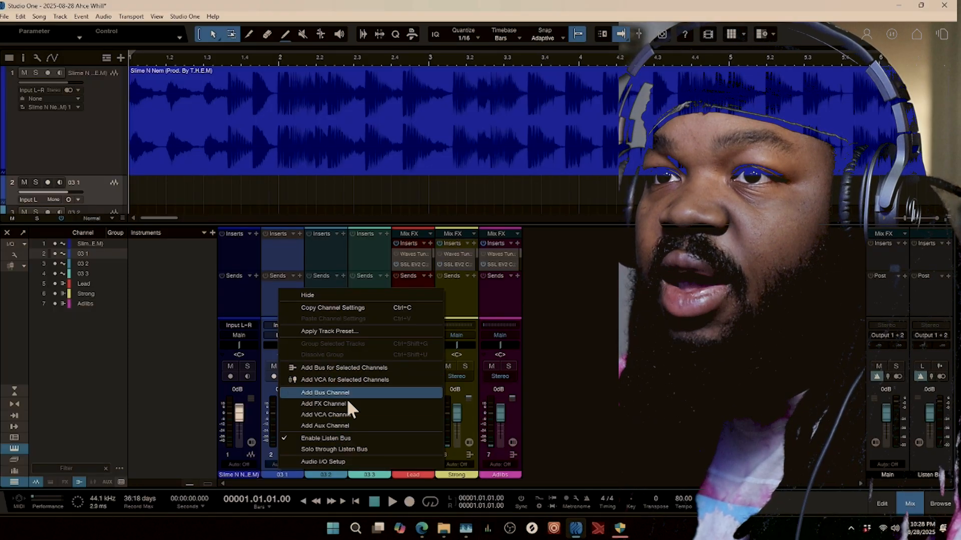
{"action": "left_click", "coordinate": [574, 316]}
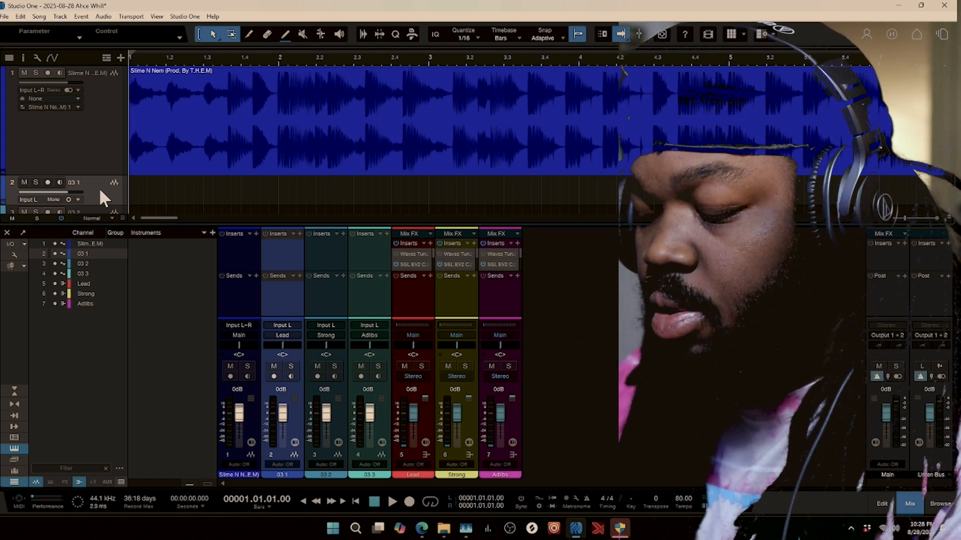
{"action": "key", "text": "shift+d"}
Turn off record arming on both Lead-routed tracks and hide the mixer console
{"action": "left_click", "coordinate": [317, 376]}
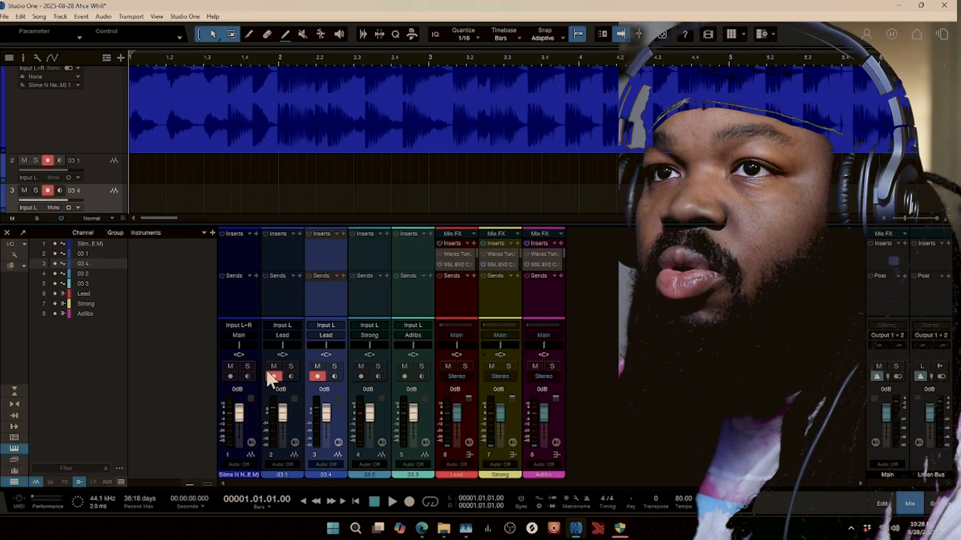
{"action": "left_click", "coordinate": [274, 376]}
{"action": "left_click", "coordinate": [318, 376]}
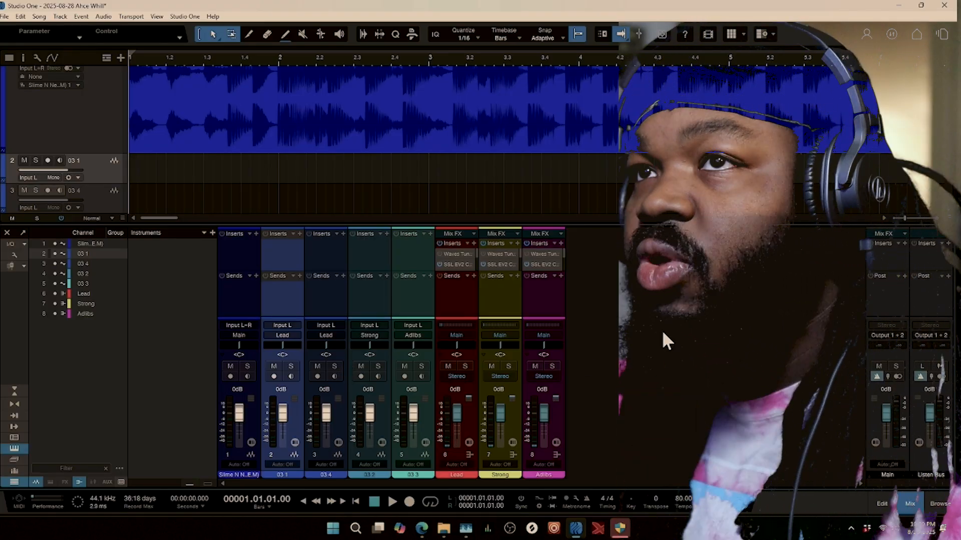
{"action": "key", "text": "F3"}
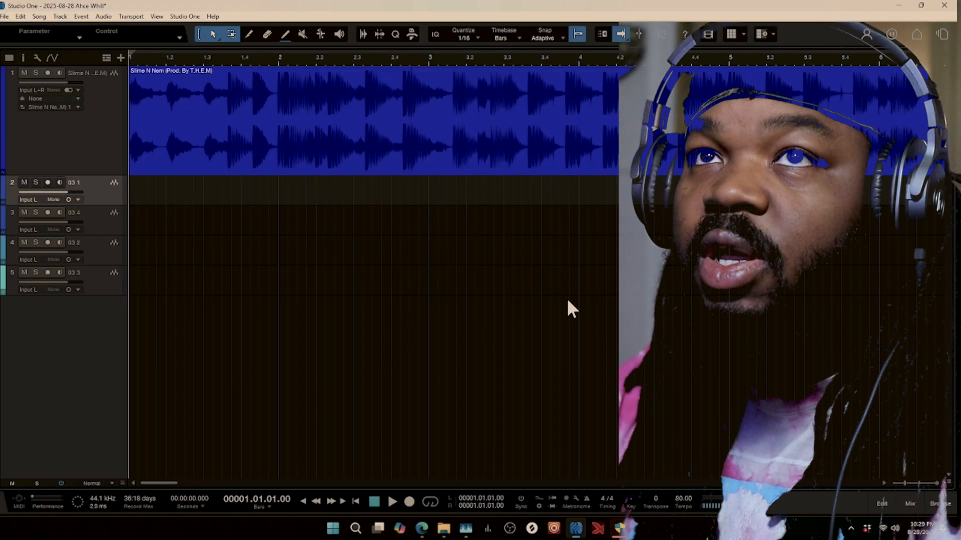
Play the imported beat from the start of the song and stop playback
{"action": "key", "text": "space"}
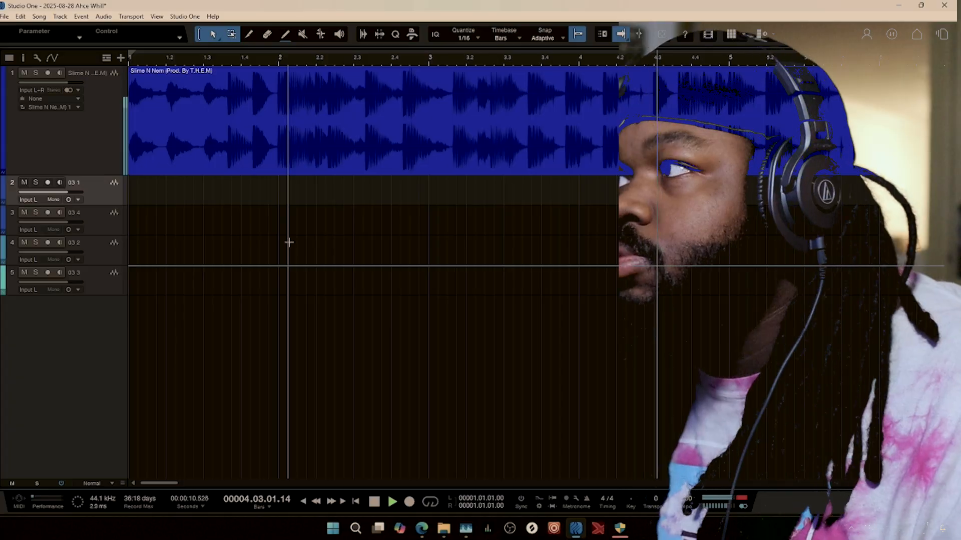
{"action": "key", "text": "space"}
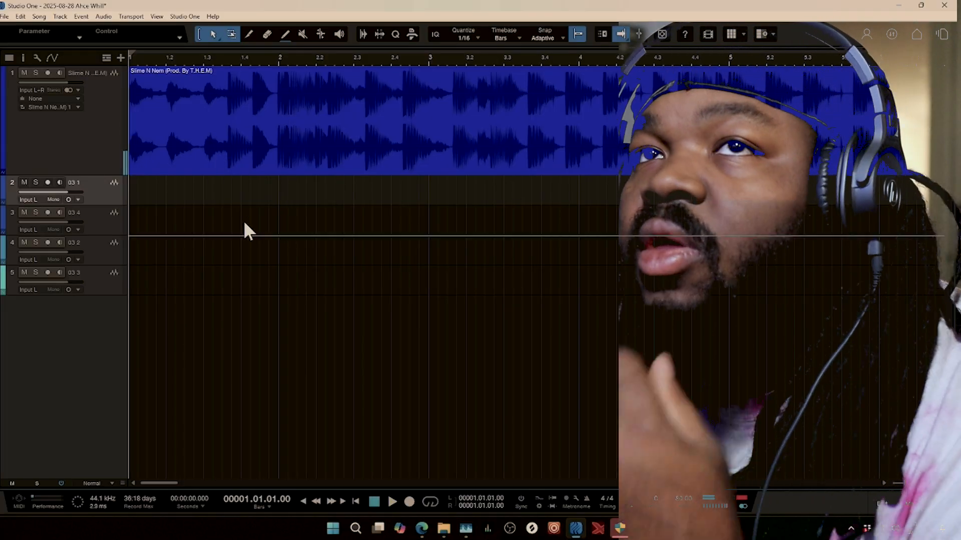
{"action": "key", "text": "F3"}
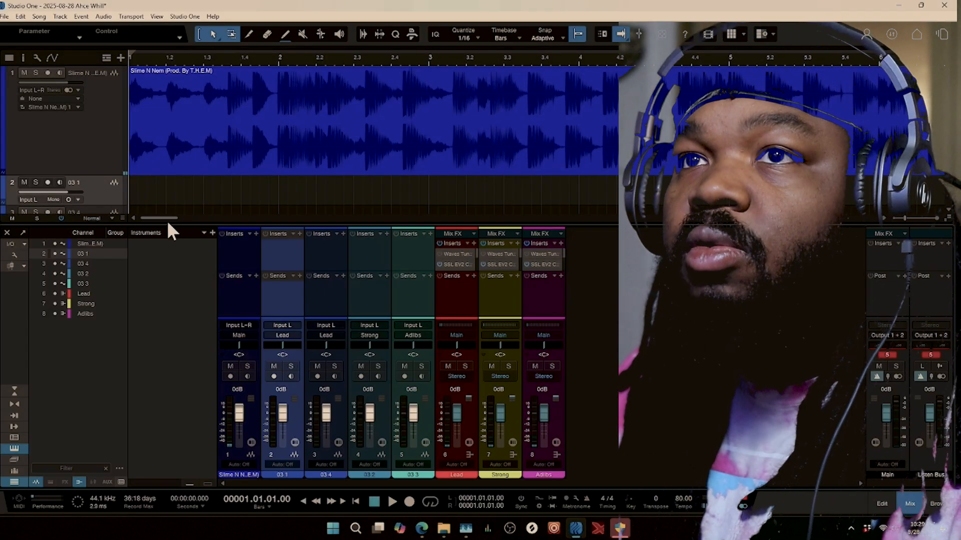
{"action": "key", "text": "F3"}
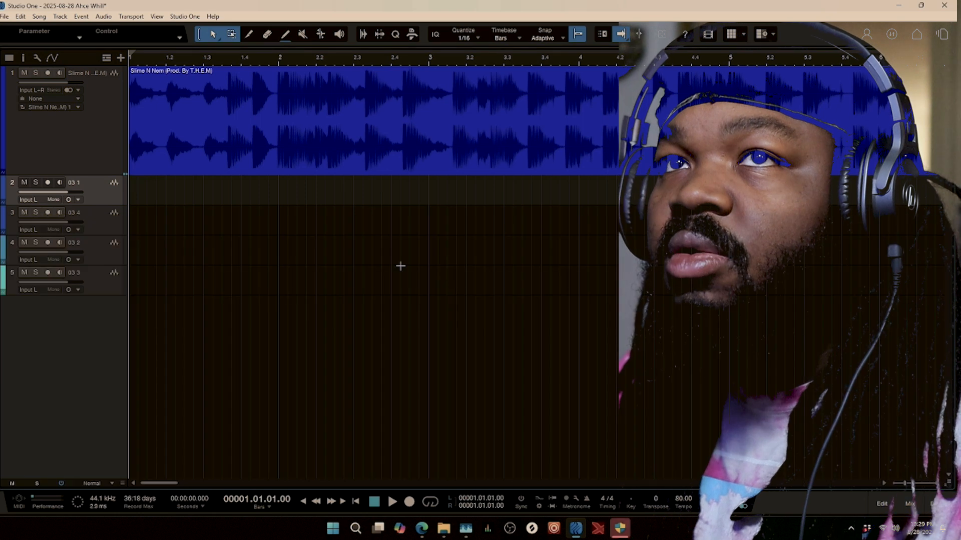
Insert the Channel Strip effect on the Slime N Nem beat track in the mixer
{"action": "key", "text": "F3"}
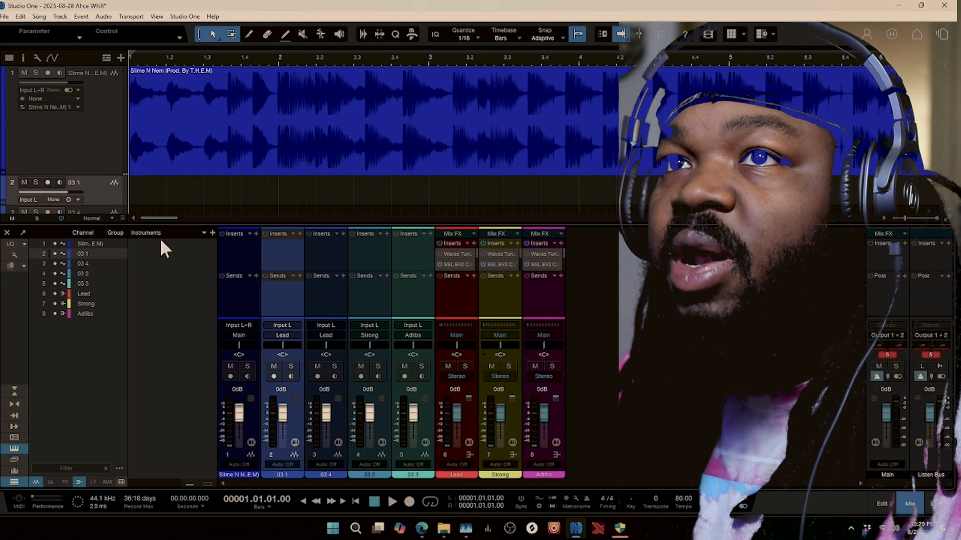
{"action": "left_click", "coordinate": [255, 244]}
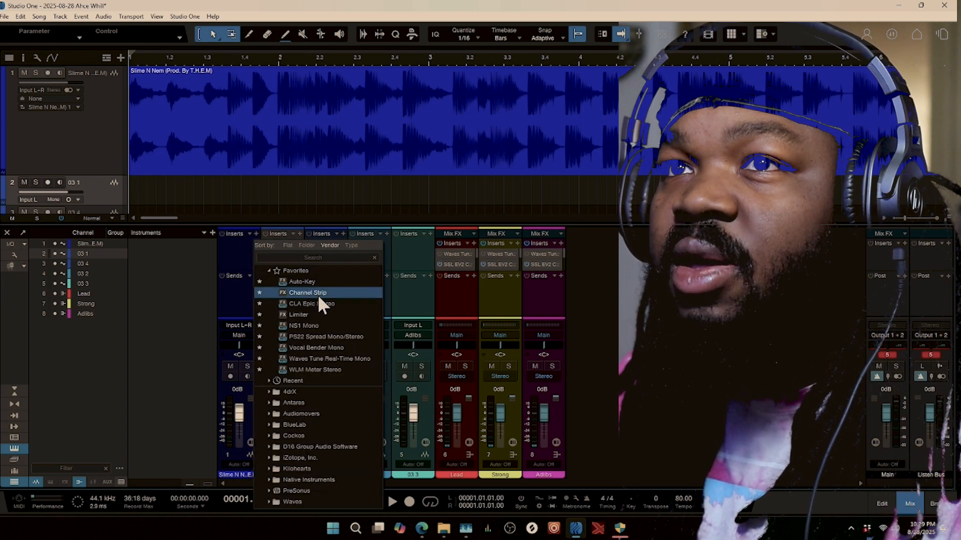
{"action": "left_click", "coordinate": [307, 293]}
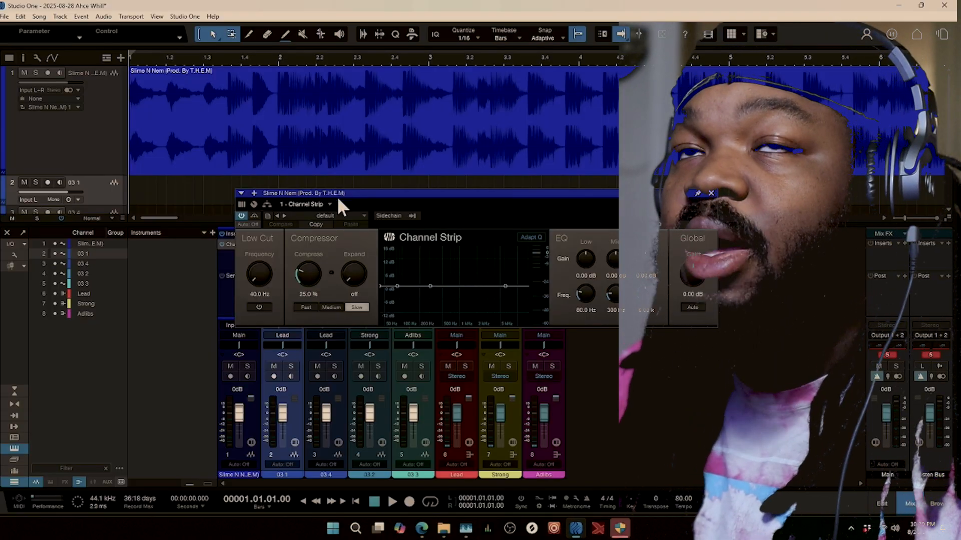
Set the Channel Strip compressor's Compress amount to 45% on the beat track
{"action": "key", "text": "space"}
{"action": "key", "text": "space"}
{"action": "double_click", "coordinate": [308, 294]}
{"action": "type", "text": "45"}
{"action": "key", "text": "Return"}
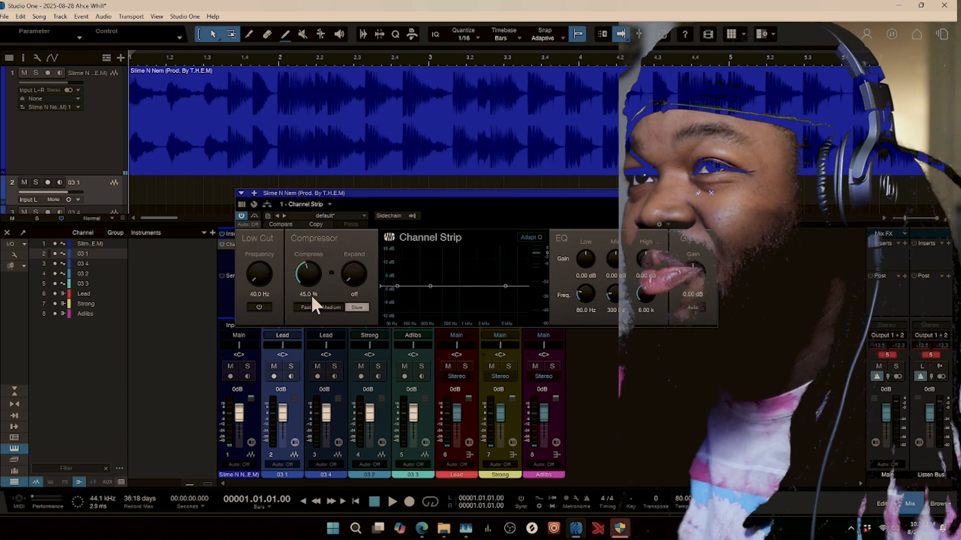
Audition the compressed beat and set the Channel Strip's global gain to -2.5 dB
{"action": "key", "text": "space"}
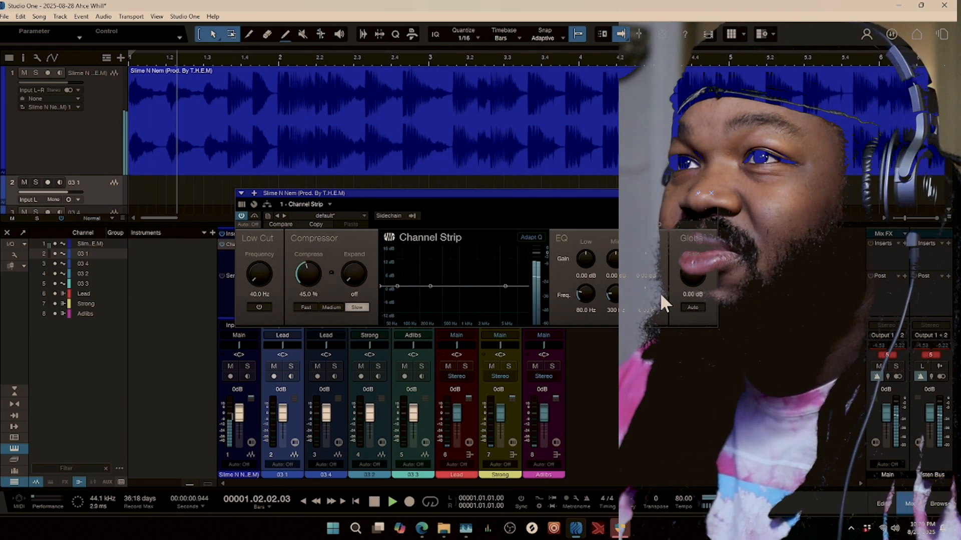
{"action": "key", "text": "space"}
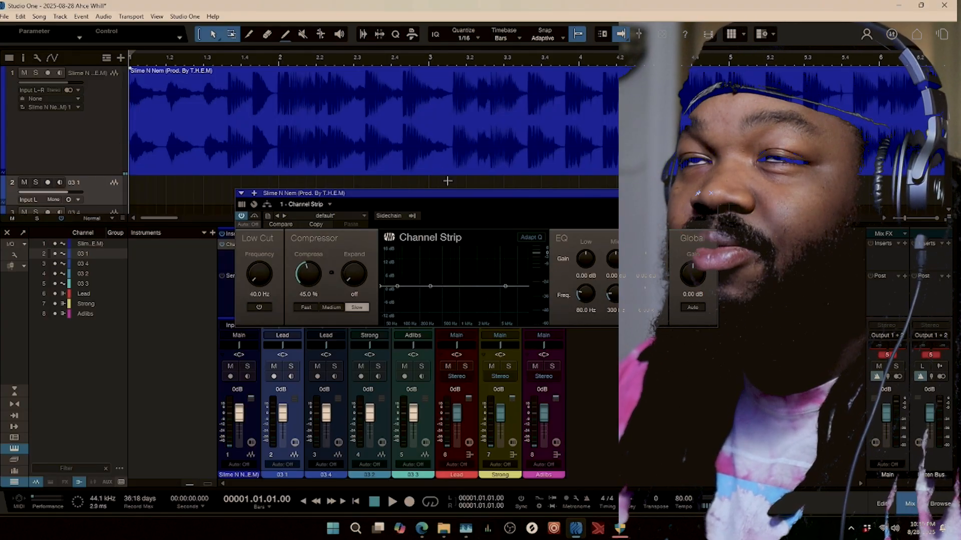
{"action": "key", "text": "space"}
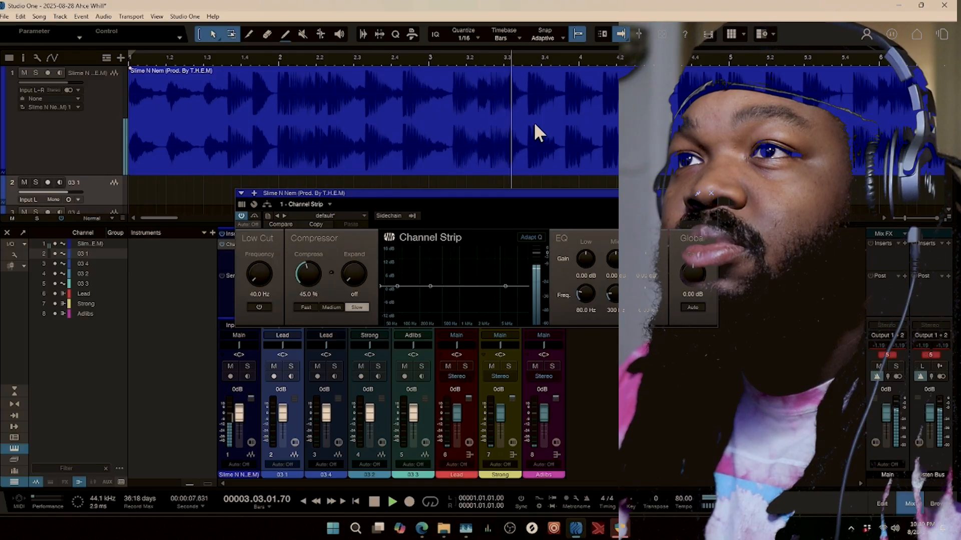
{"action": "key", "text": "space"}
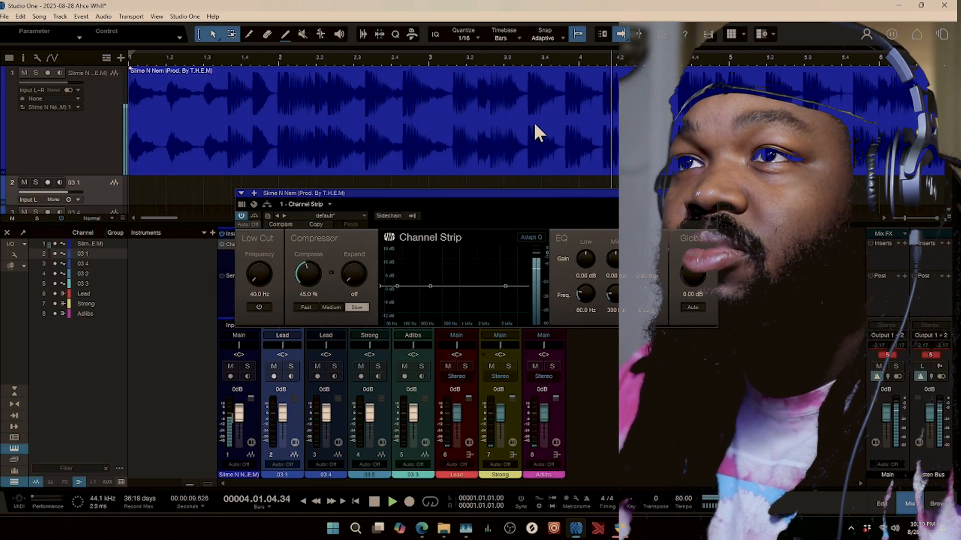
{"action": "left_click", "coordinate": [693, 294]}
{"action": "type", "text": "-2"}
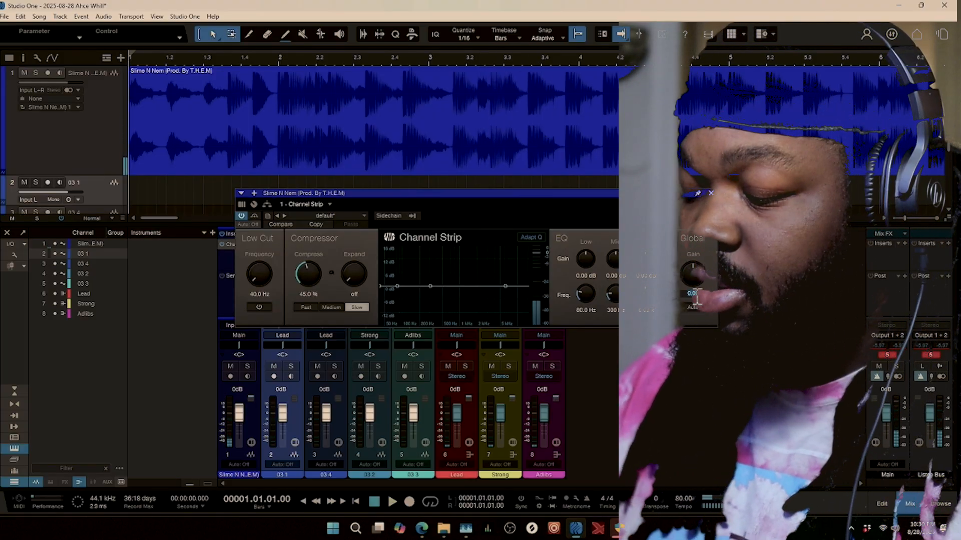
{"action": "type", "text": ".5"}
{"action": "key", "text": "Return"}
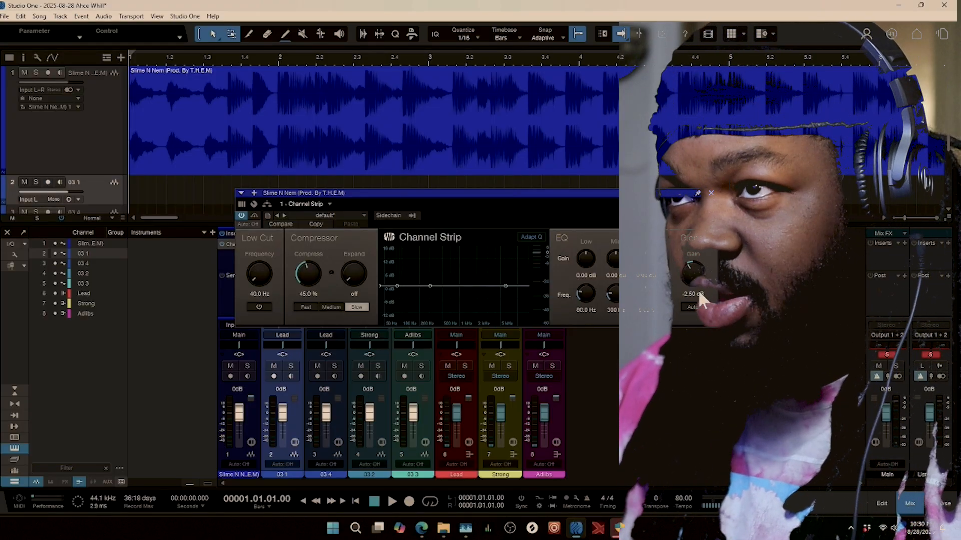
Set the Channel Strip's global gain to -3.5 dB during playback, and close the effect window
{"action": "key", "text": "space"}
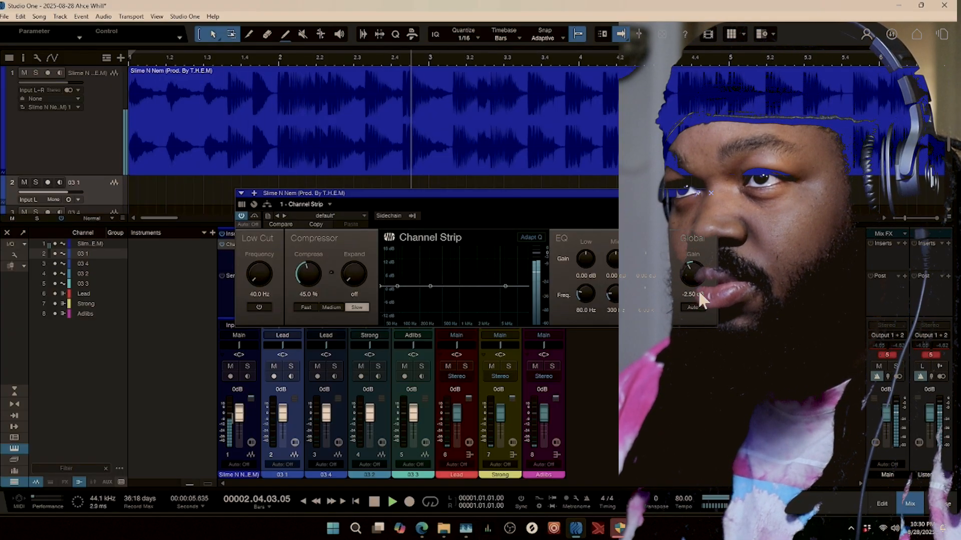
{"action": "left_click", "coordinate": [699, 294]}
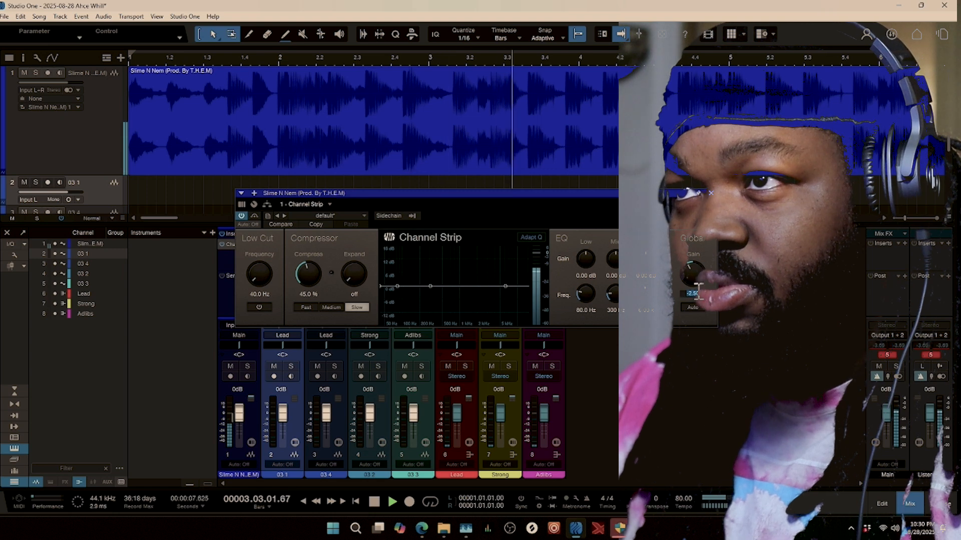
{"action": "type", "text": "-3.5"}
{"action": "key", "text": "Return"}
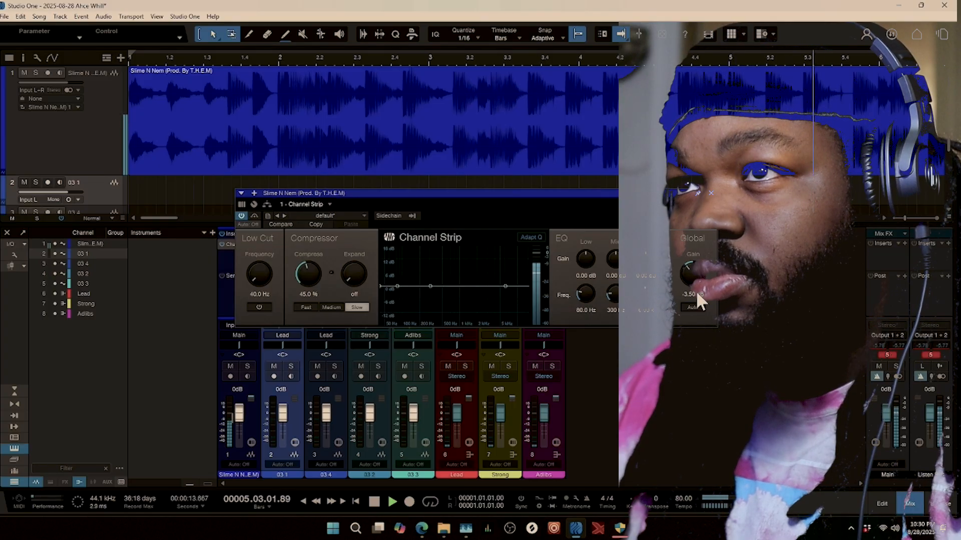
{"action": "left_click", "coordinate": [711, 193]}
{"action": "key", "text": "space"}
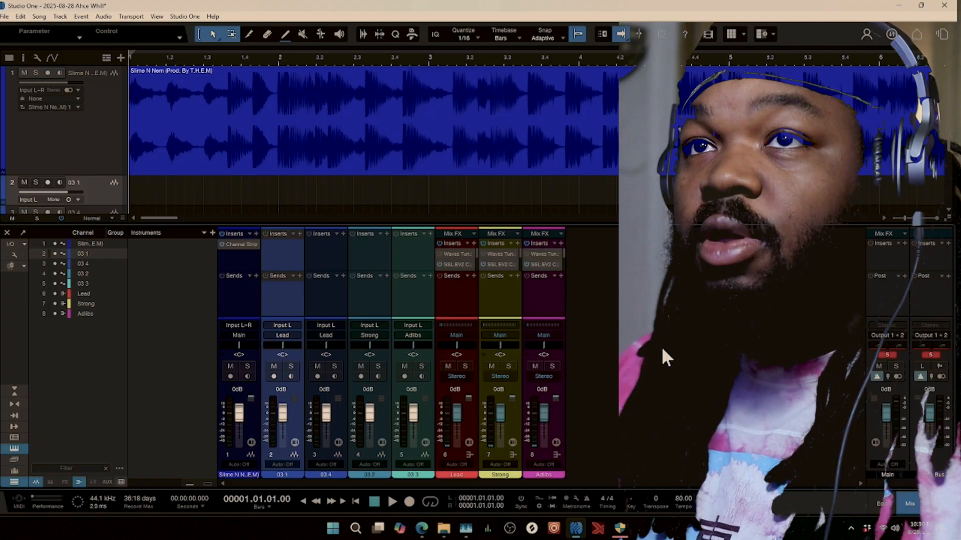
Hide the mixer, choose Input L (Input 1) as the source of track 03 1, and arm it for recording
{"action": "key", "text": "F3"}
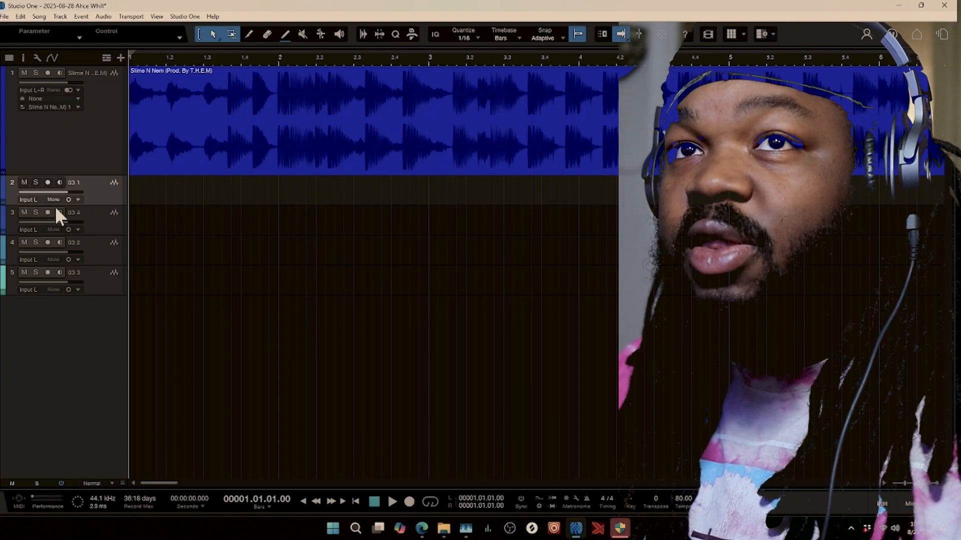
{"action": "left_click", "coordinate": [30, 199]}
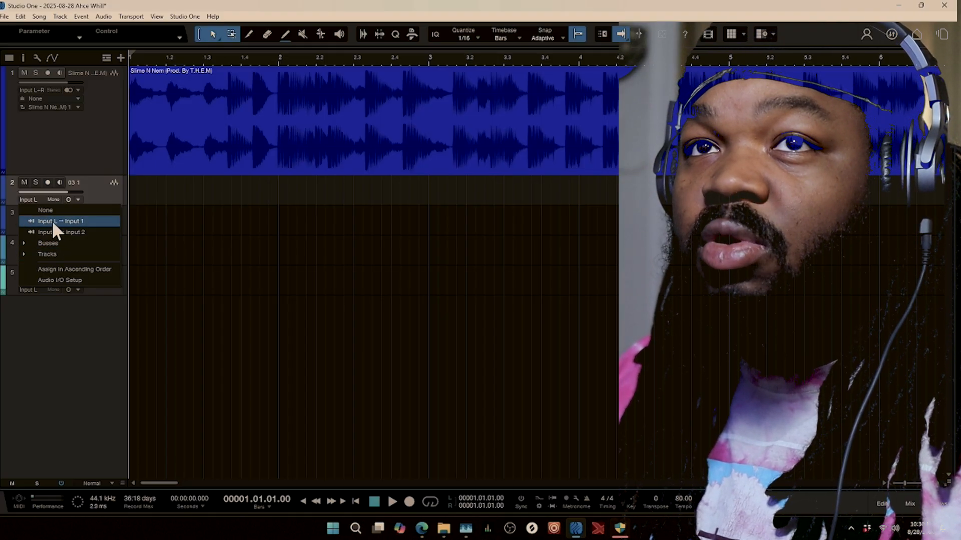
{"action": "left_click", "coordinate": [51, 220]}
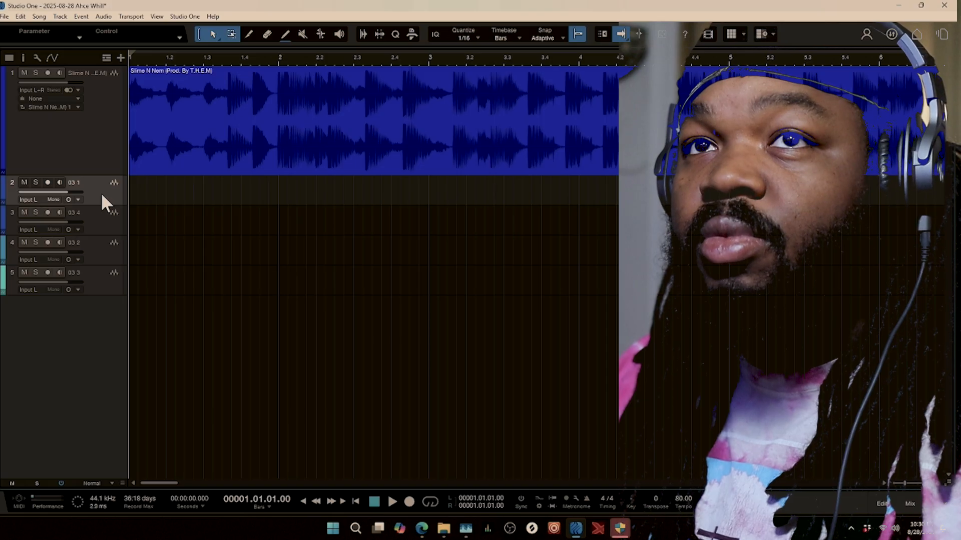
{"action": "left_click", "coordinate": [48, 181]}
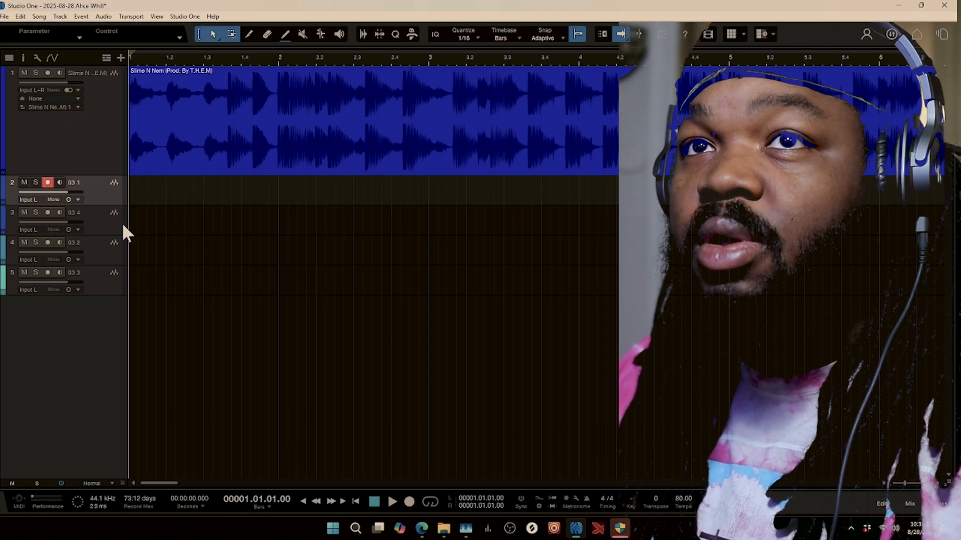
Enlarge track 03 1 and record a vocal take over the beat from bar 1 to about bar 25
{"action": "left_click_drag", "start_coordinate": [102, 206], "coordinate": [103, 240]}
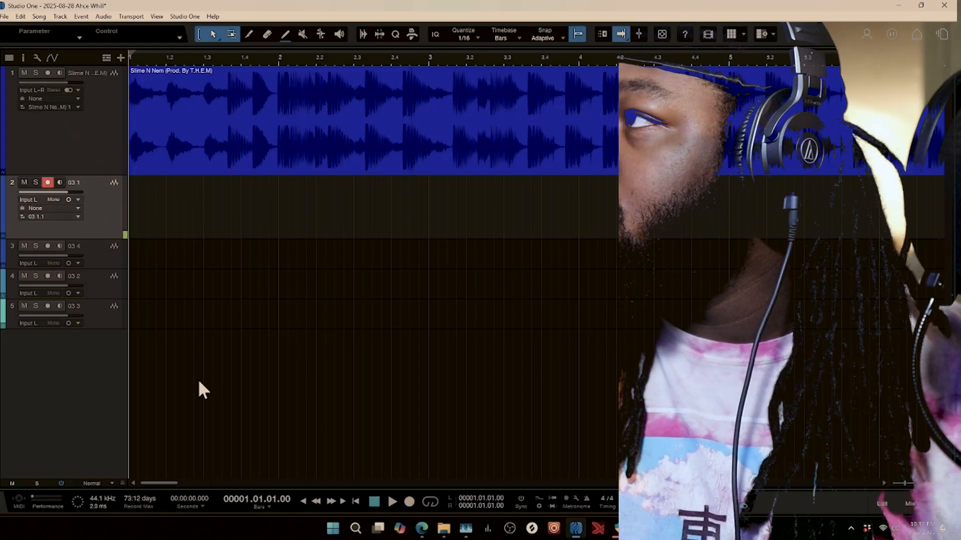
{"action": "key", "text": "KP_Multiply"}
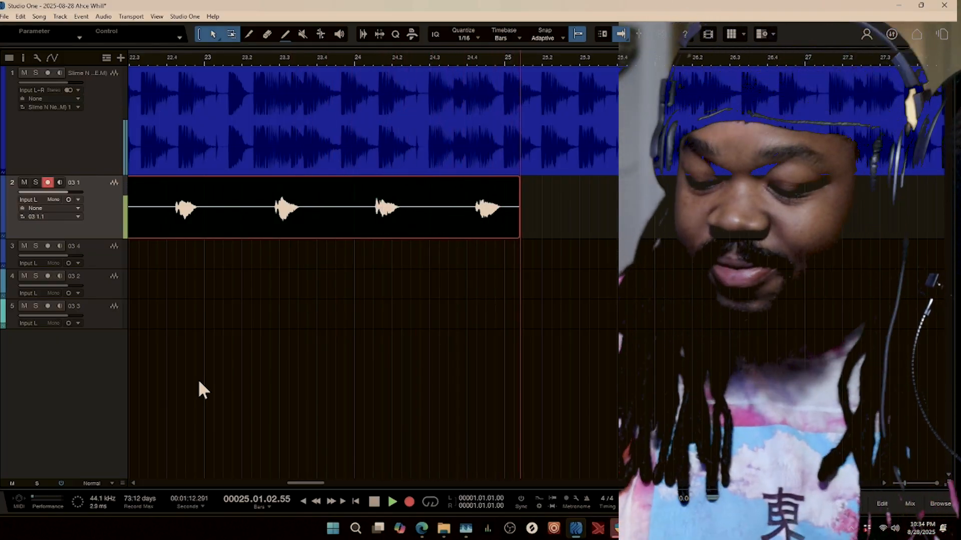
{"action": "key", "text": "space"}
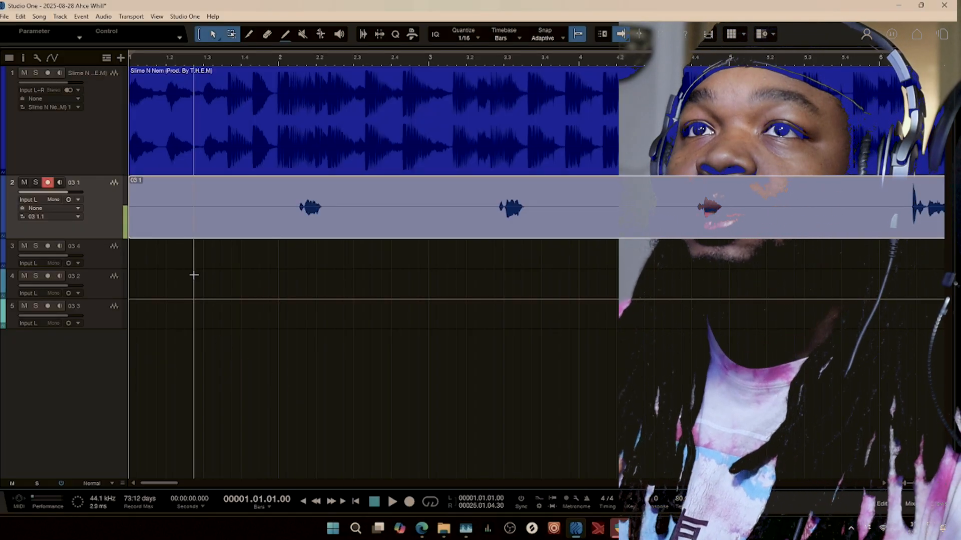
{"action": "key", "text": "w"}
{"action": "key", "text": "w"}
{"action": "key", "text": "w"}
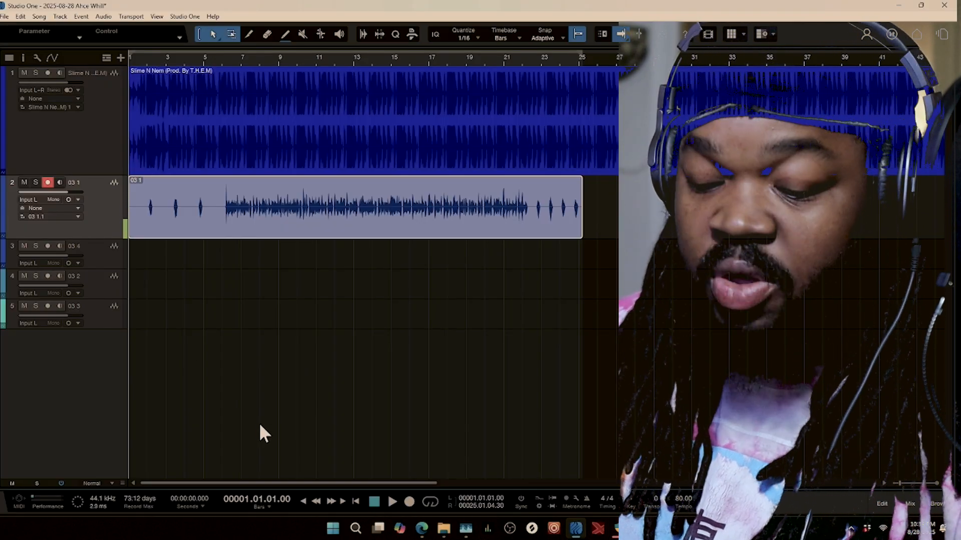
Open the mixer console and detach it into its own full-screen window
{"action": "key", "text": "F3"}
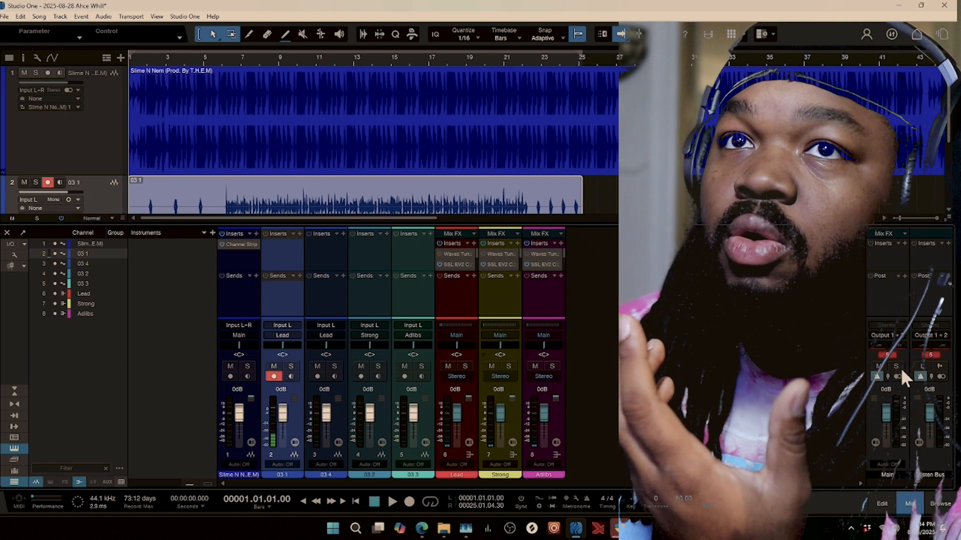
{"action": "left_click", "coordinate": [23, 232]}
{"action": "left_click", "coordinate": [656, 165]}
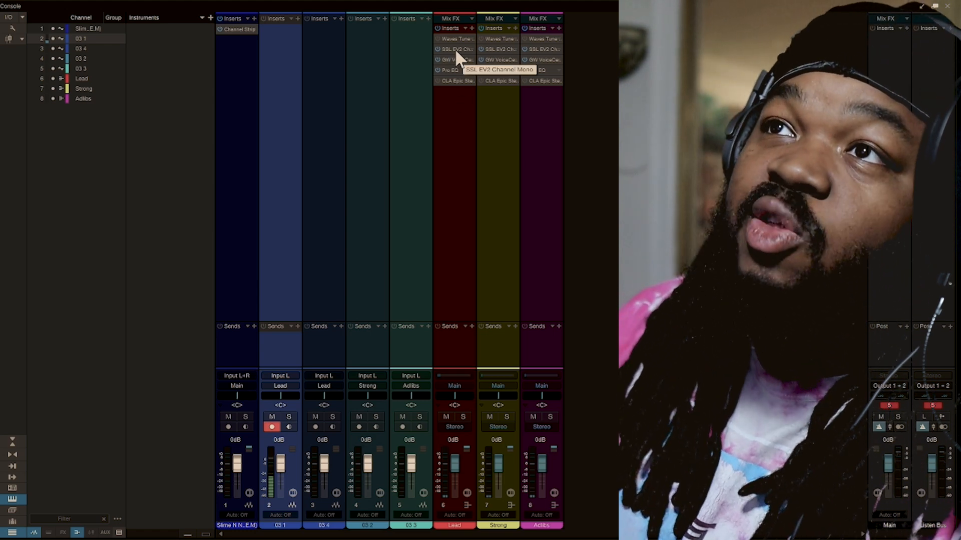
Examine the settings of the SSL EV2 Channel and GW VoiceCentric inserts on the Lead bus
{"action": "double_click", "coordinate": [455, 49]}
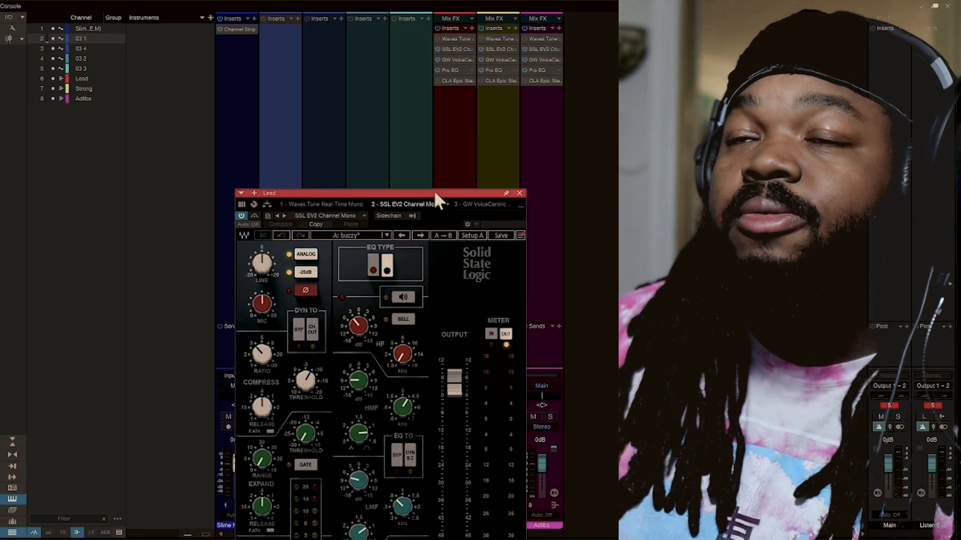
{"action": "left_click_drag", "start_coordinate": [413, 196], "coordinate": [431, 75]}
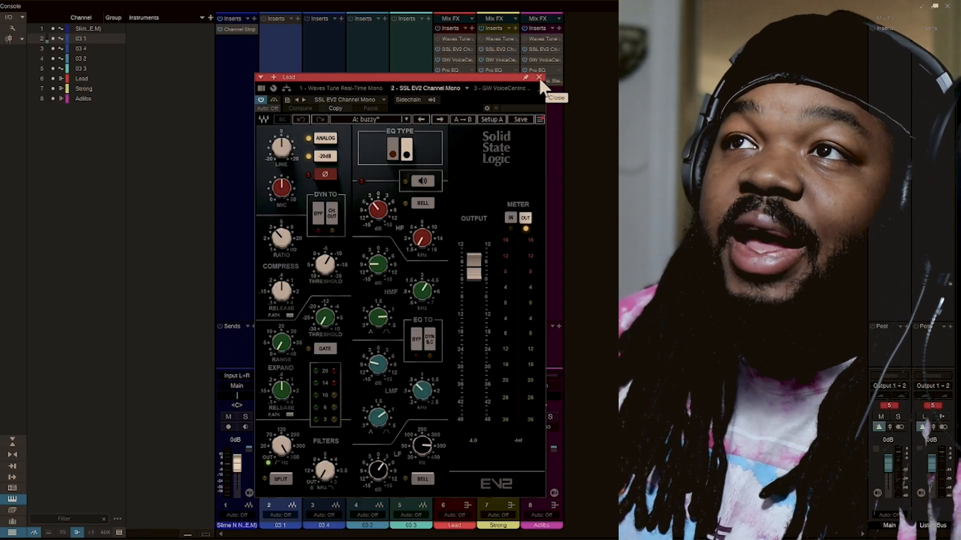
{"action": "double_click", "coordinate": [453, 59]}
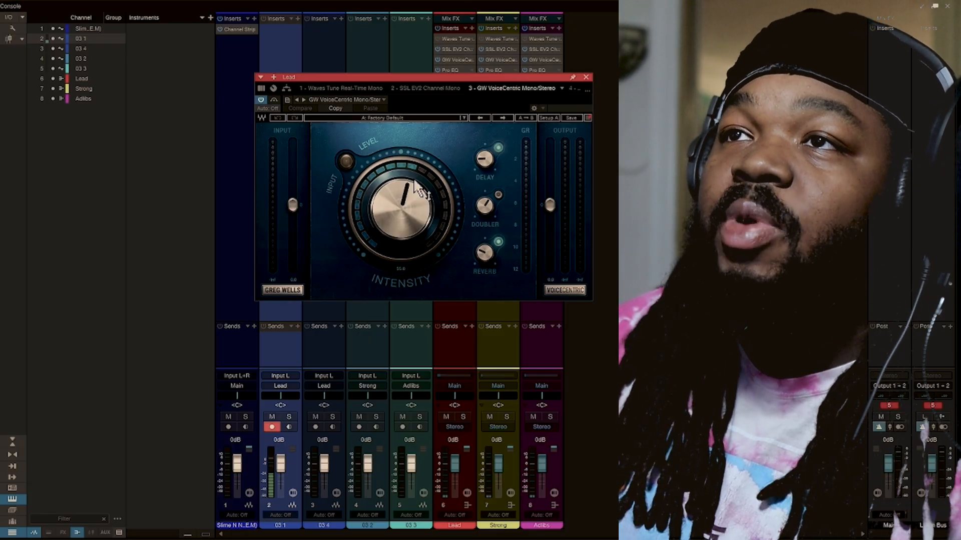
{"action": "left_click", "coordinate": [585, 77]}
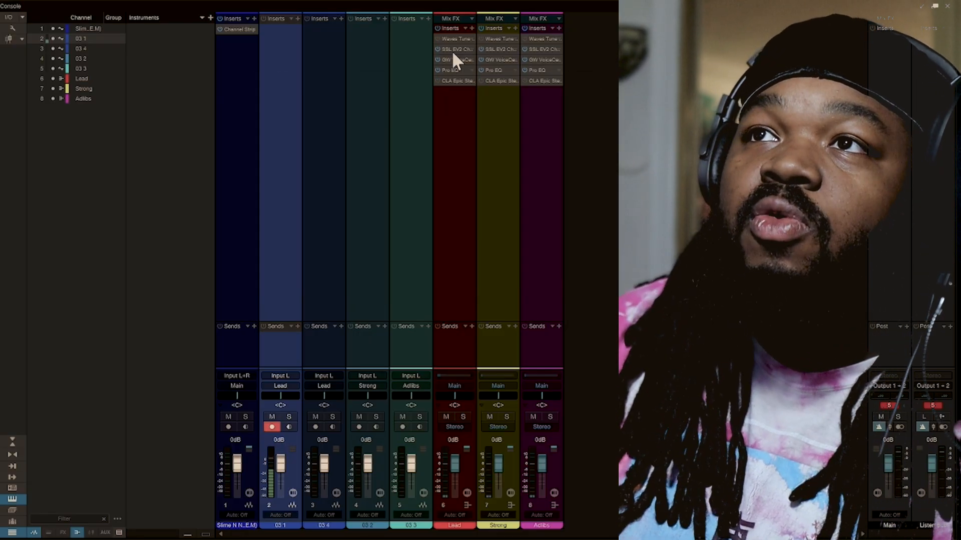
{"action": "double_click", "coordinate": [455, 49]}
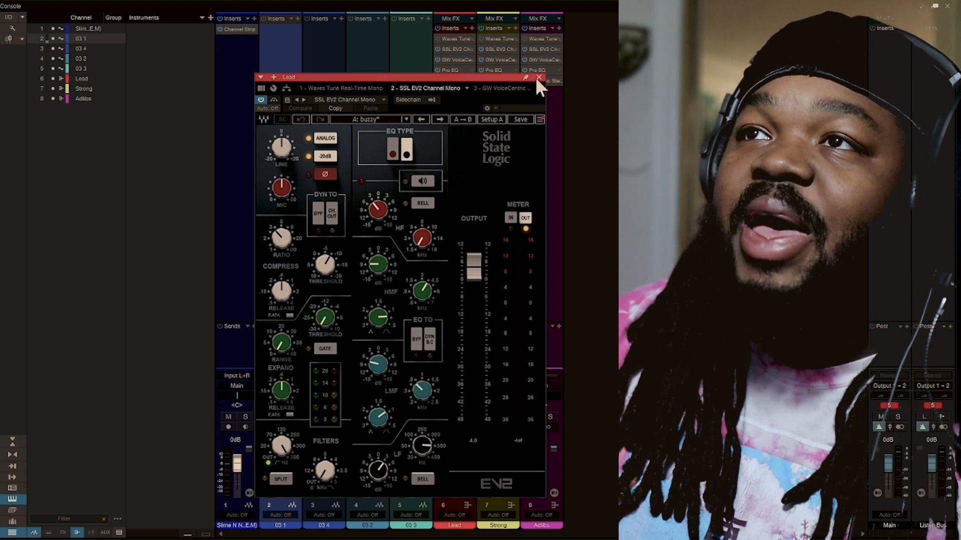
{"action": "left_click", "coordinate": [539, 78]}
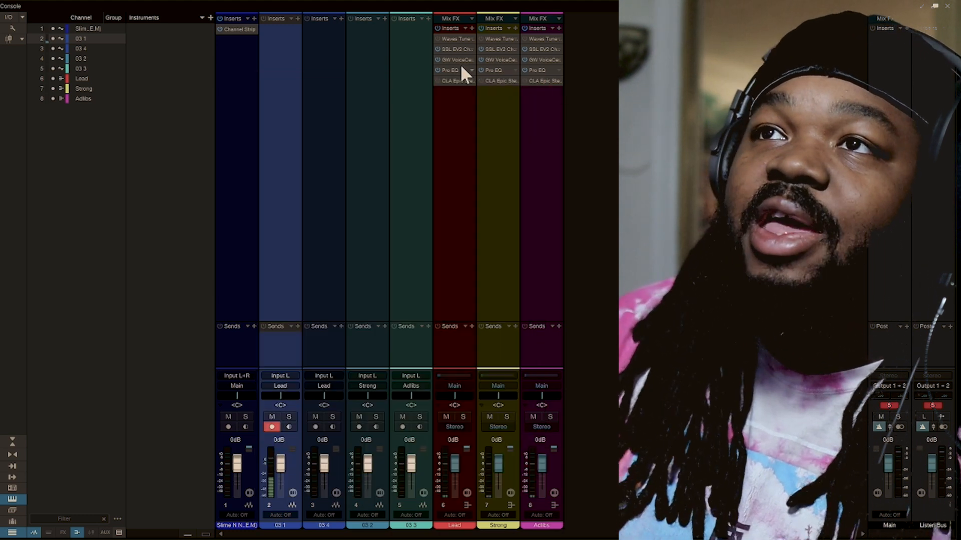
{"action": "left_click", "coordinate": [451, 60]}
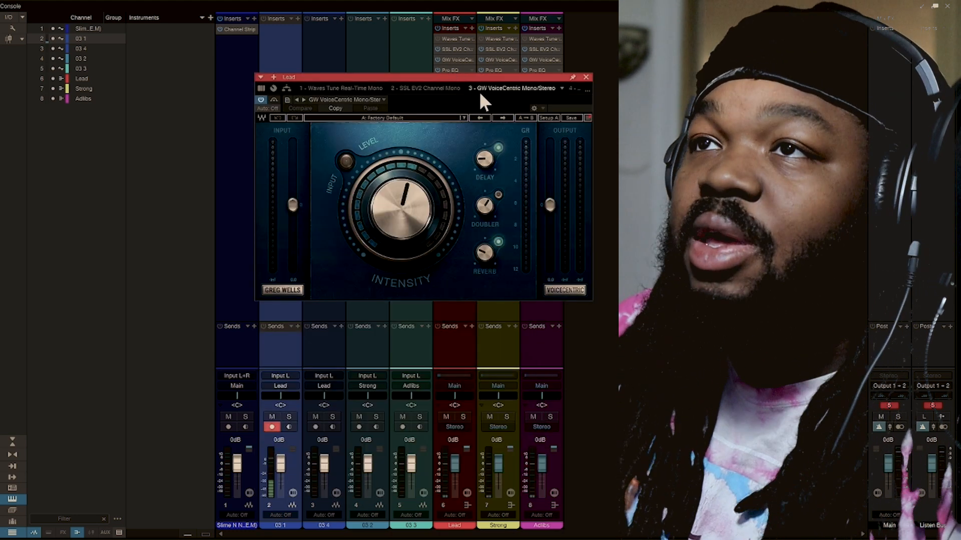
Examine the delay, doubler and reverb controls of GW VoiceCentric and the Pro EQ settings on the Lead bus
{"action": "mouse_move", "coordinate": [491, 170]}
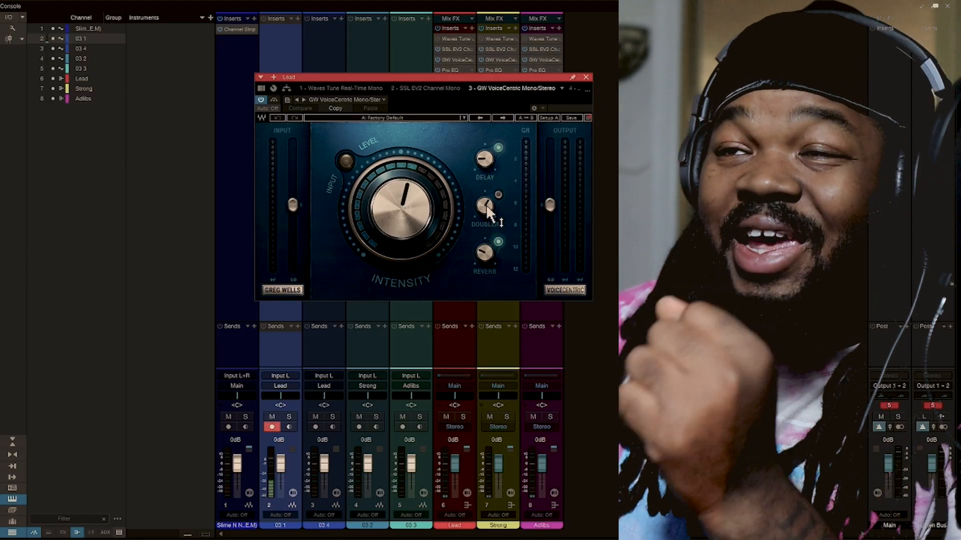
{"action": "mouse_move", "coordinate": [487, 213]}
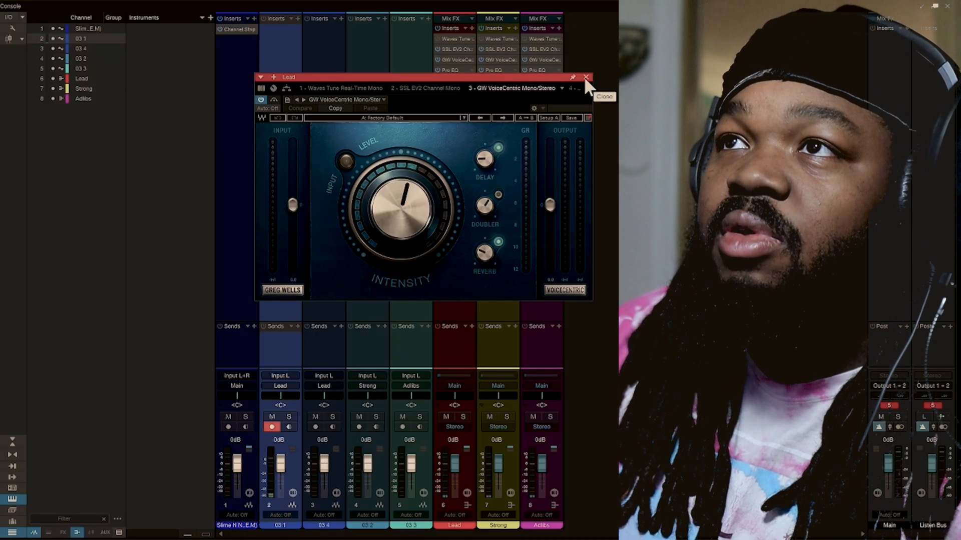
{"action": "left_click", "coordinate": [586, 76]}
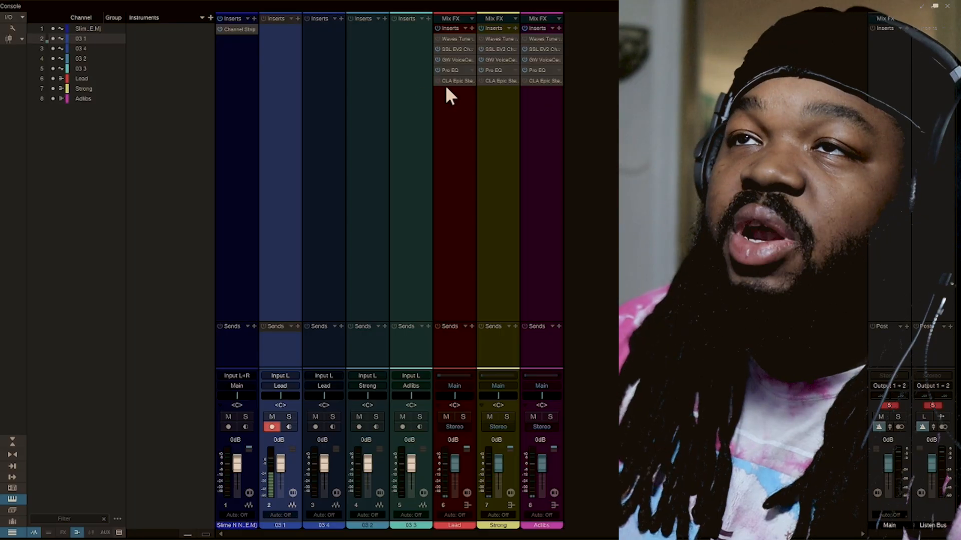
{"action": "left_click", "coordinate": [451, 69]}
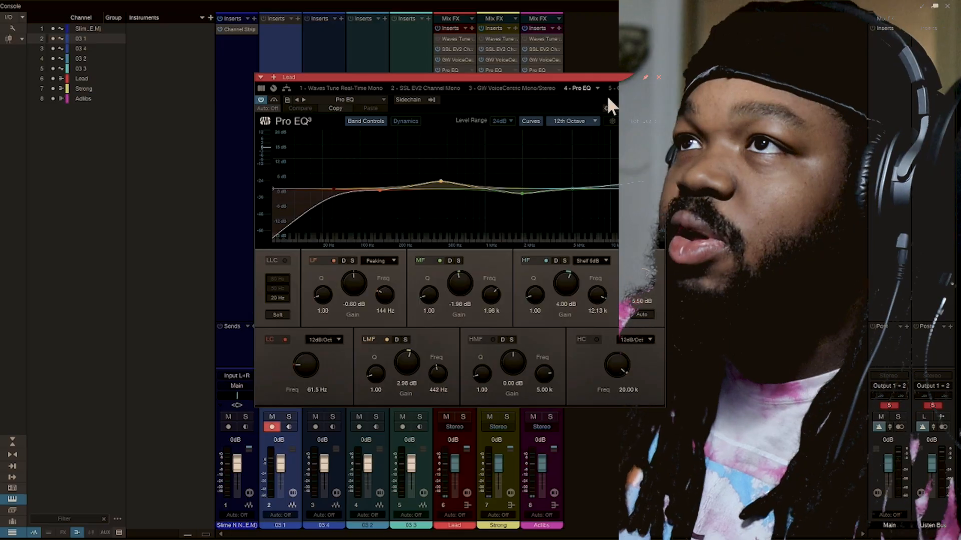
{"action": "left_click", "coordinate": [657, 77]}
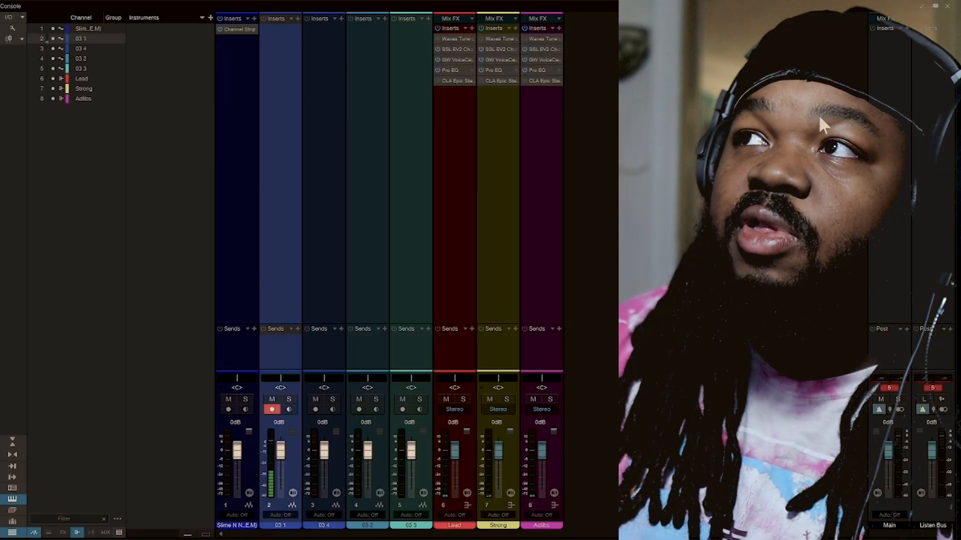
Dock the console back into the song window and play the vocal take on track 03 1 with the beat from bar 1
{"action": "left_click", "coordinate": [920, 7]}
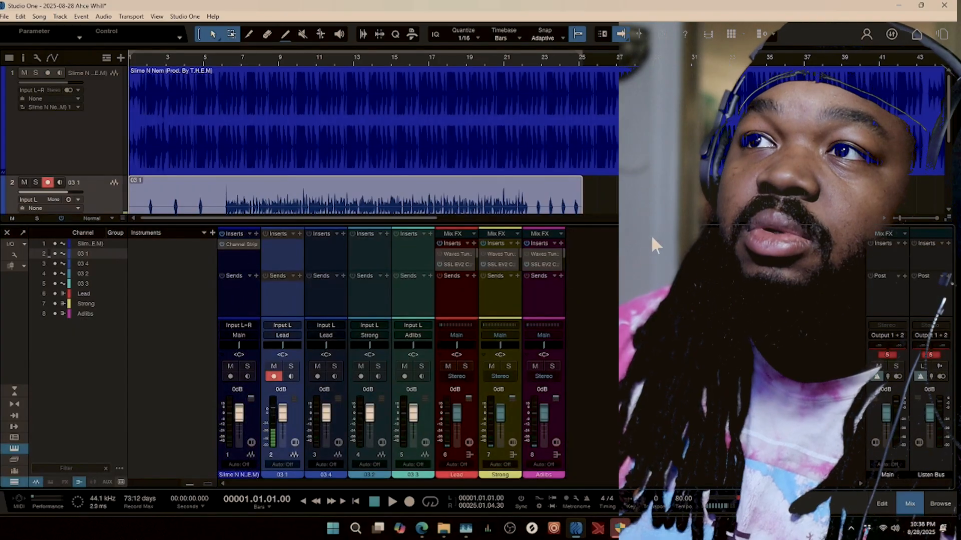
{"action": "left_click_drag", "start_coordinate": [948, 102], "coordinate": [948, 123]}
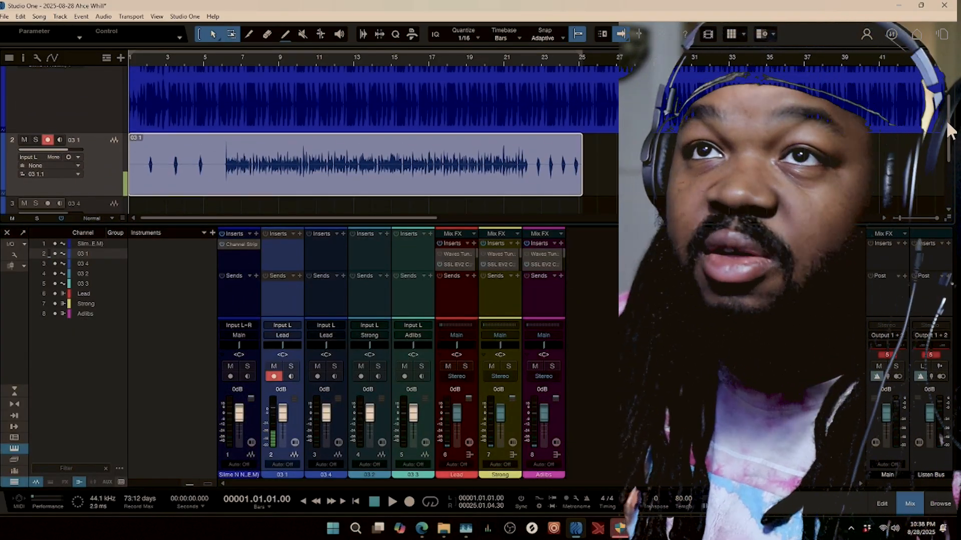
{"action": "key", "text": "space"}
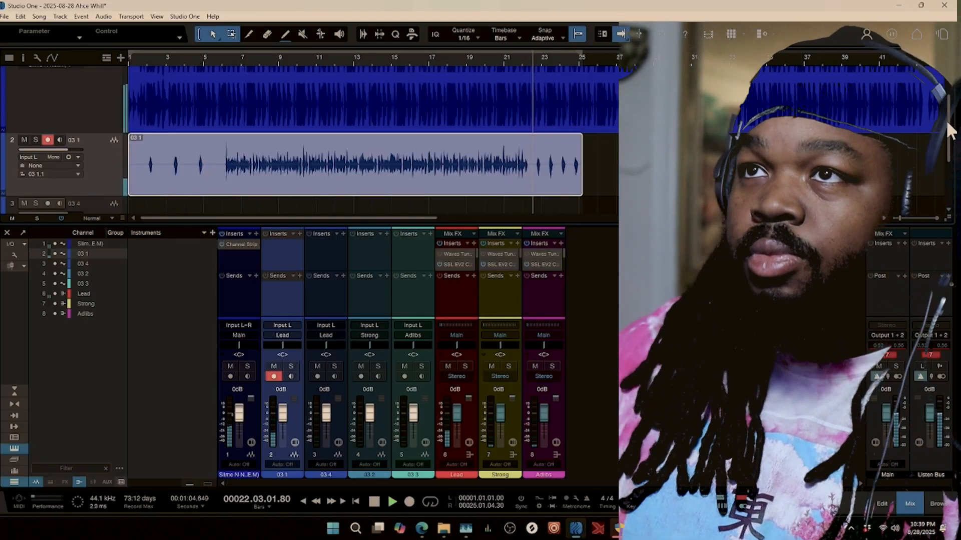
{"action": "key", "text": "space"}
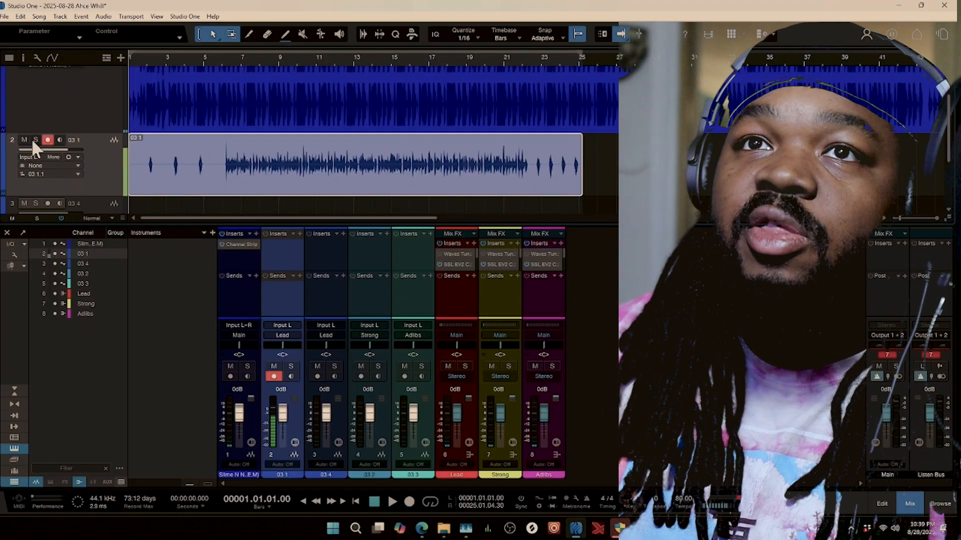
Solo track 03 1 and play the vocal take without the beat from bar 1
{"action": "left_click", "coordinate": [36, 140]}
{"action": "key", "text": "space"}
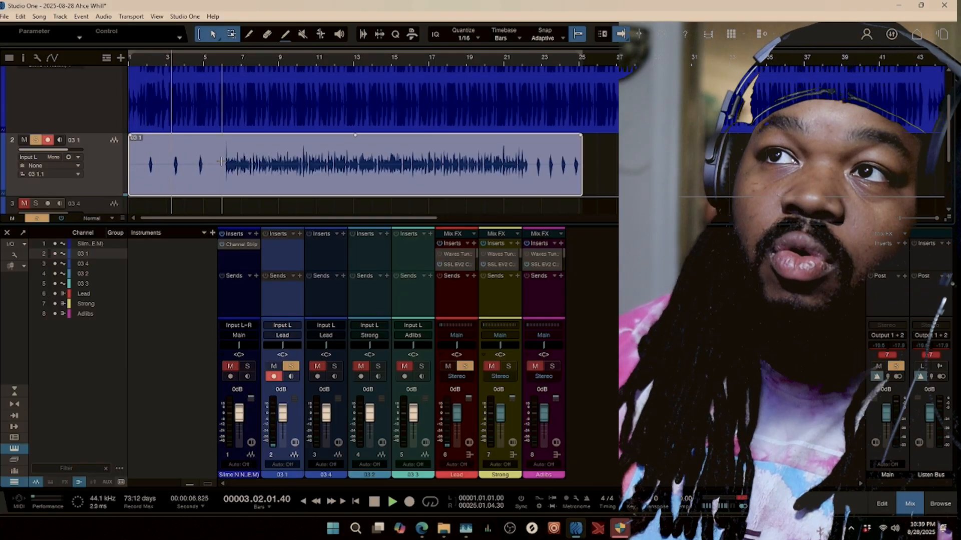
{"action": "key", "text": "space"}
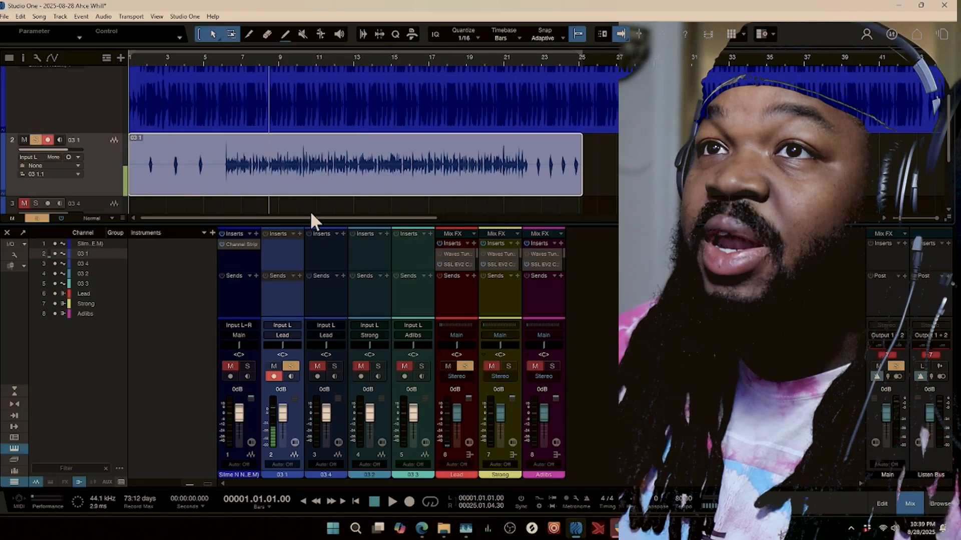
Select the quiet gap between the first two sounds on track 03 1 and set the loop range to it, 2.02.02.00 to 3.02.04.00
{"action": "key", "text": "e"}
{"action": "key", "text": "e"}
{"action": "key", "text": "e"}
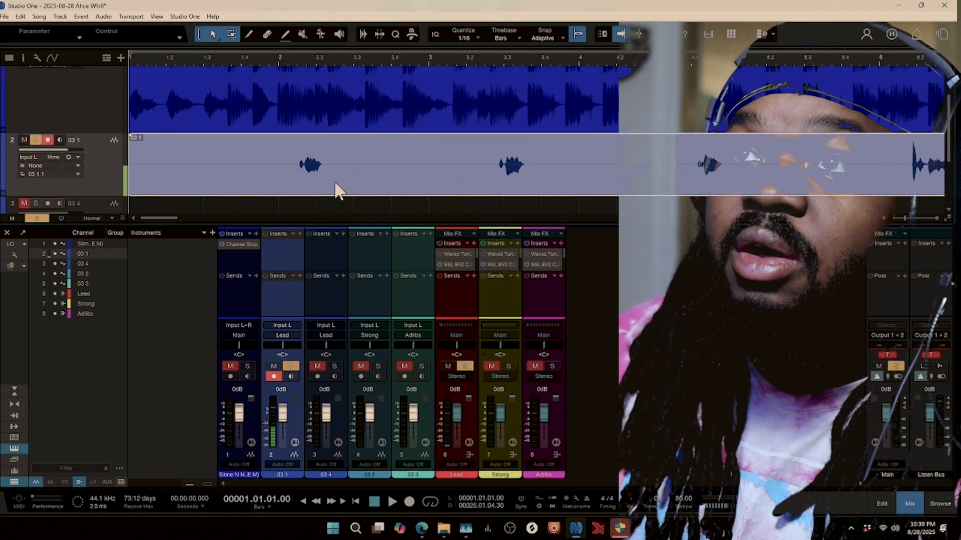
{"action": "left_click_drag", "start_coordinate": [493, 174], "coordinate": [329, 178]}
{"action": "key", "text": "p"}
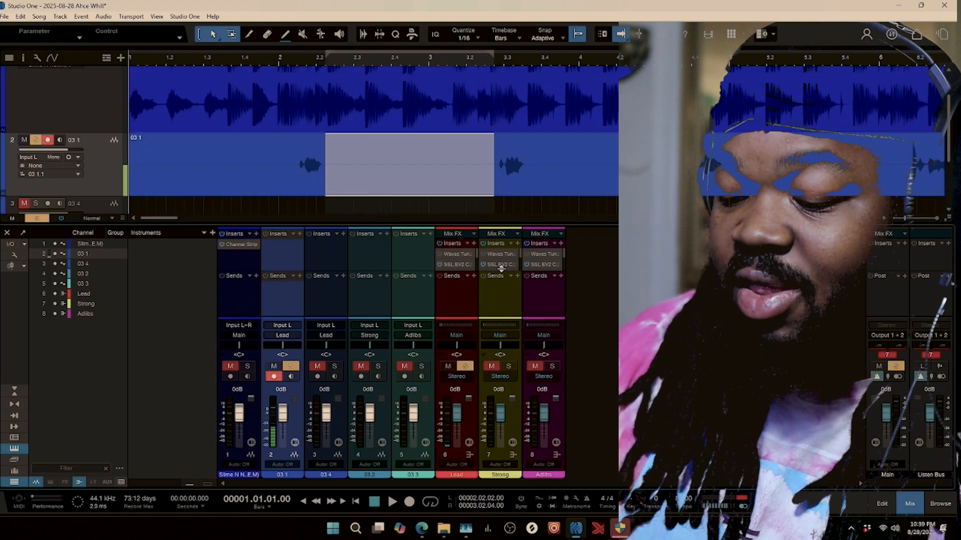
{"action": "key", "text": "w"}
{"action": "key", "text": "w"}
{"action": "key", "text": "w"}
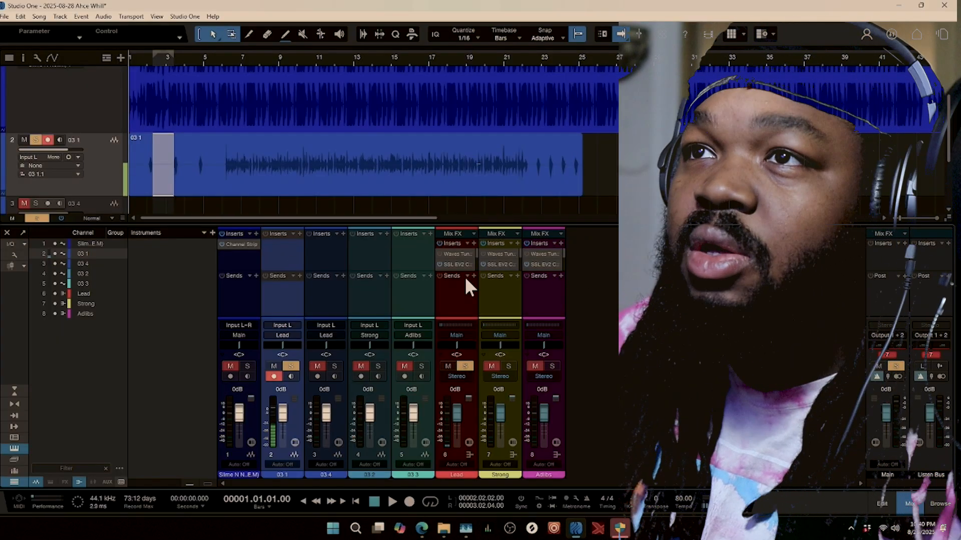
Try the NS1 Mono noise suppressor on channel 03 3 with its fader at about 31, and remove the insert
{"action": "left_click", "coordinate": [430, 233]}
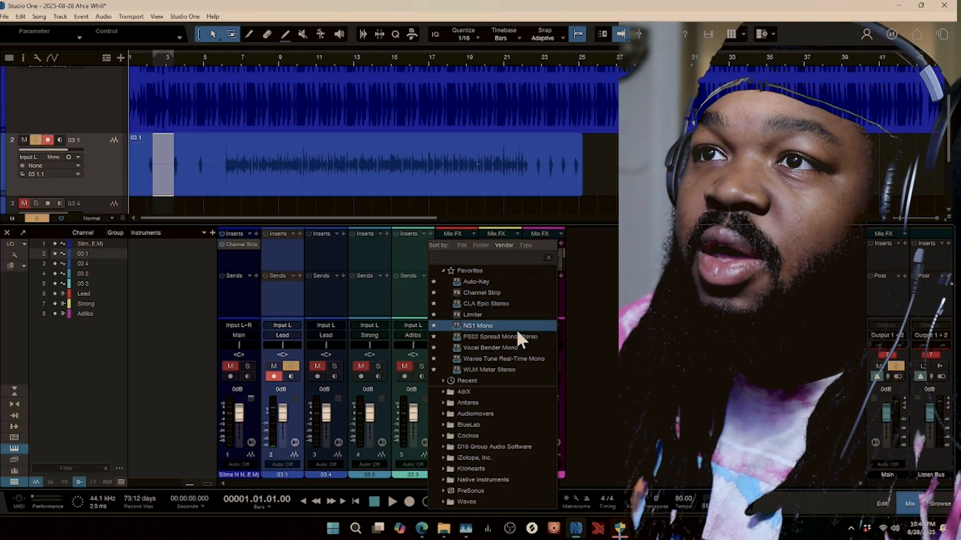
{"action": "left_click", "coordinate": [490, 327]}
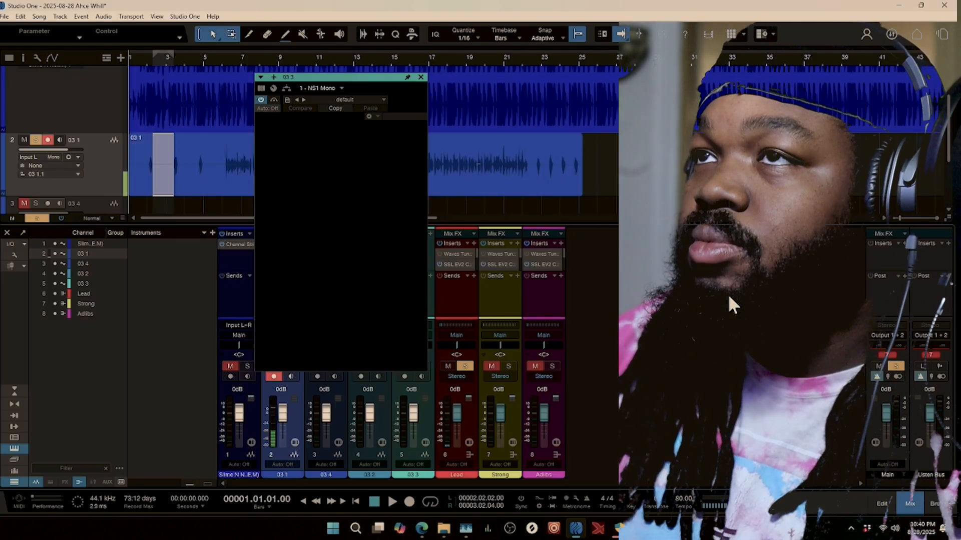
{"action": "left_click_drag", "start_coordinate": [386, 322], "coordinate": [384, 272]}
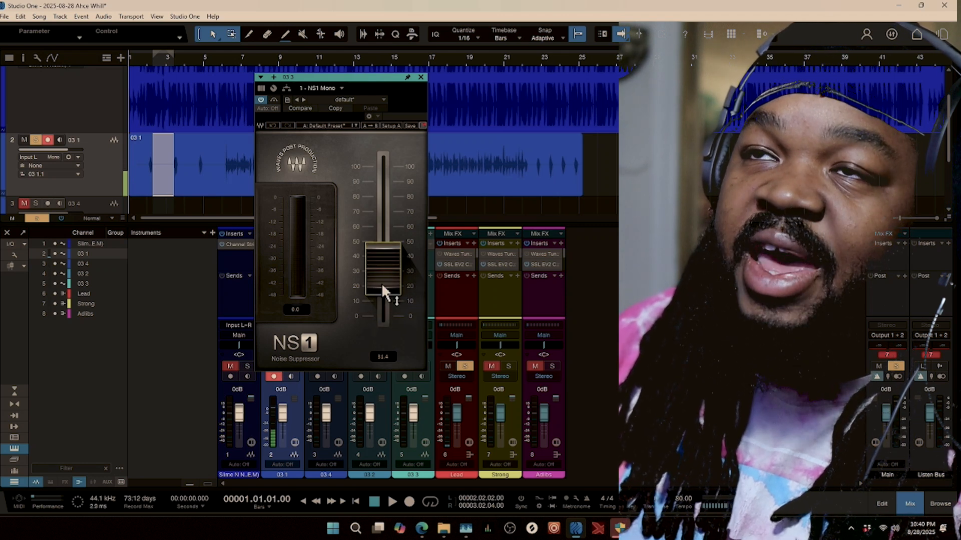
{"action": "left_click", "coordinate": [420, 77]}
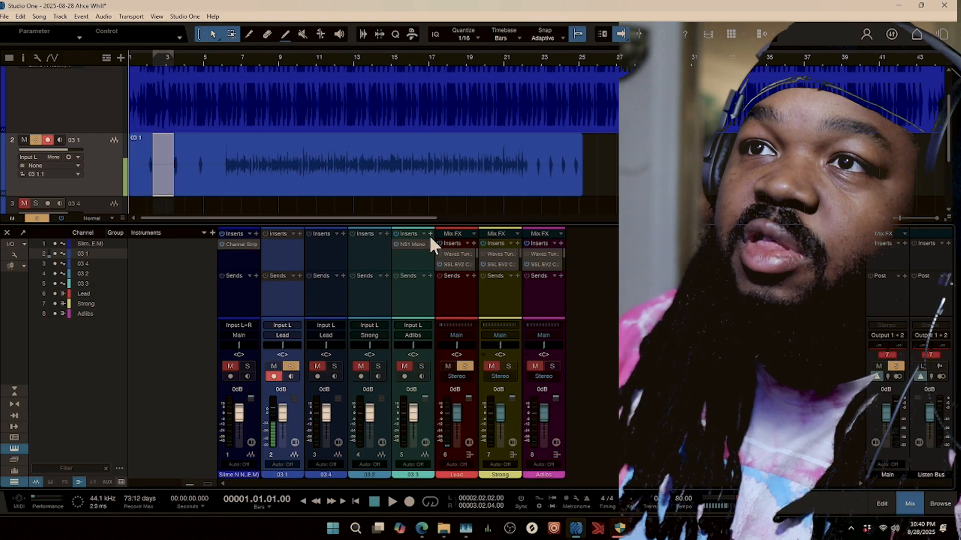
{"action": "right_click", "coordinate": [412, 244]}
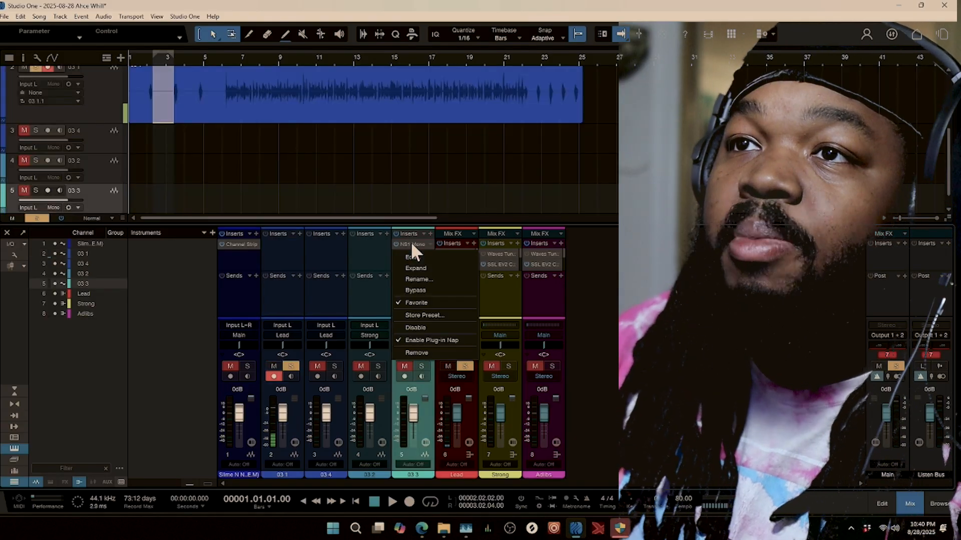
{"action": "left_click", "coordinate": [428, 347]}
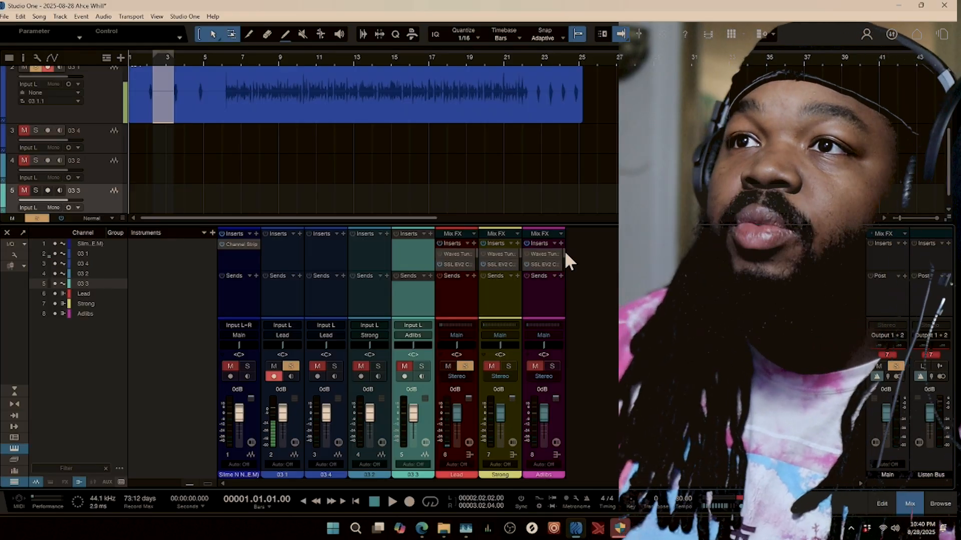
Check the Lead bus insert list, place the playhead at bar 6, and play the soloed vocal from there
{"action": "scroll", "coordinate": [461, 250], "scroll_direction": "down", "scroll_amount": 1}
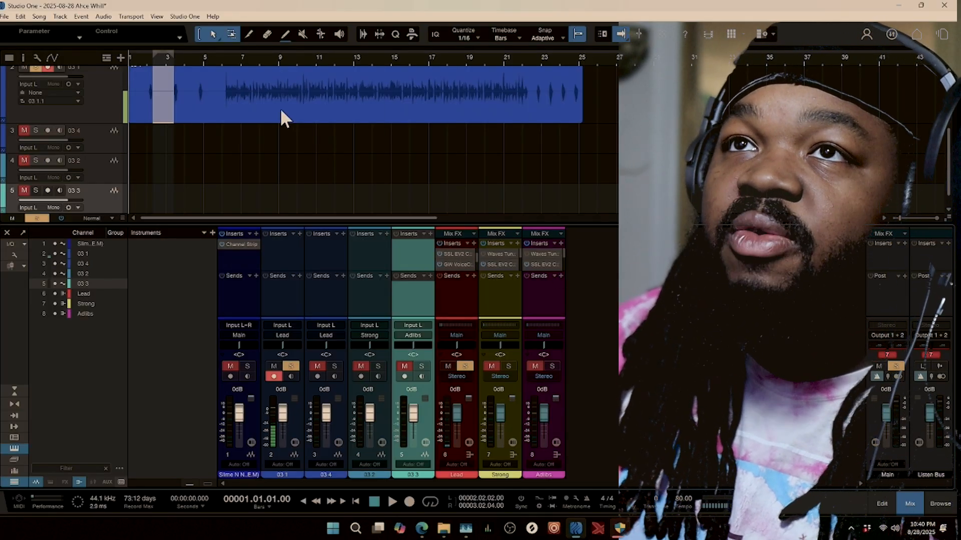
{"action": "scroll", "coordinate": [462, 255], "scroll_direction": "up", "scroll_amount": 1}
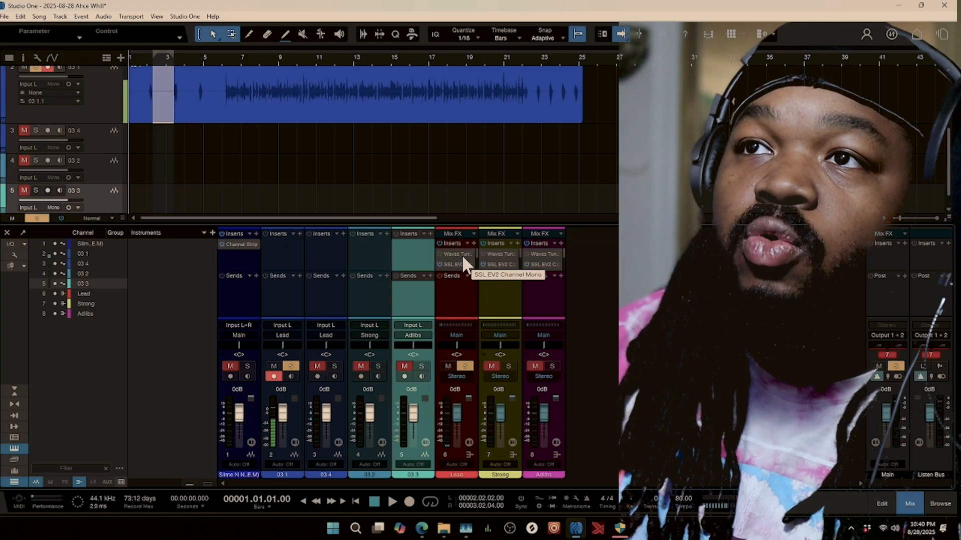
{"action": "left_click", "coordinate": [225, 53]}
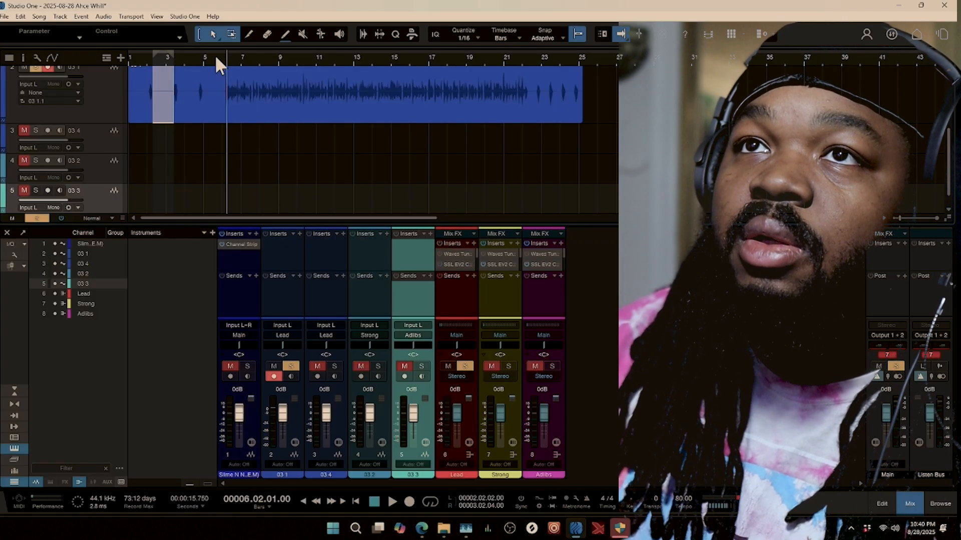
{"action": "left_click", "coordinate": [219, 54]}
{"action": "key", "text": "space"}
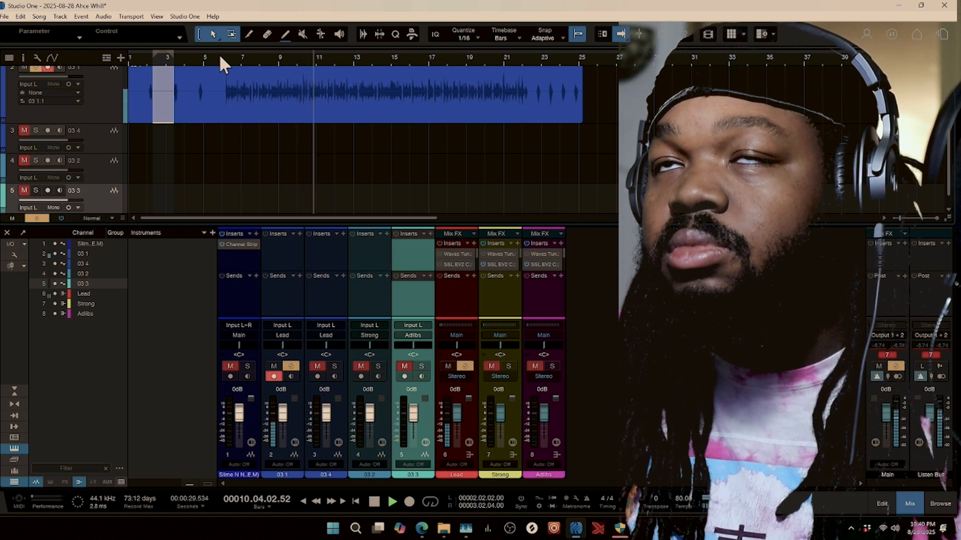
{"action": "key", "text": "space"}
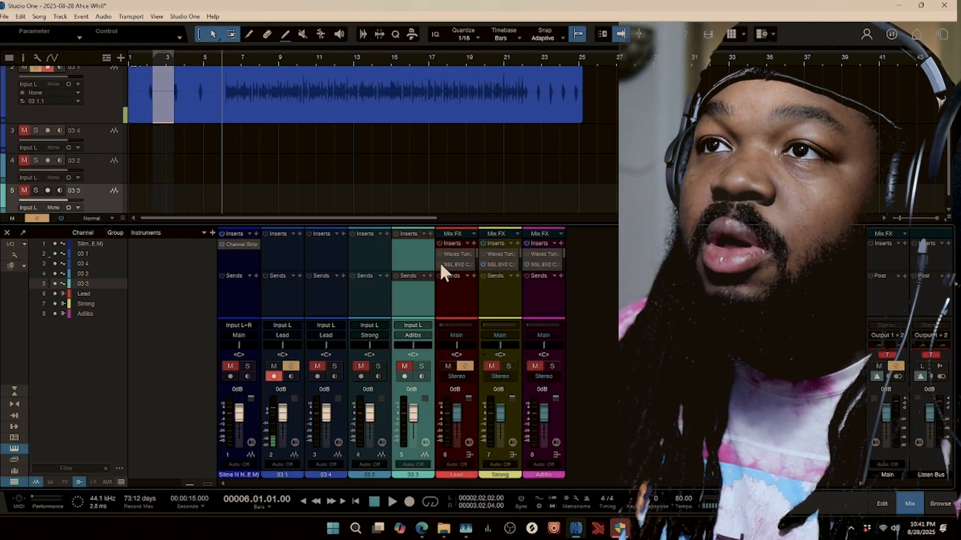
Replay the soloed vocal from bar 6 to audition the effects in the Lead bus insert chain
{"action": "scroll", "coordinate": [473, 257], "scroll_direction": "down", "scroll_amount": 1}
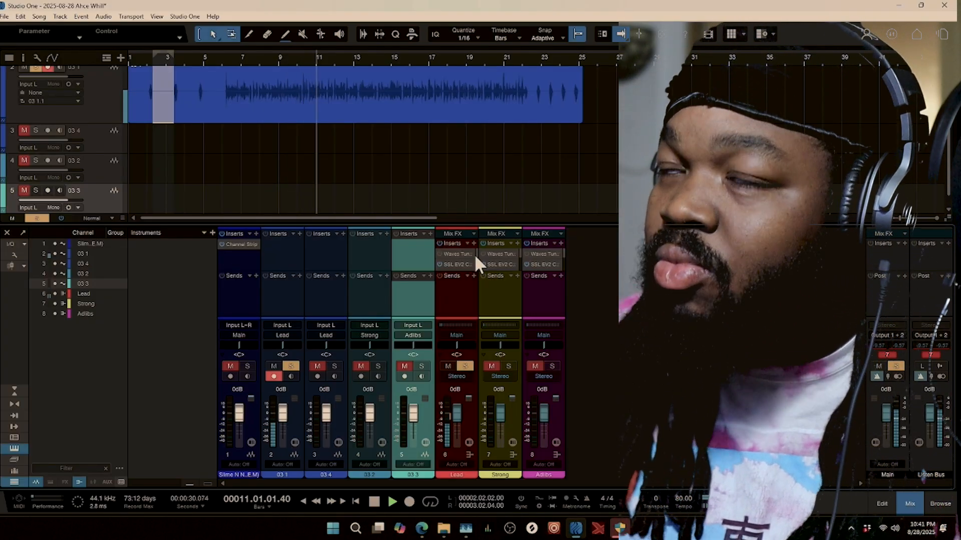
{"action": "key", "text": "space"}
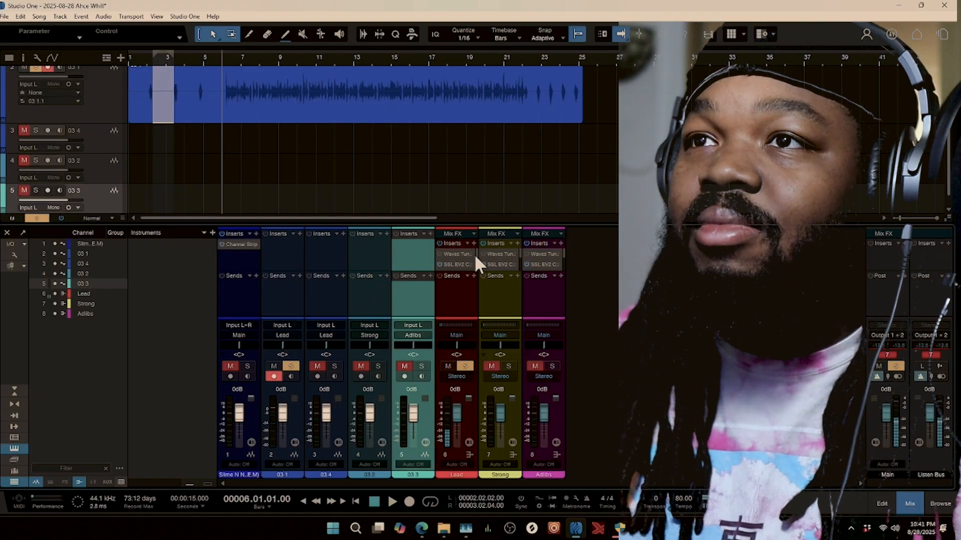
{"action": "left_click_drag", "start_coordinate": [476, 253], "coordinate": [477, 258]}
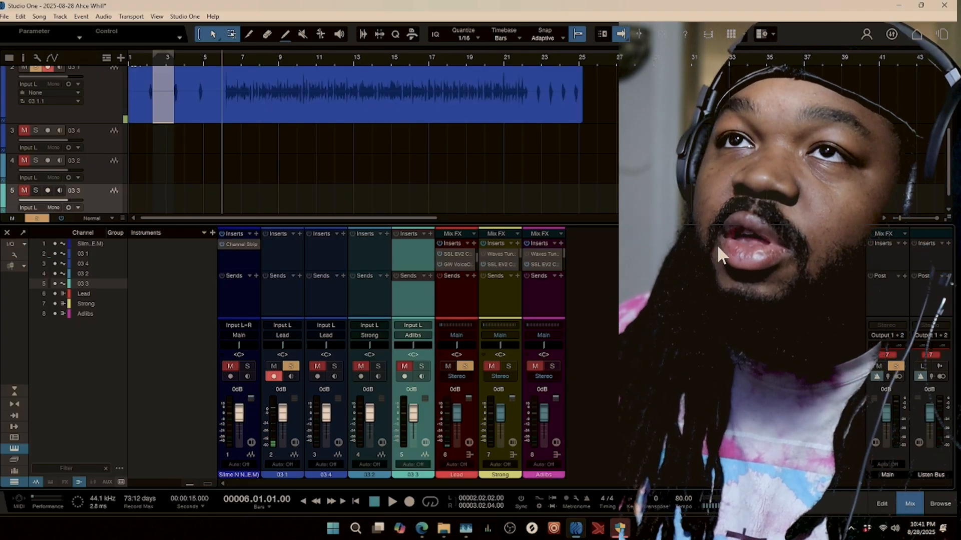
{"action": "key", "text": "space"}
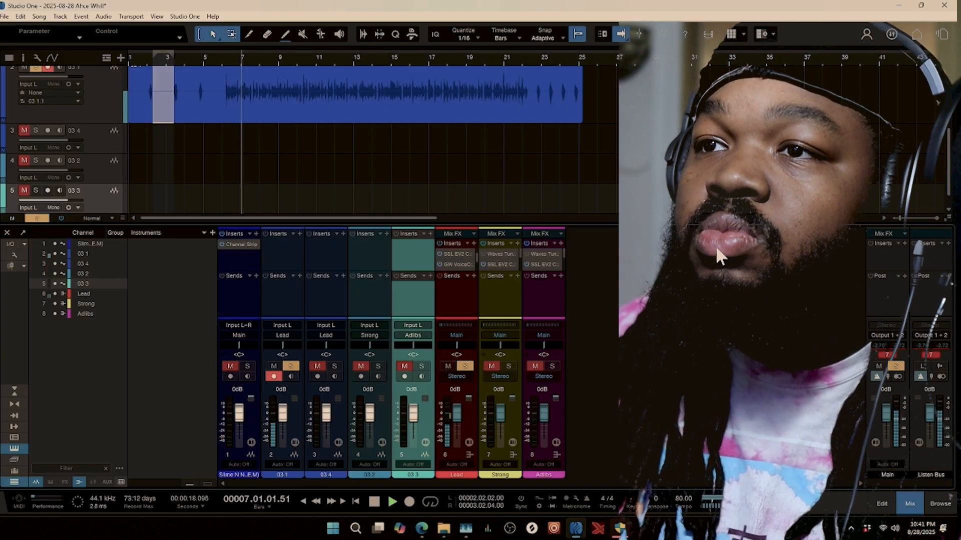
{"action": "key", "text": "space"}
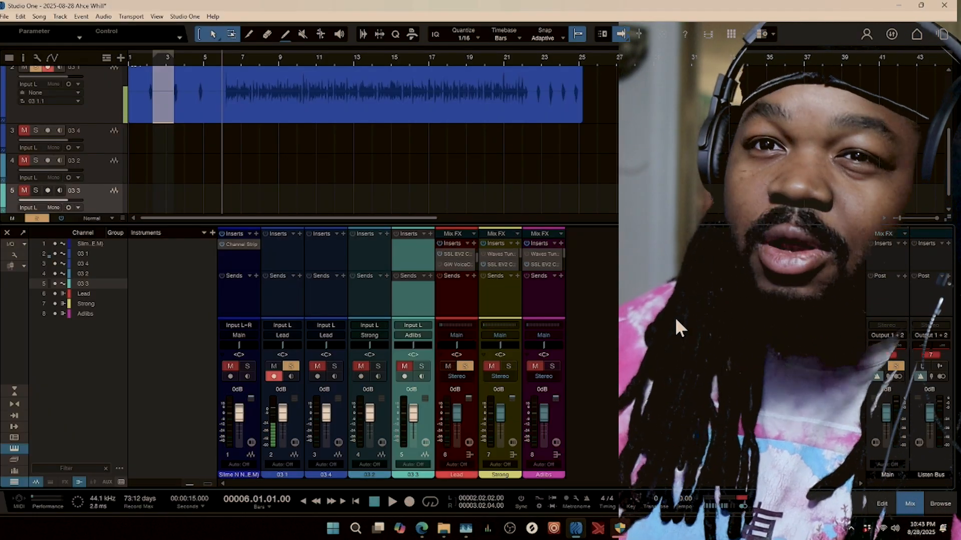
Compare the soloed vocal from bar 6 with the Lead bus GW VoiceCentric bypassed and with it enabled
{"action": "key", "text": "space"}
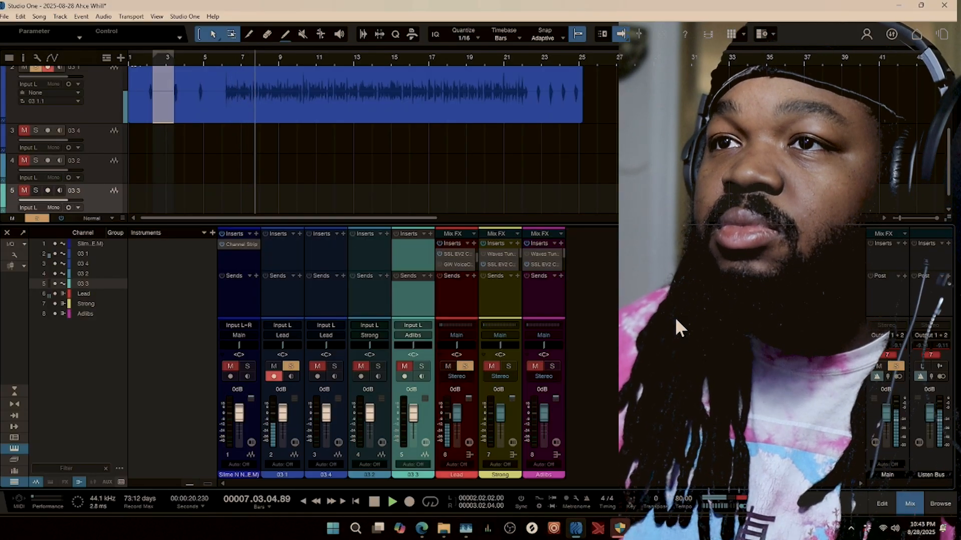
{"action": "key", "text": "space"}
{"action": "key", "text": "space"}
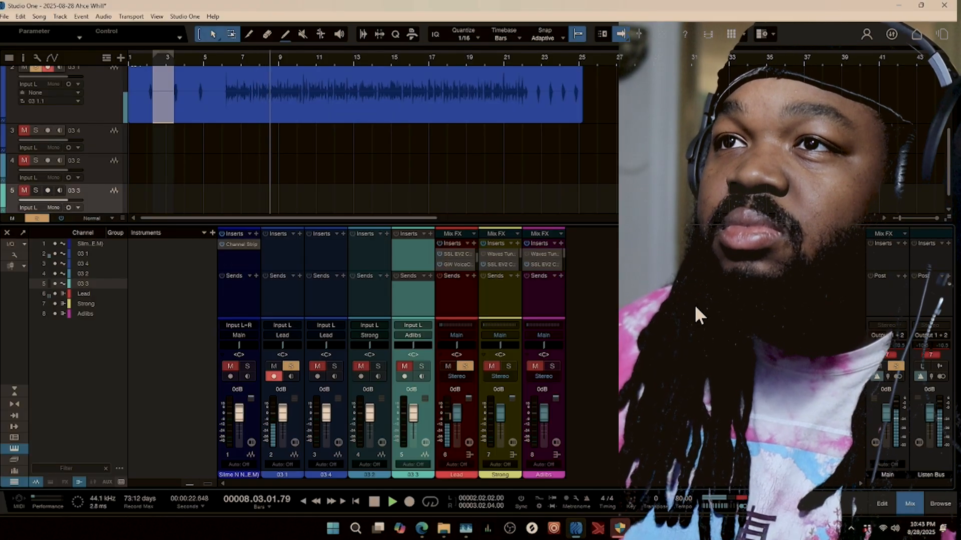
{"action": "key", "text": "space"}
Enable the Doubler in GW VoiceCentric on the Lead bus and play the soloed vocal from bar 6
{"action": "left_click", "coordinate": [450, 264]}
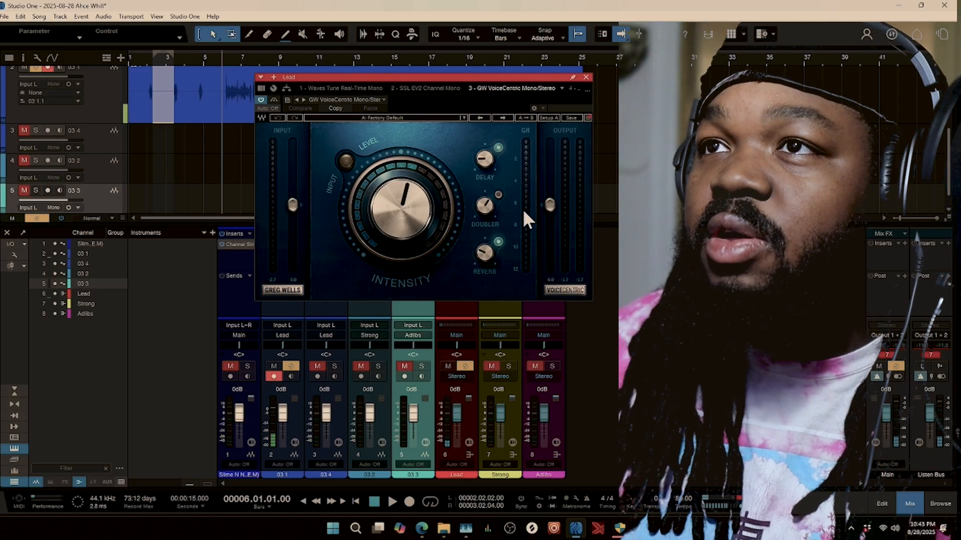
{"action": "left_click", "coordinate": [498, 195]}
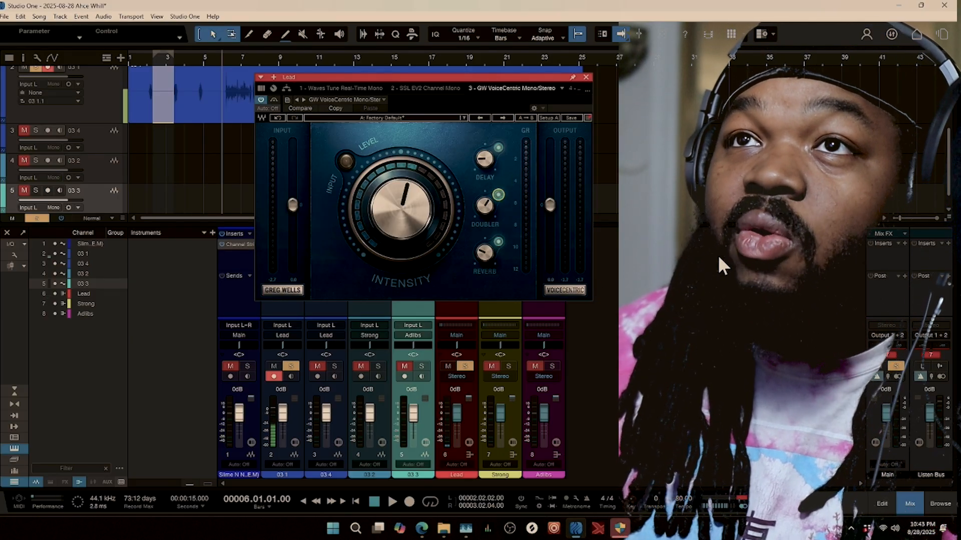
{"action": "key", "text": "space"}
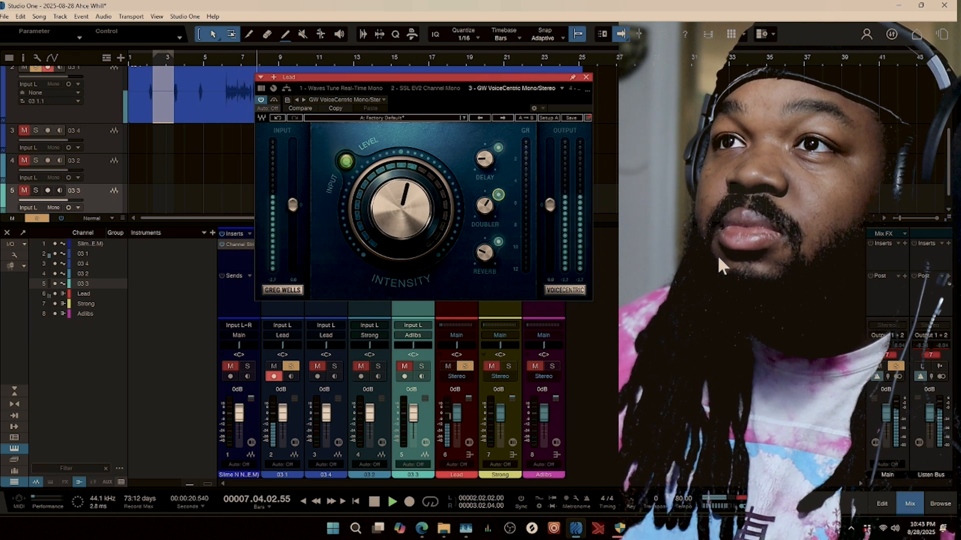
Close the GW VoiceCentric window and play the soloed vocal from bar 6
{"action": "key", "text": "space"}
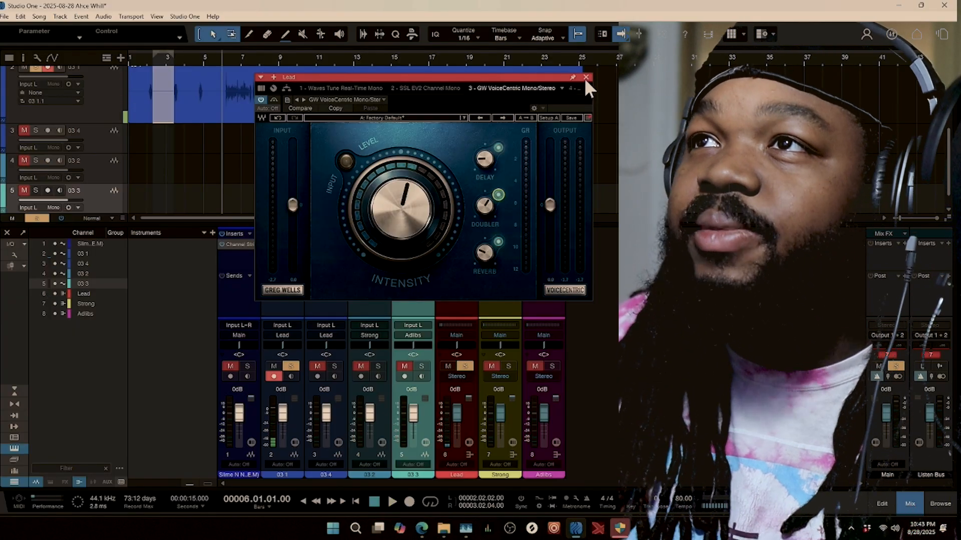
{"action": "left_click", "coordinate": [586, 78]}
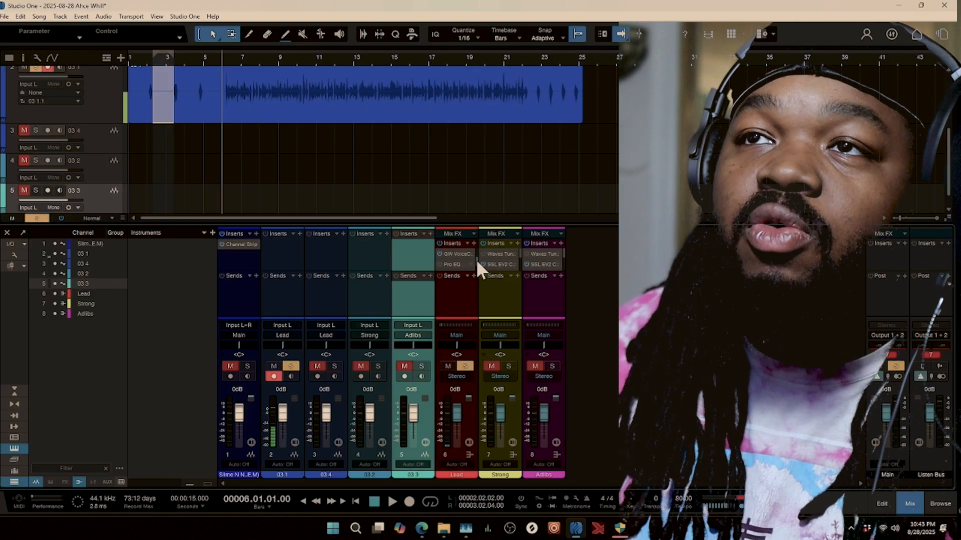
{"action": "key", "text": "space"}
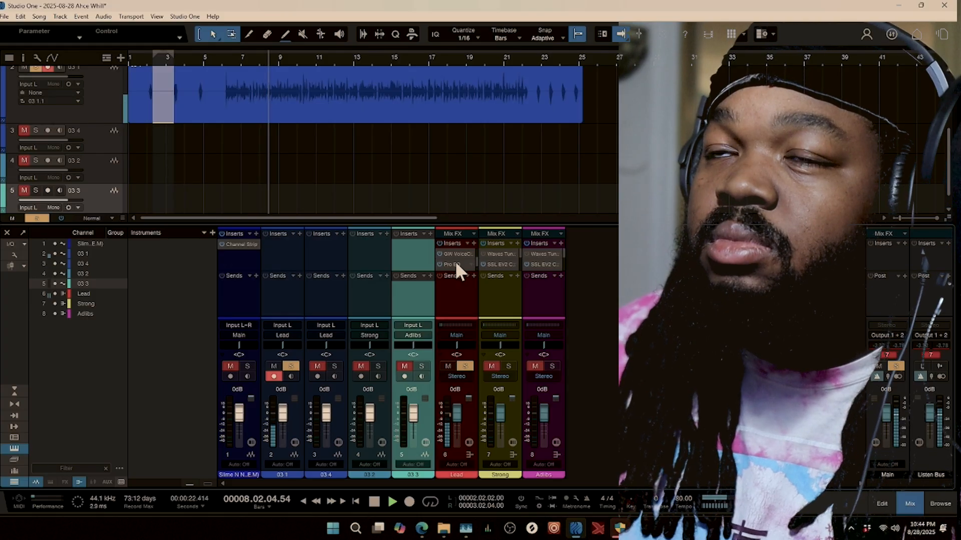
Examine the Pro EQ curve on the Lead bus and audition the soloed vocal from bar 6
{"action": "left_click", "coordinate": [454, 262]}
{"action": "key", "text": "space"}
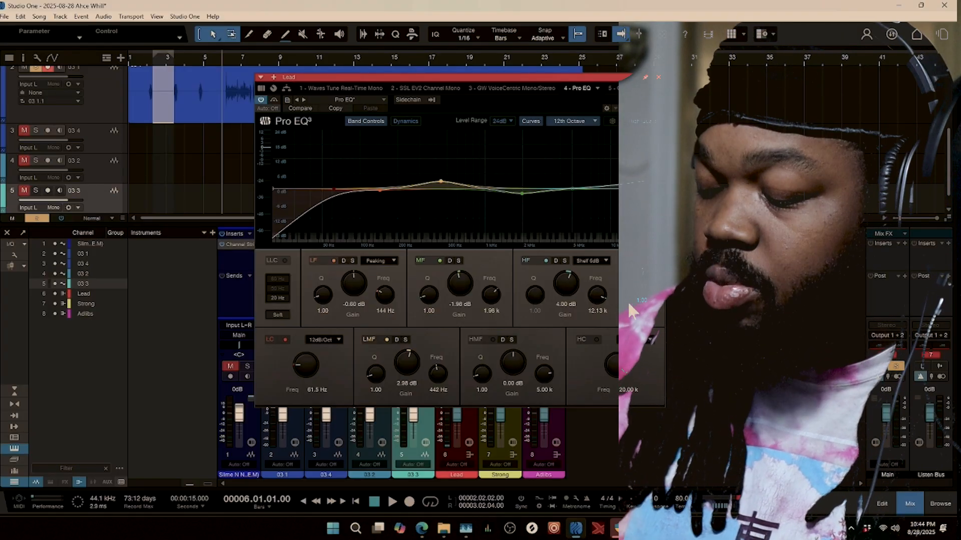
{"action": "left_click", "coordinate": [658, 79]}
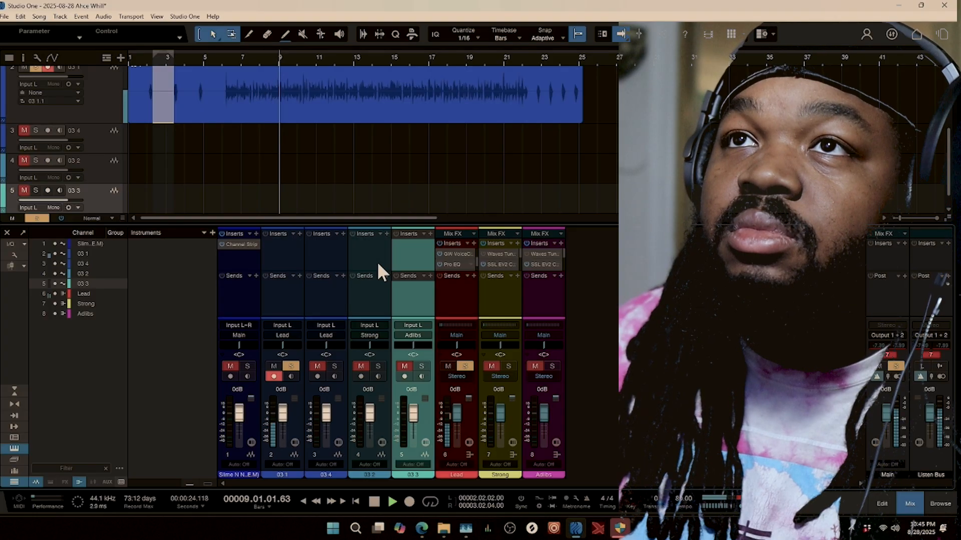
{"action": "key", "text": "space"}
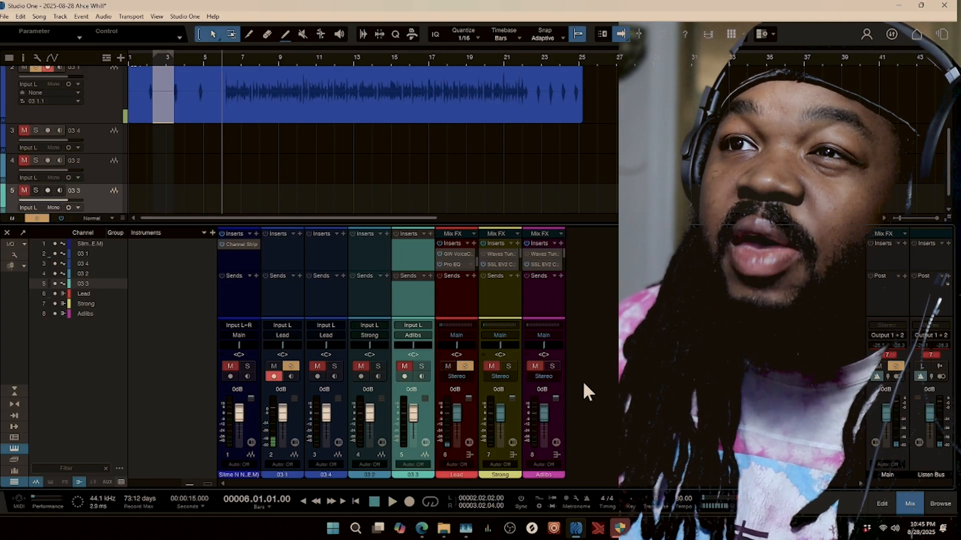
Unsolo the Lead bus and play the lead vocal together with the beat from bar 6
{"action": "left_click", "coordinate": [465, 366]}
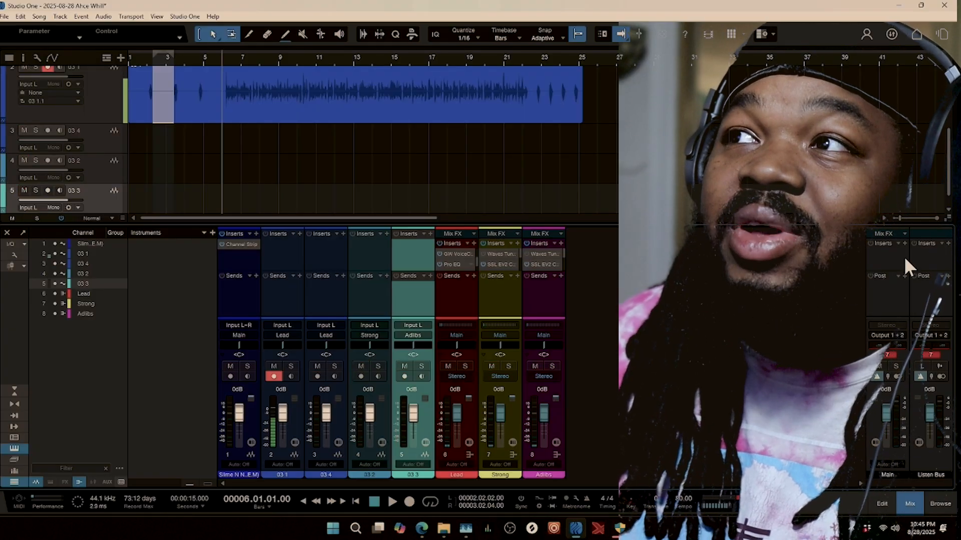
{"action": "left_click_drag", "start_coordinate": [951, 190], "coordinate": [951, 150]}
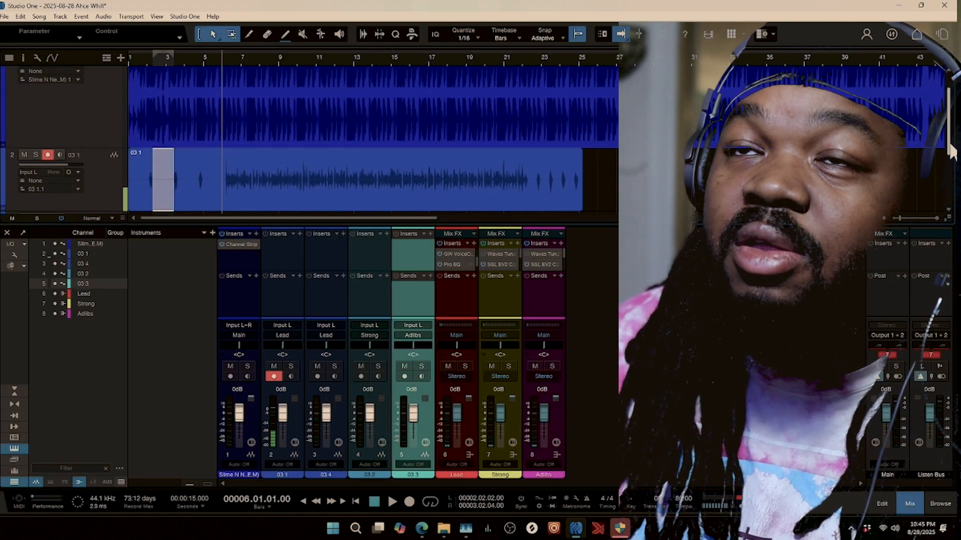
{"action": "left_click_drag", "start_coordinate": [951, 150], "coordinate": [952, 155]}
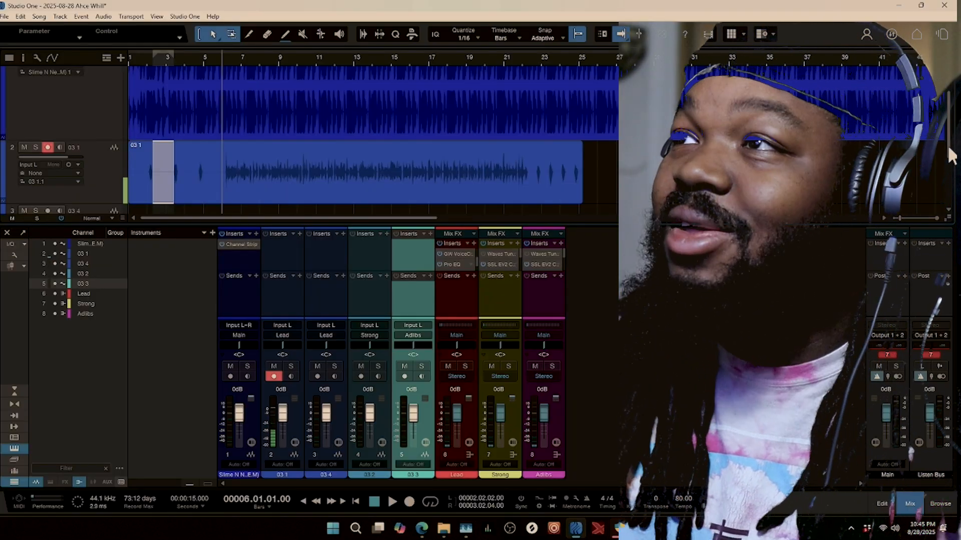
{"action": "left_click_drag", "start_coordinate": [948, 135], "coordinate": [946, 140]}
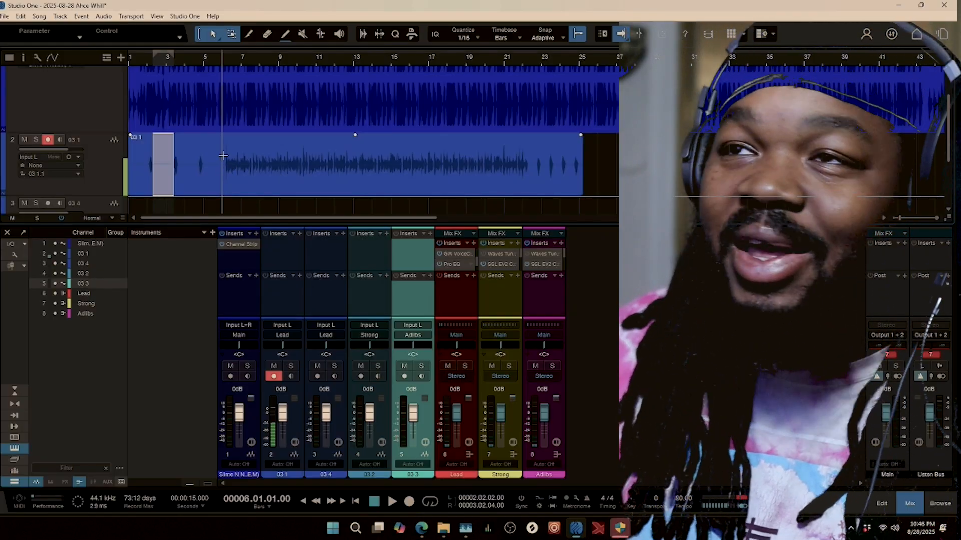
{"action": "key", "text": "space"}
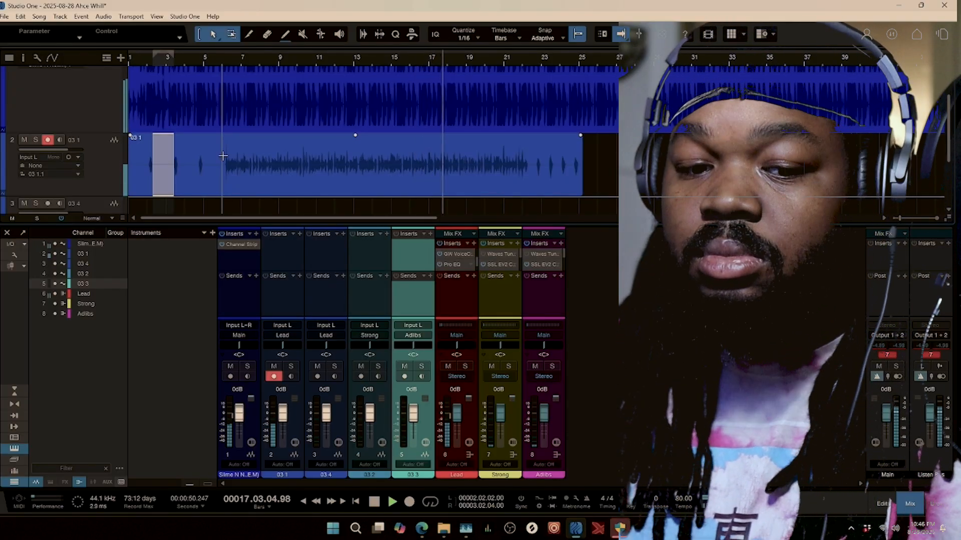
{"action": "key", "text": "space"}
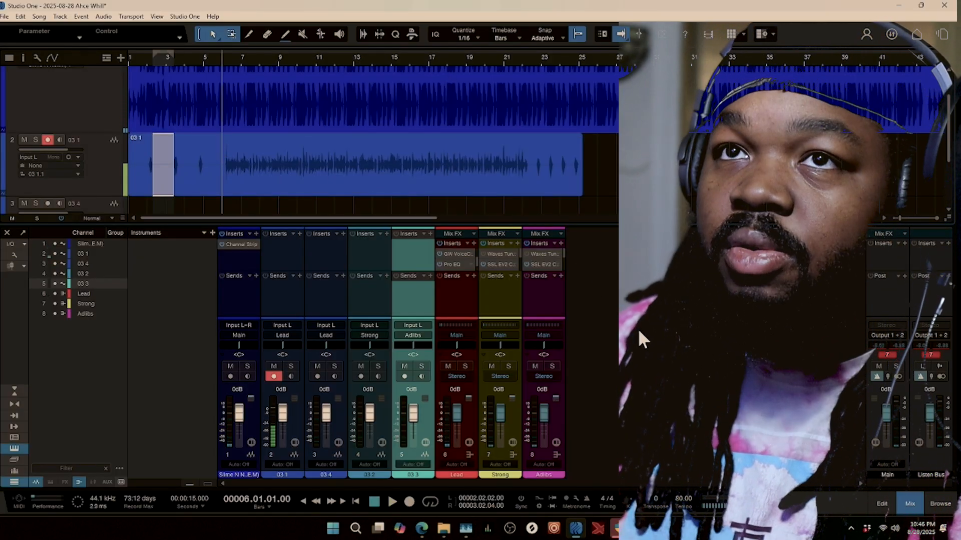
Disarm lead vocal track 03 1, clear the range selection, and arm track 03 2 for recording
{"action": "key", "text": "F3"}
{"action": "left_click", "coordinate": [47, 182]}
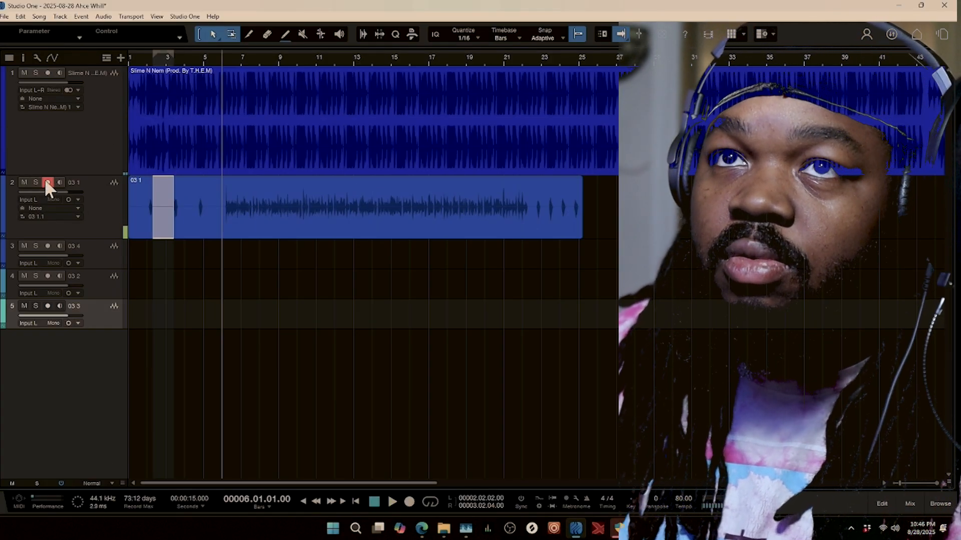
{"action": "left_click", "coordinate": [208, 253]}
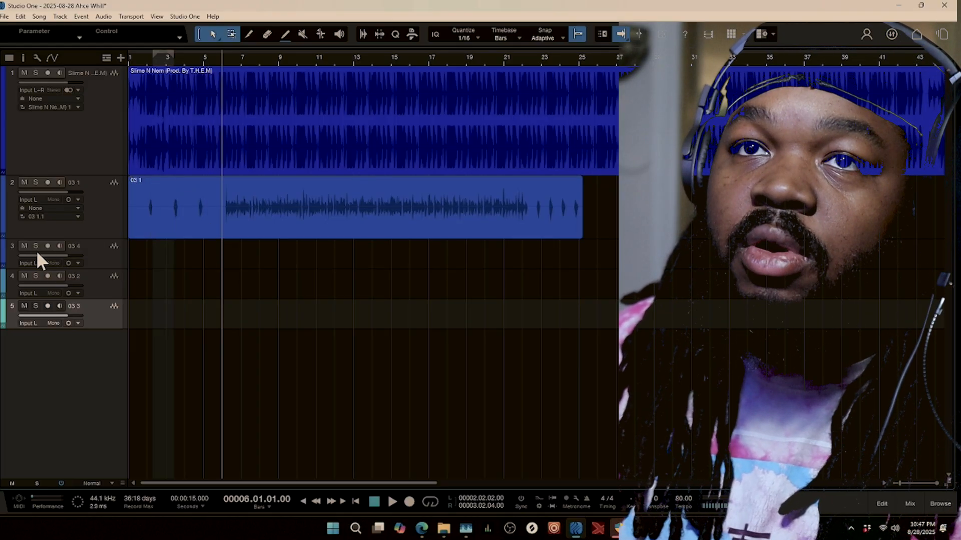
{"action": "left_click", "coordinate": [47, 276]}
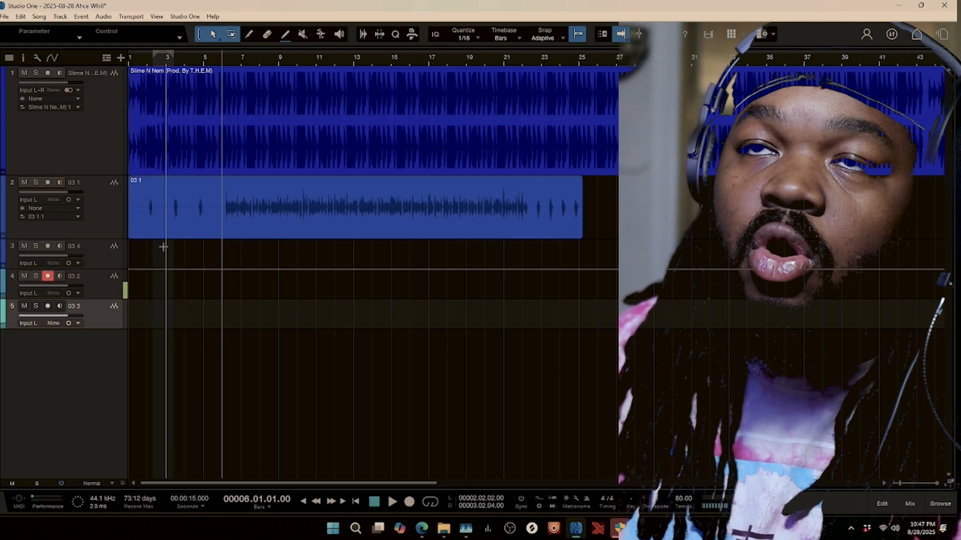
Record a vocal take on track 03 2 from bar 5 to about bar 22
{"action": "left_click", "coordinate": [203, 57]}
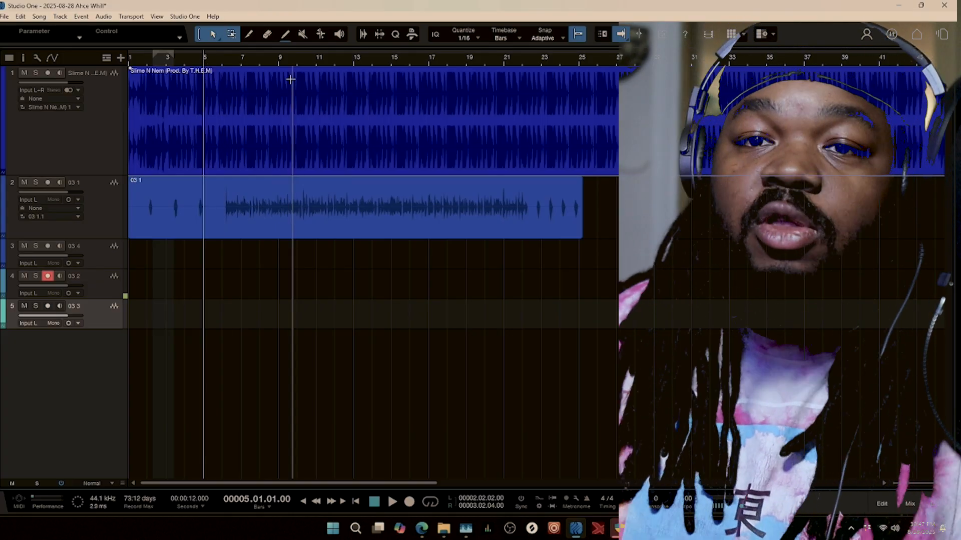
{"action": "key", "text": "KP_Multiply"}
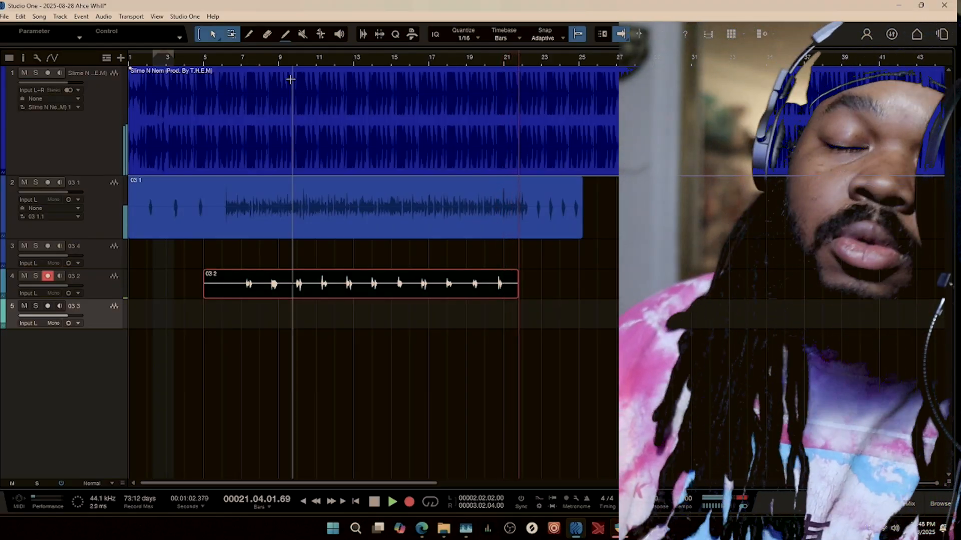
{"action": "key", "text": "space"}
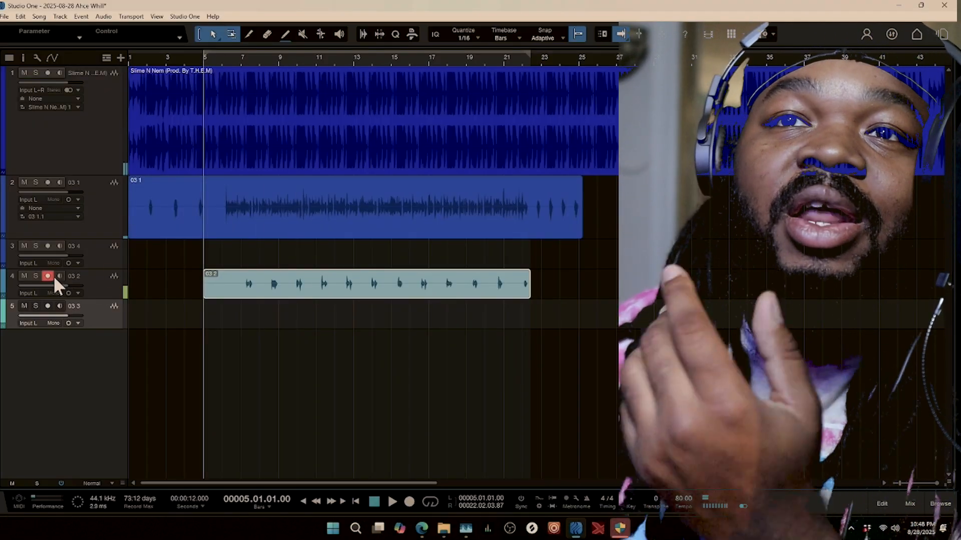
Disarm track 03 2 and play the lead and new take briefly with the beat from bar 6
{"action": "left_click", "coordinate": [48, 277]}
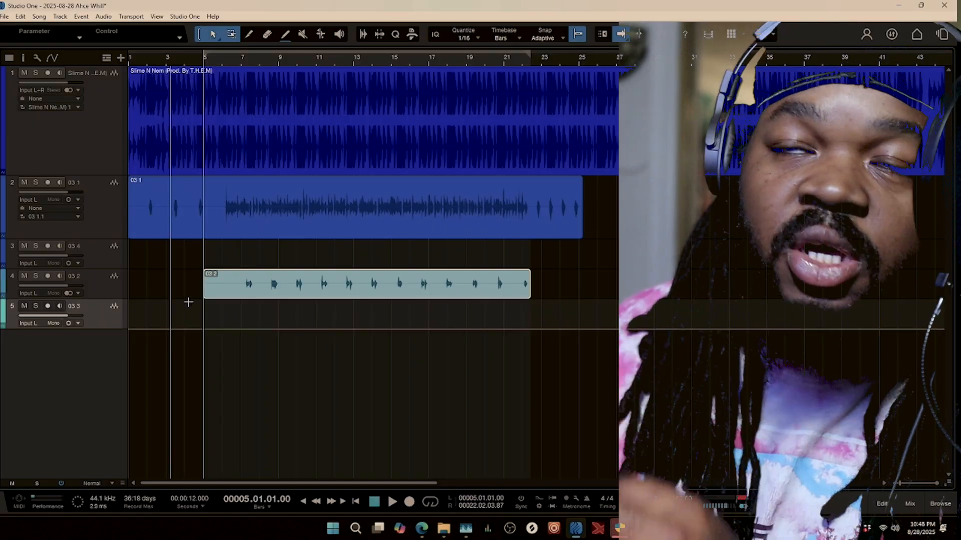
{"action": "left_click", "coordinate": [227, 59]}
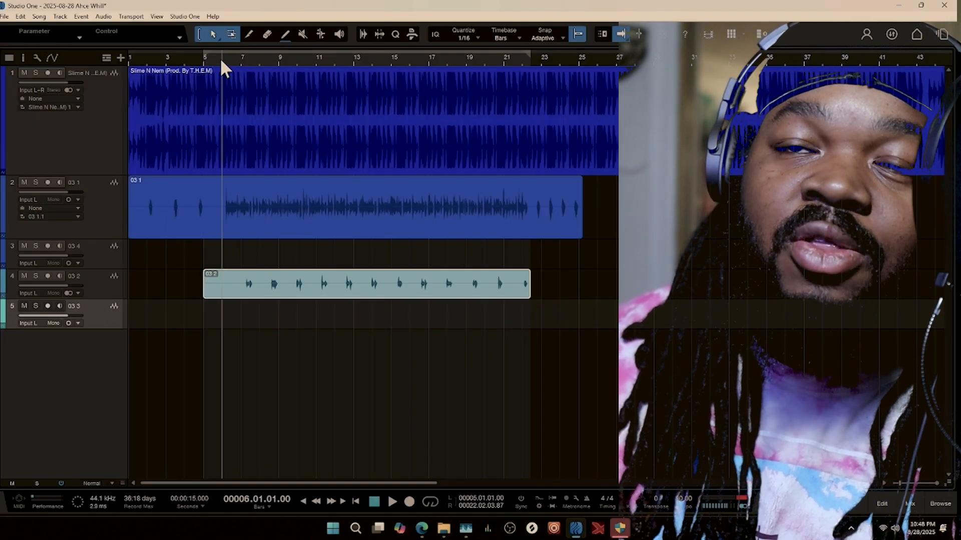
{"action": "key", "text": "space"}
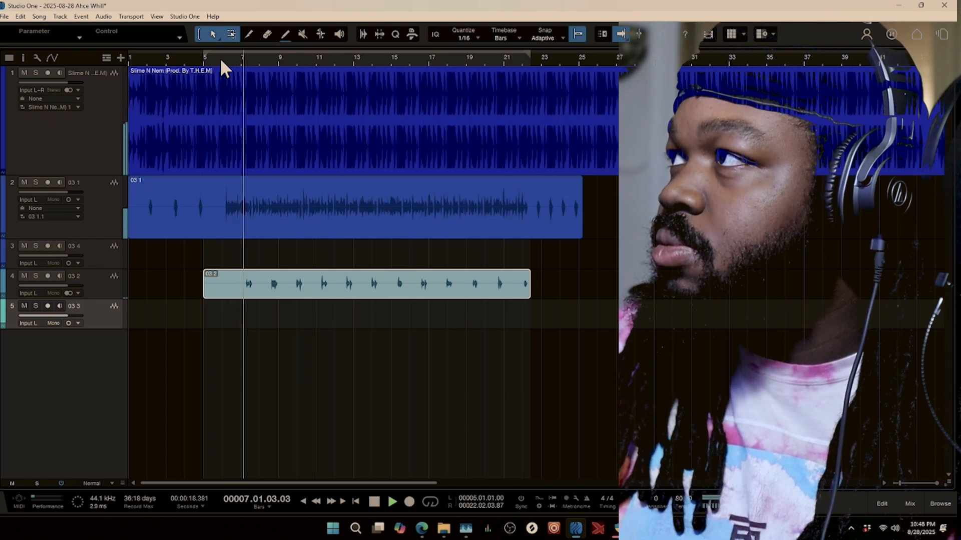
{"action": "key", "text": "space"}
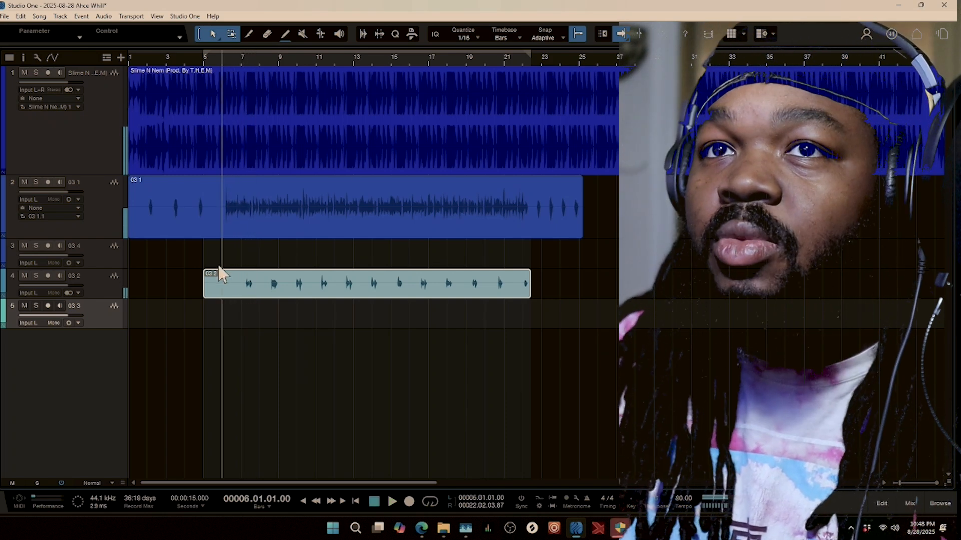
Adjust the output gain of the Pro EQ on the Strong bus and close its window
{"action": "key", "text": "F3"}
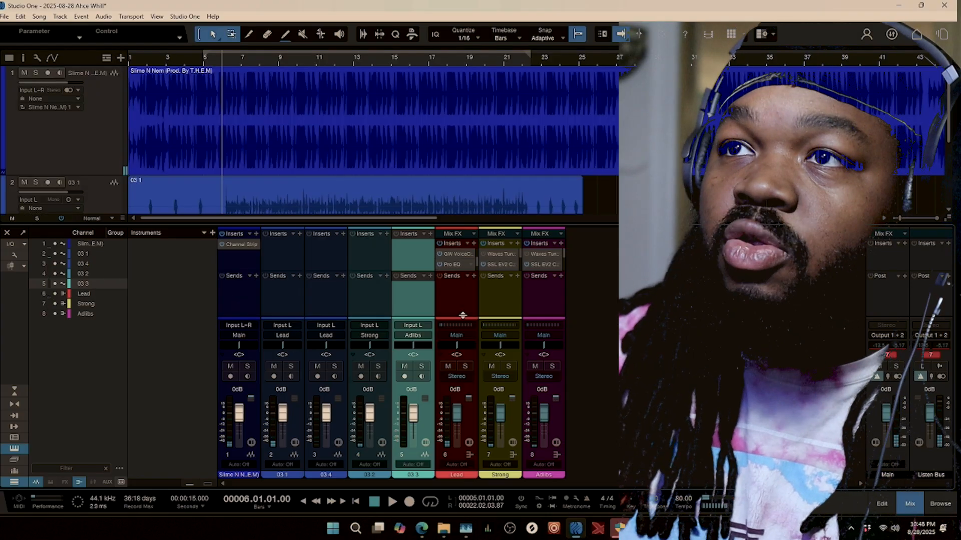
{"action": "scroll", "coordinate": [520, 254], "scroll_direction": "down", "scroll_amount": 1}
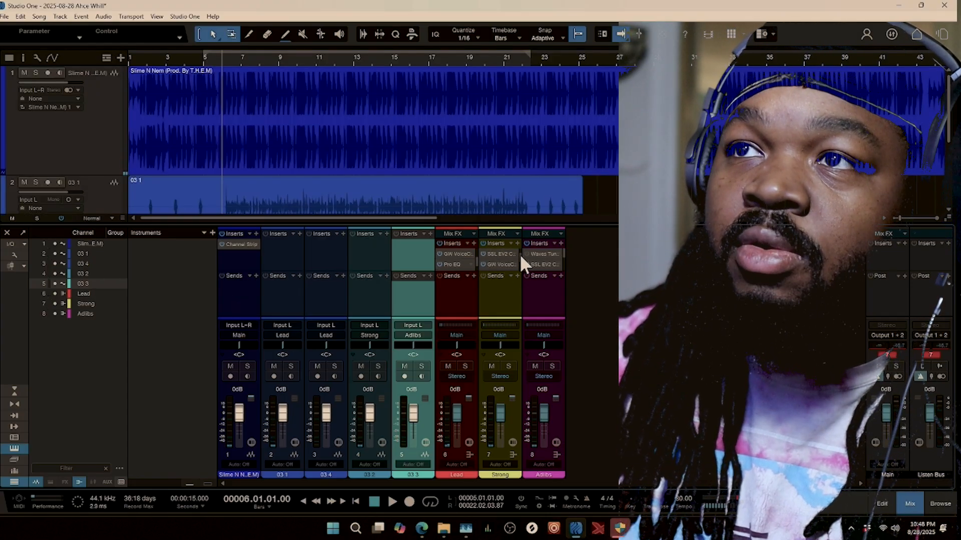
{"action": "double_click", "coordinate": [493, 263]}
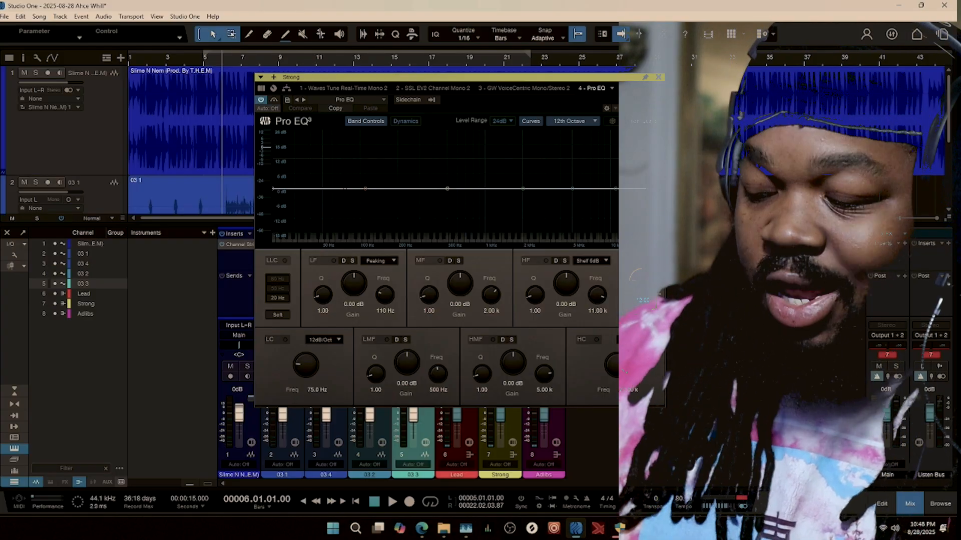
{"action": "left_click_drag", "start_coordinate": [636, 286], "coordinate": [635, 282]}
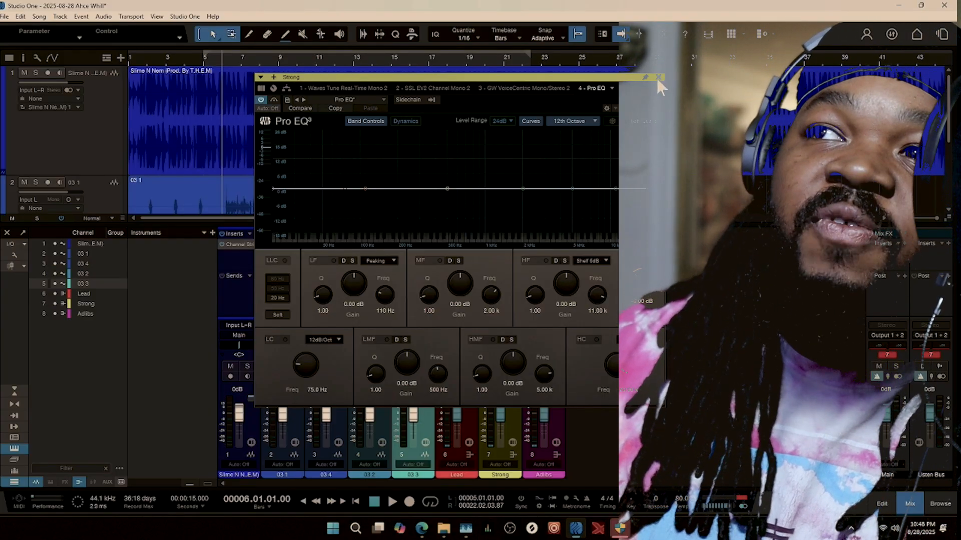
{"action": "left_click", "coordinate": [659, 78]}
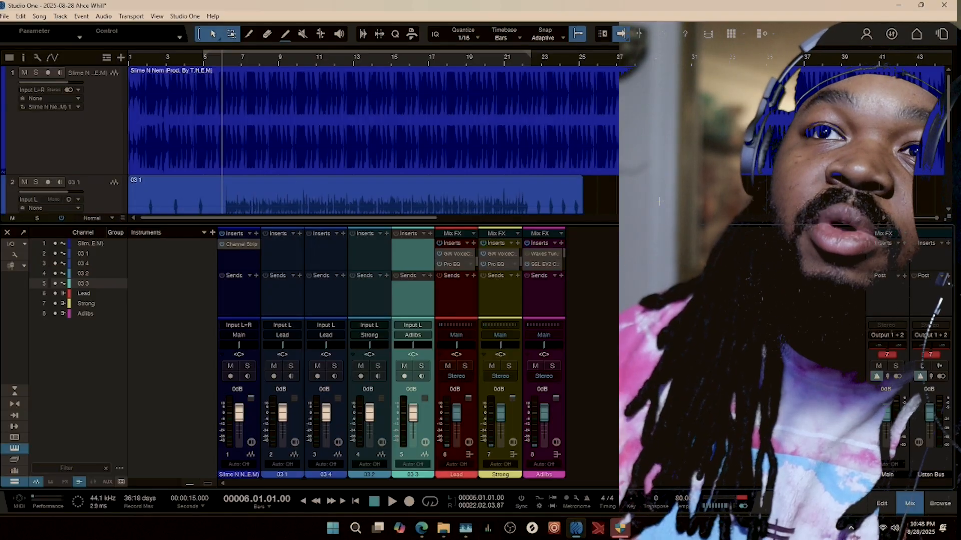
Play the mix from bar 6 to check the Strong vocals, and arm track 03 3 for recording
{"action": "key", "text": "space"}
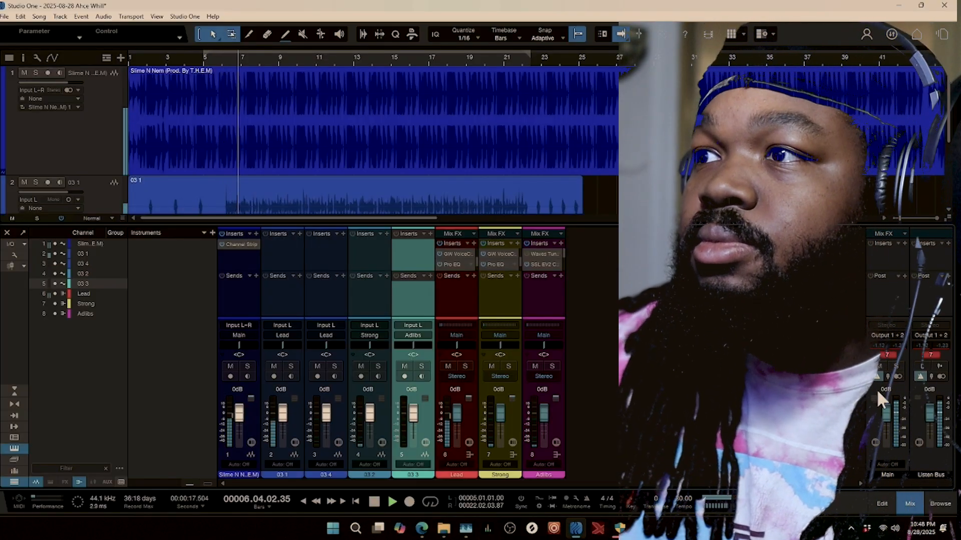
{"action": "left_click", "coordinate": [911, 502]}
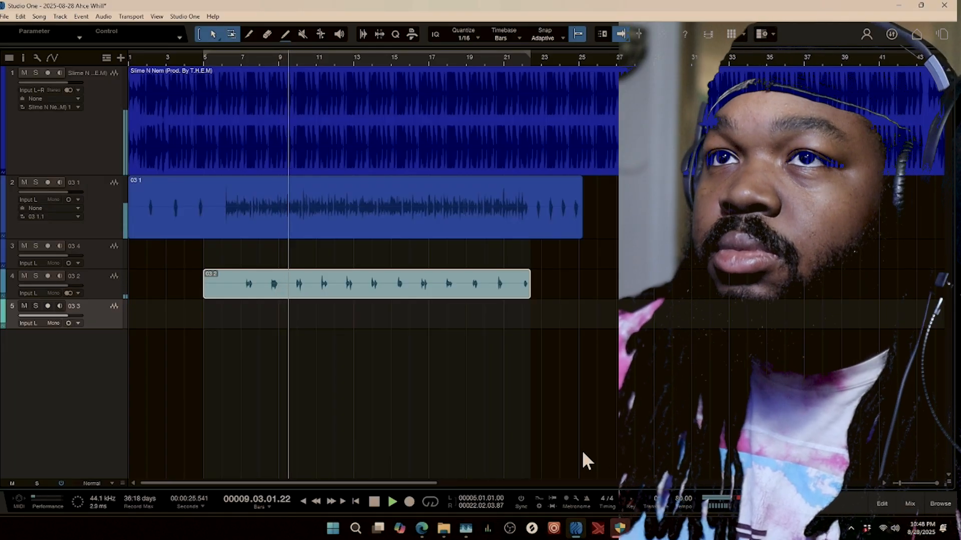
{"action": "key", "text": "space"}
{"action": "left_click", "coordinate": [48, 306]}
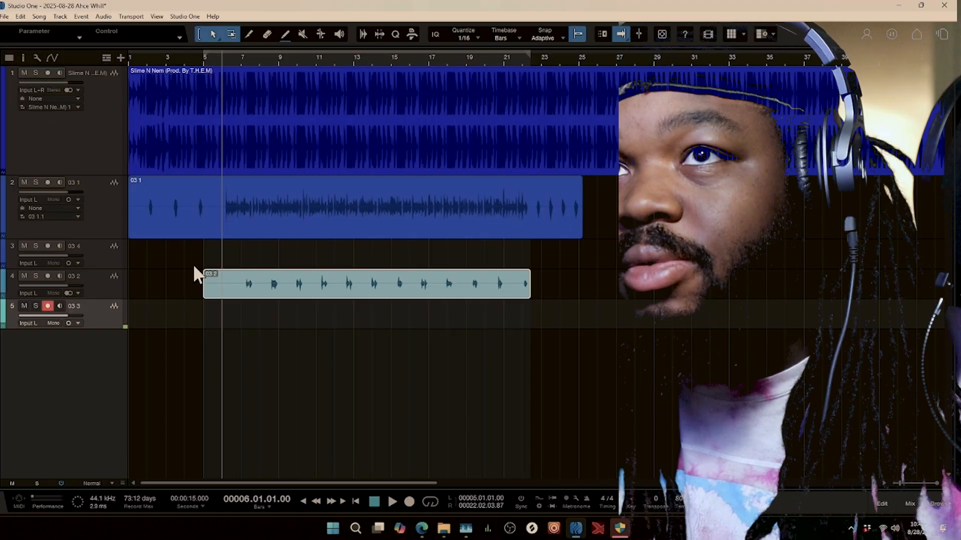
{"action": "key", "text": "KP_Multiply"}
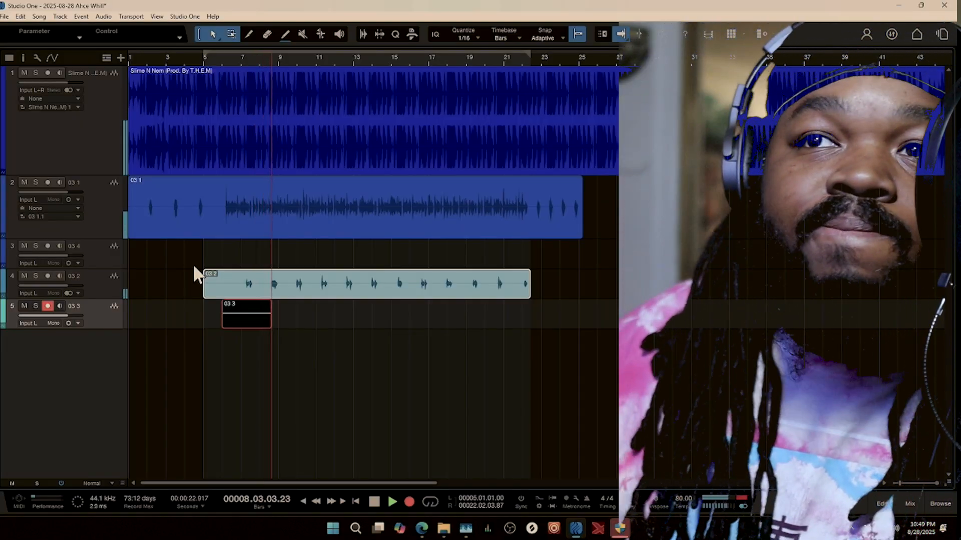
{"action": "key", "text": "space"}
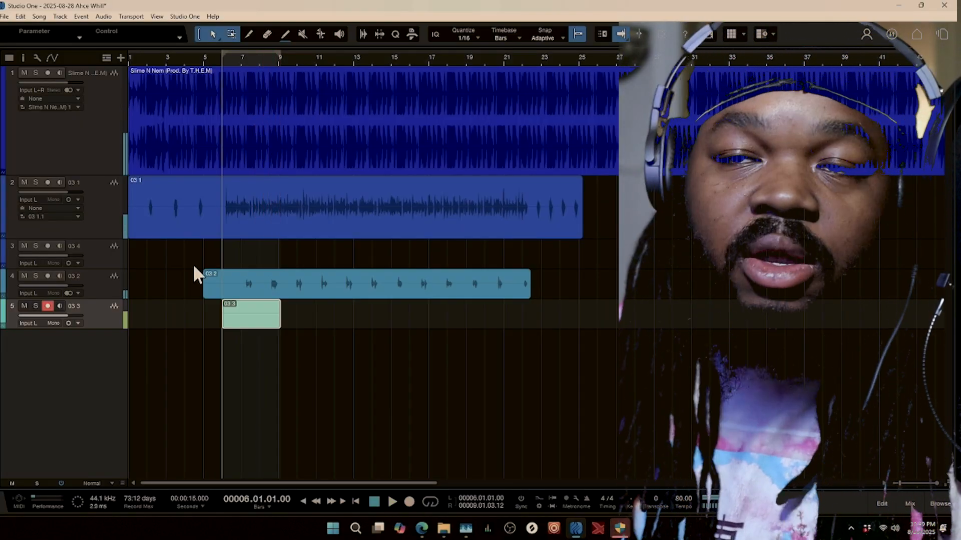
{"action": "key", "text": "ctrl+z"}
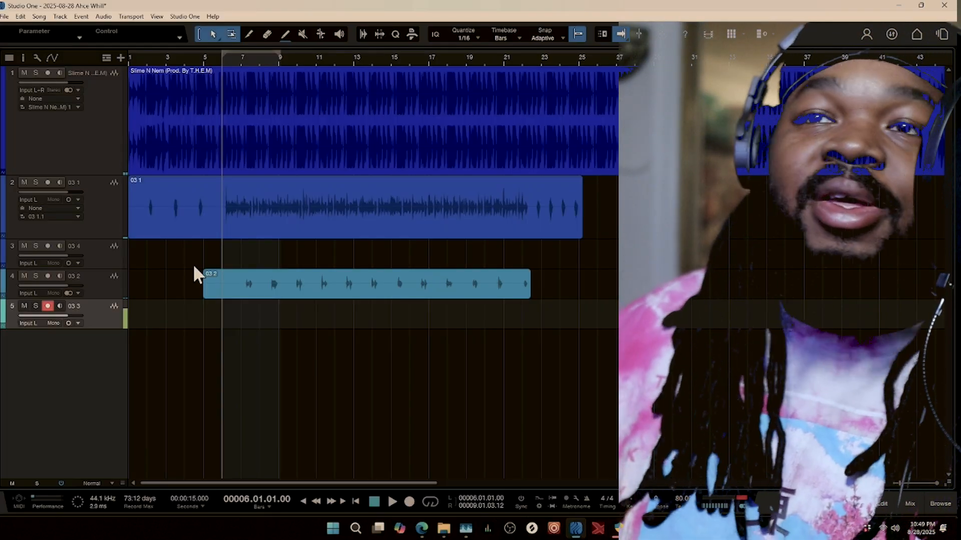
Record an ad-lib take on track 03 3 from bar 6 to about bar 17
{"action": "key", "text": "KP_Multiply"}
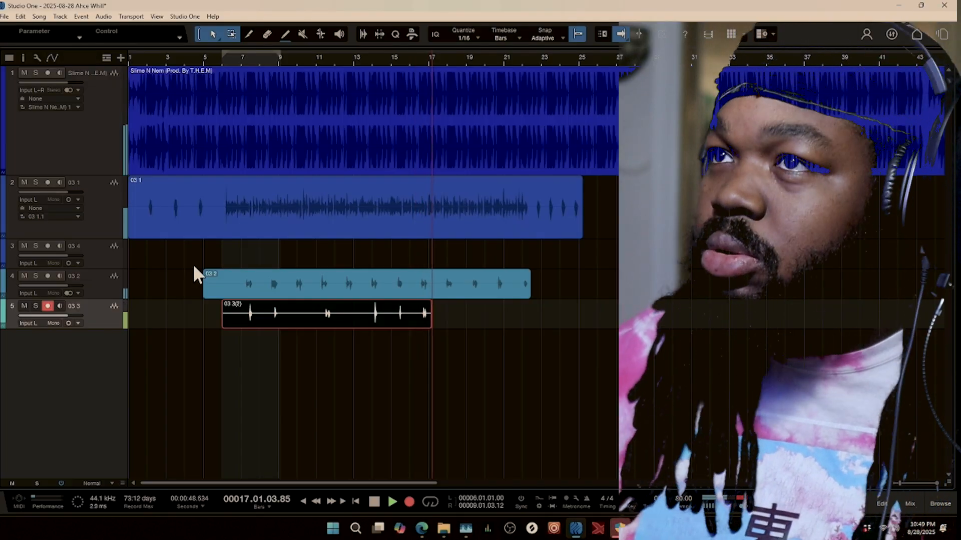
{"action": "key", "text": "space"}
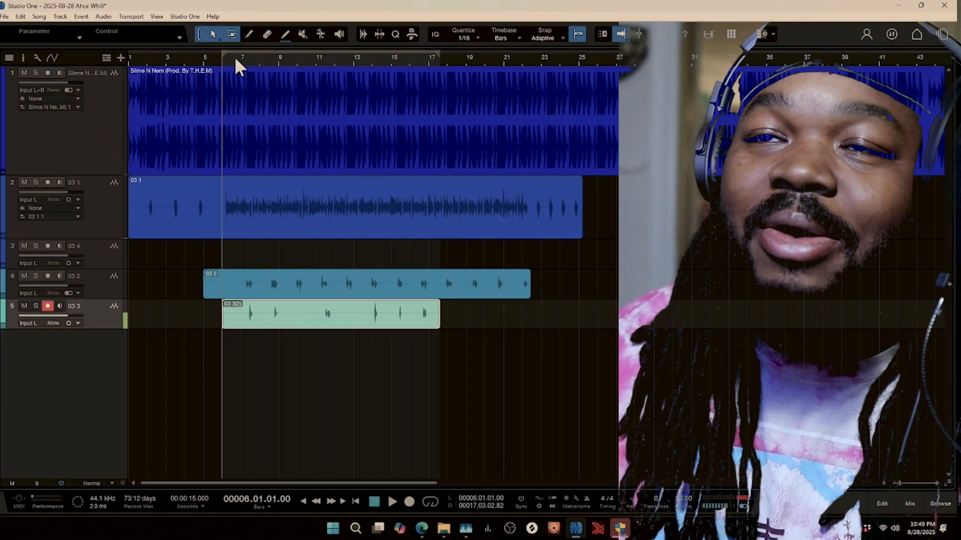
Return the playhead to bar 6 and play the mix with the new ad-lib take
{"action": "left_click", "coordinate": [235, 57]}
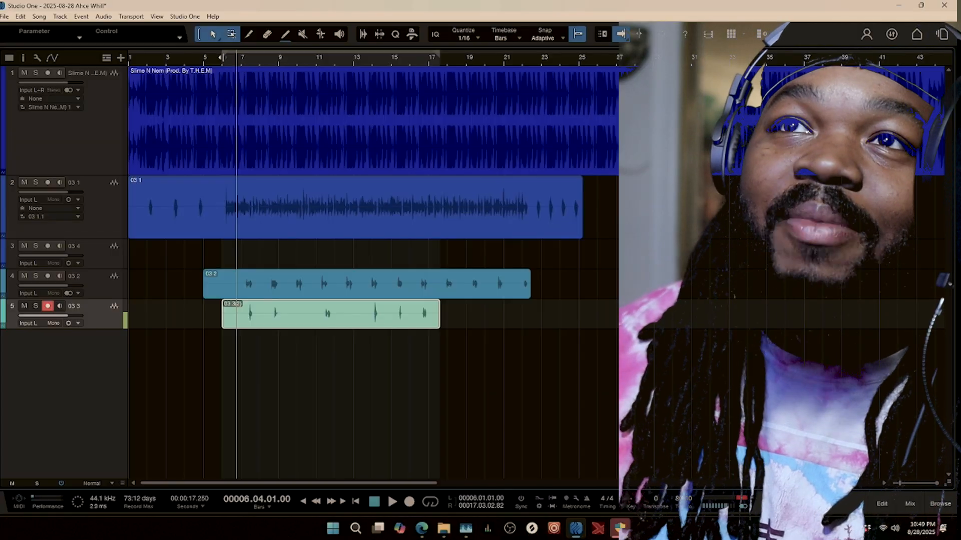
{"action": "left_click", "coordinate": [221, 56]}
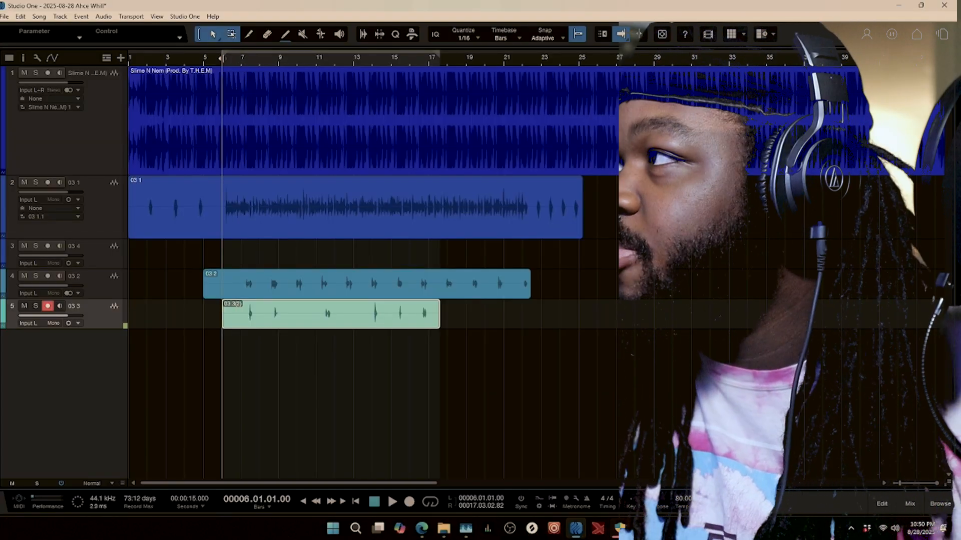
{"action": "key", "text": "space"}
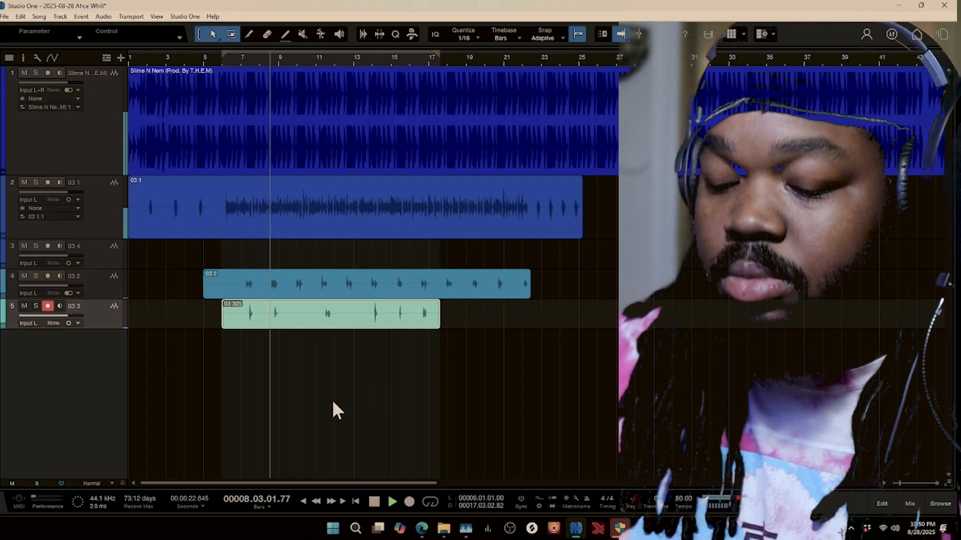
Inspect the Pro EQ on the Adlibs bus during playback, and close its window and the mixer before stopping
{"action": "key", "text": "F3"}
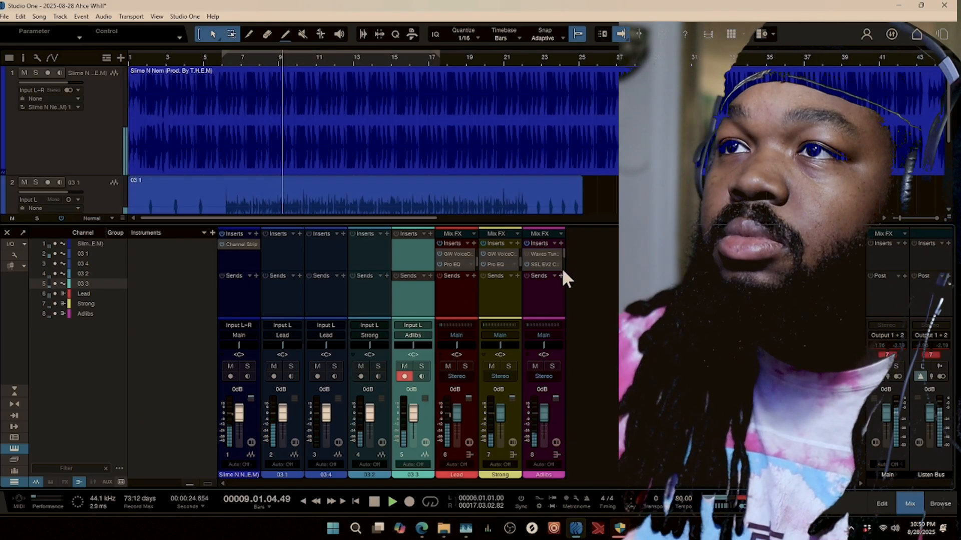
{"action": "scroll", "coordinate": [562, 253], "scroll_direction": "up", "scroll_amount": 2}
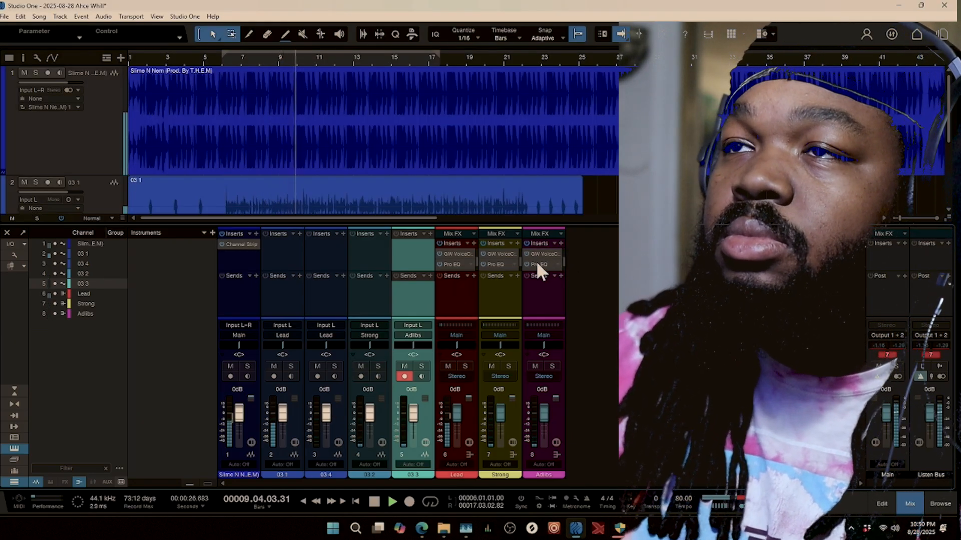
{"action": "left_click", "coordinate": [537, 264]}
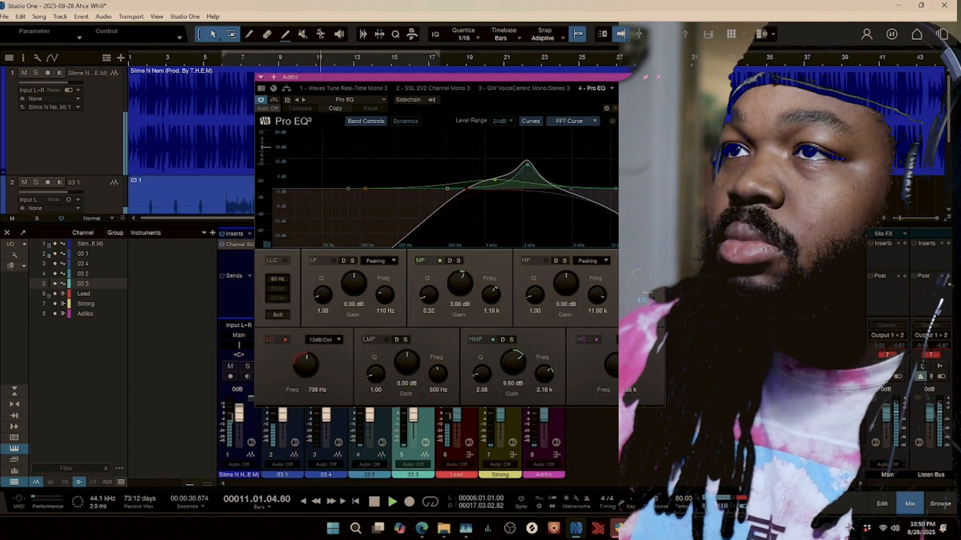
{"action": "left_click", "coordinate": [659, 77]}
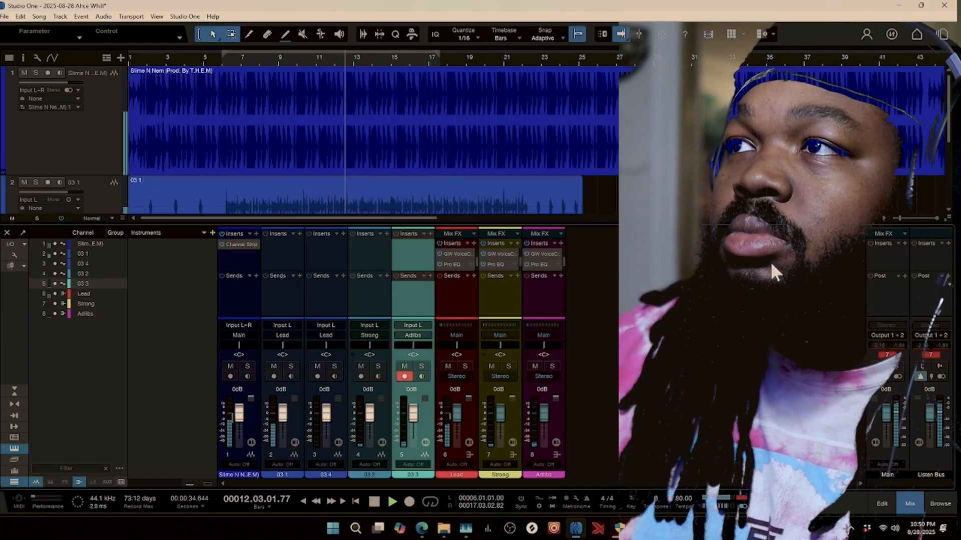
{"action": "left_click", "coordinate": [908, 502]}
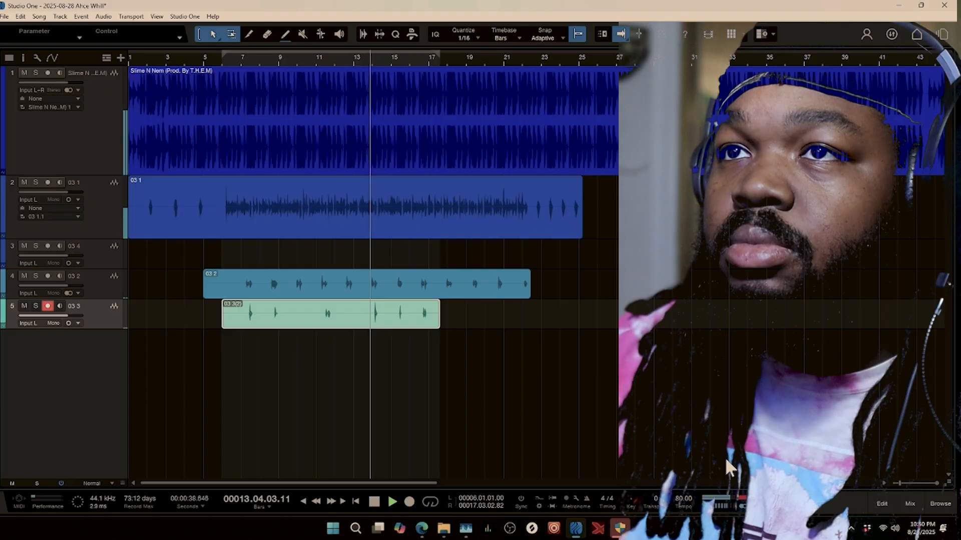
{"action": "key", "text": "space"}
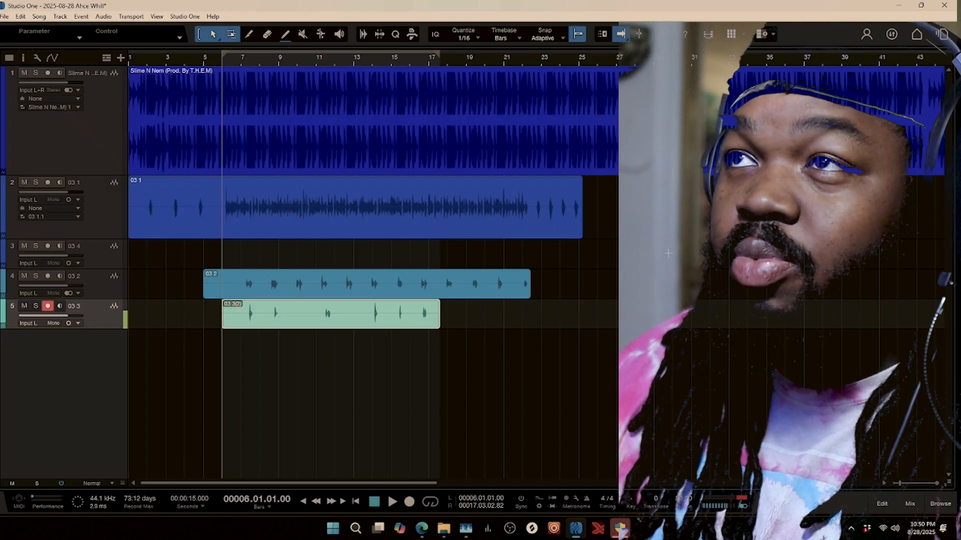
Select Focusrite USB as the audio device in the Audio Setup options and confirm
{"action": "left_click", "coordinate": [917, 37]}
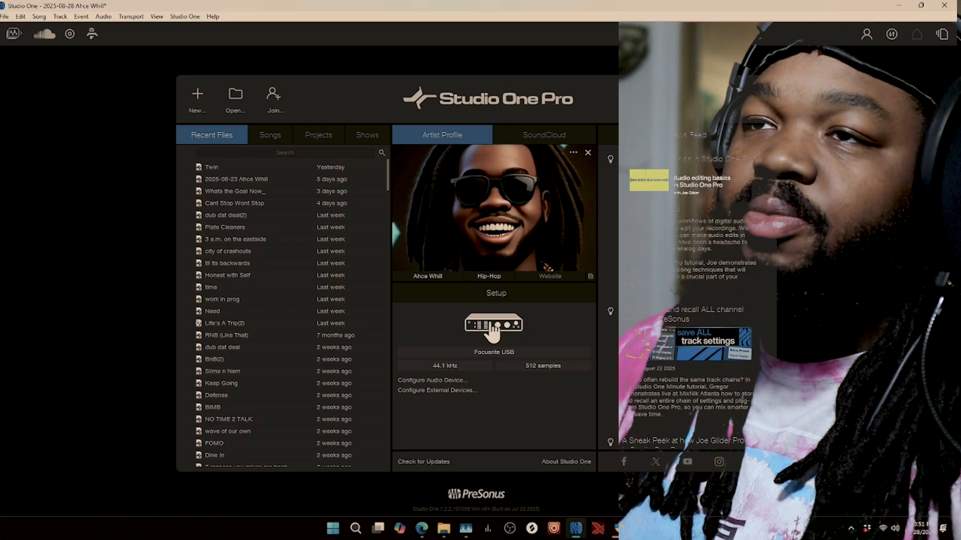
{"action": "left_click", "coordinate": [492, 325]}
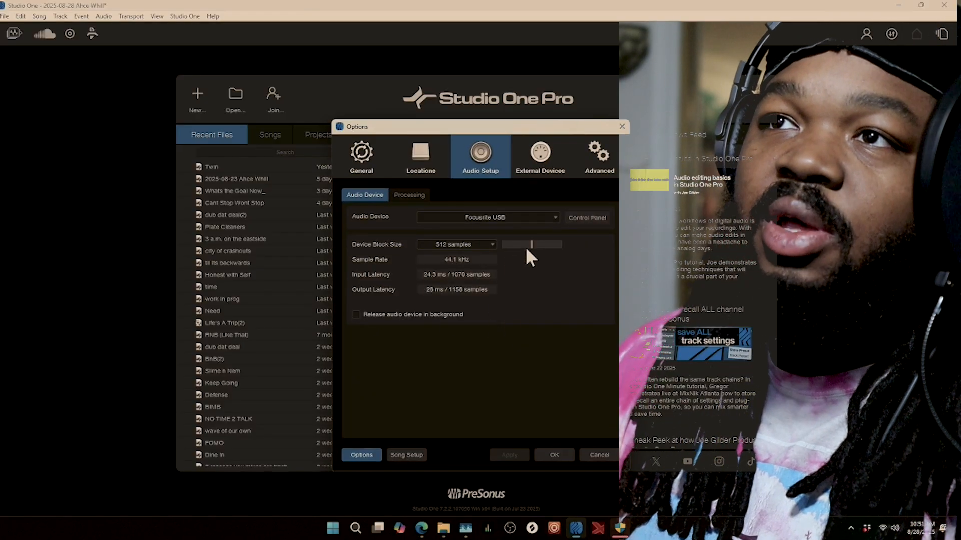
{"action": "left_click", "coordinate": [499, 219]}
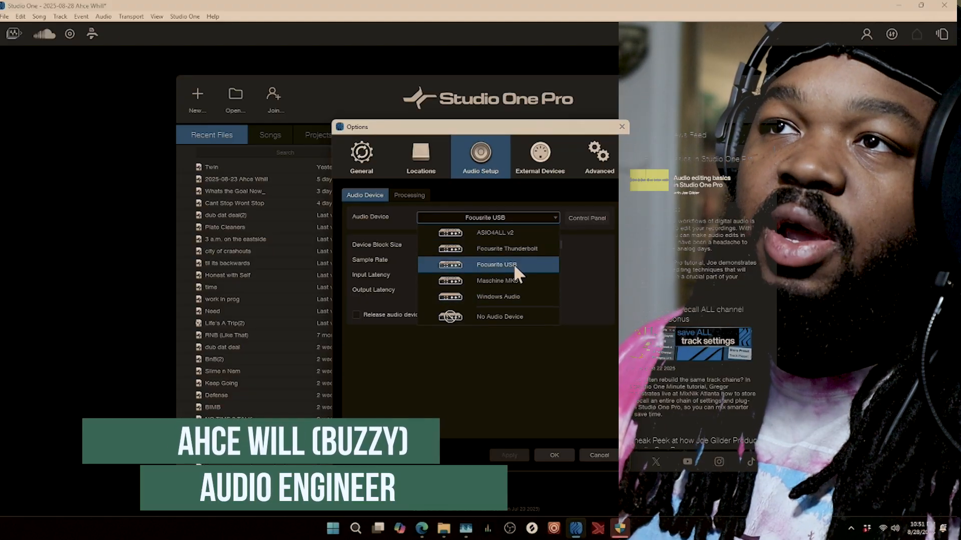
{"action": "left_click", "coordinate": [509, 263]}
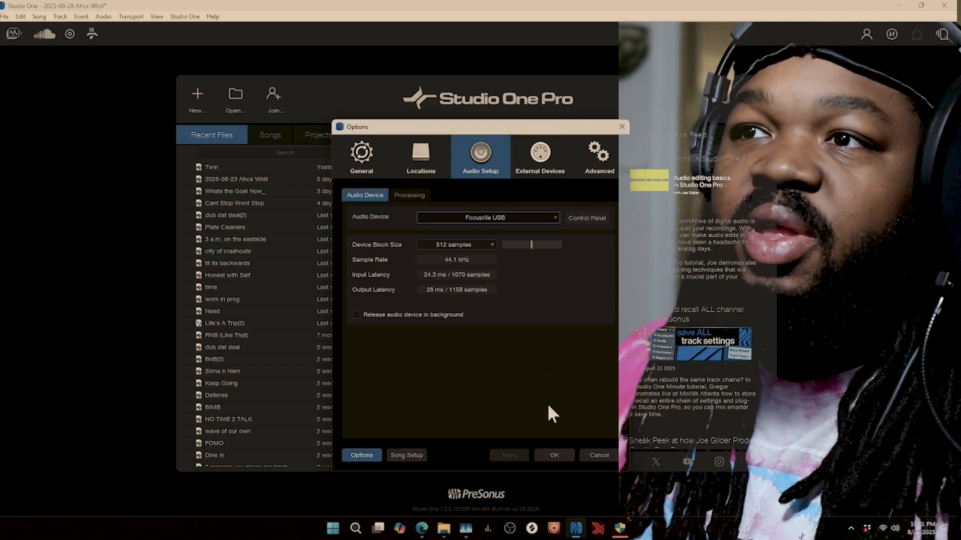
{"action": "left_click", "coordinate": [569, 456]}
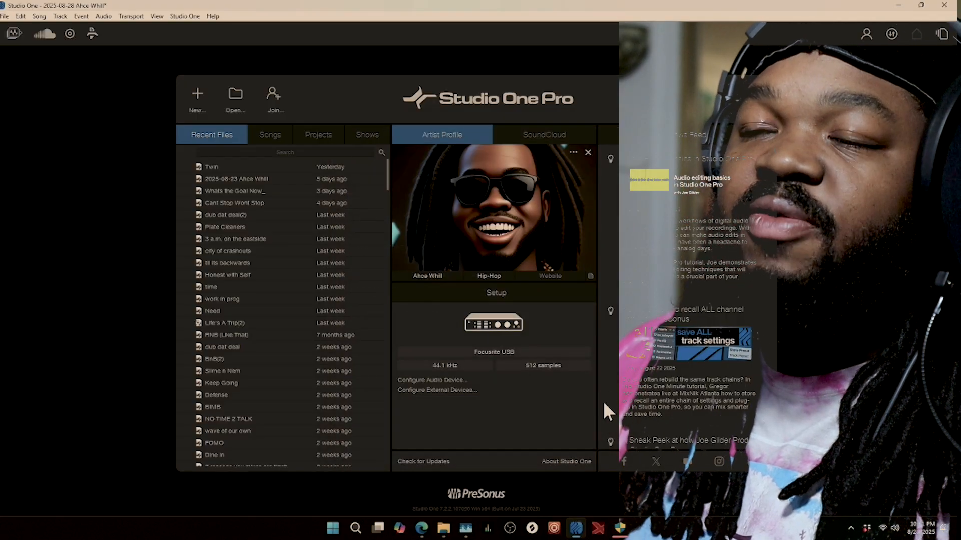
Switch to Focusrite Control and review the outputs listed in its output routing, from the monitor outputs to the loopback
{"action": "left_click", "coordinate": [488, 529]}
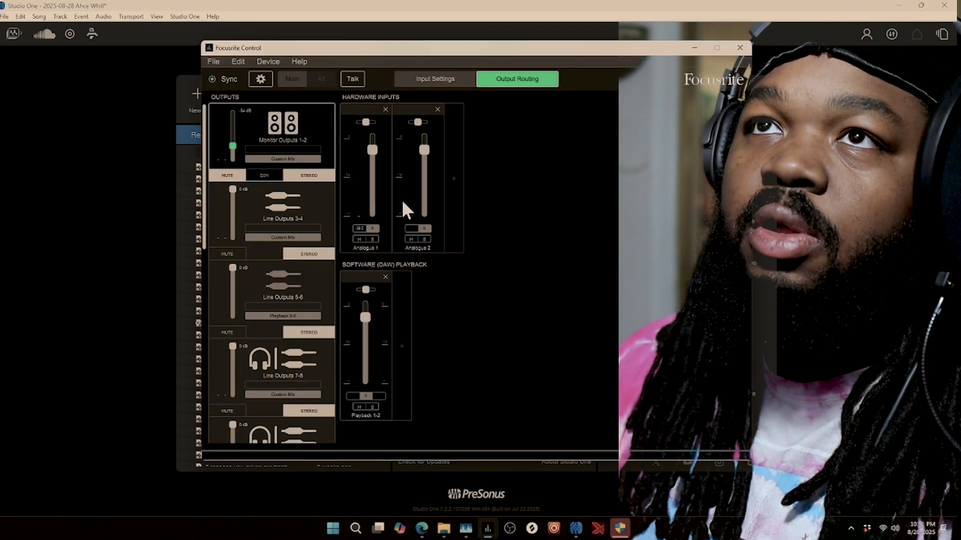
{"action": "left_click_drag", "start_coordinate": [375, 45], "coordinate": [371, 25]}
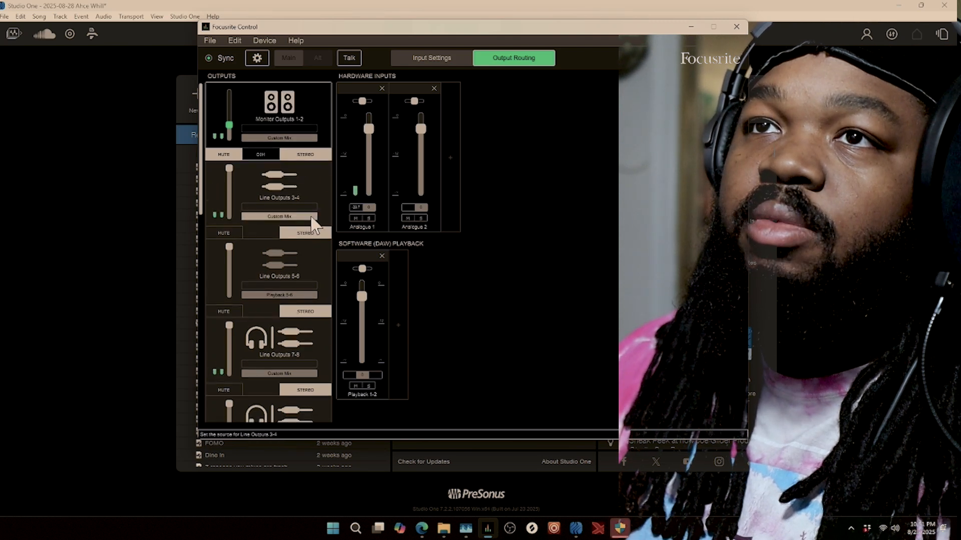
{"action": "scroll", "coordinate": [282, 194], "scroll_direction": "down", "scroll_amount": 1}
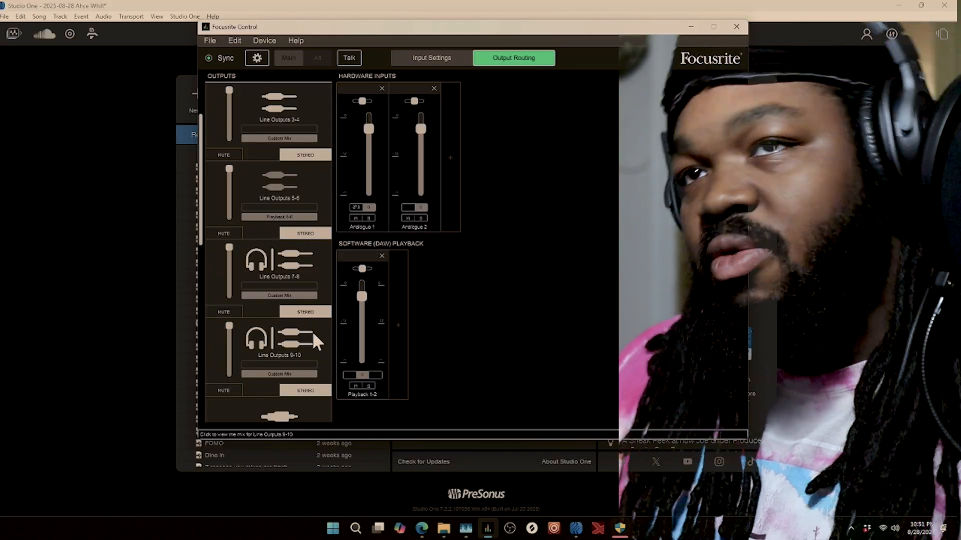
{"action": "scroll", "coordinate": [295, 333], "scroll_direction": "down", "scroll_amount": 1}
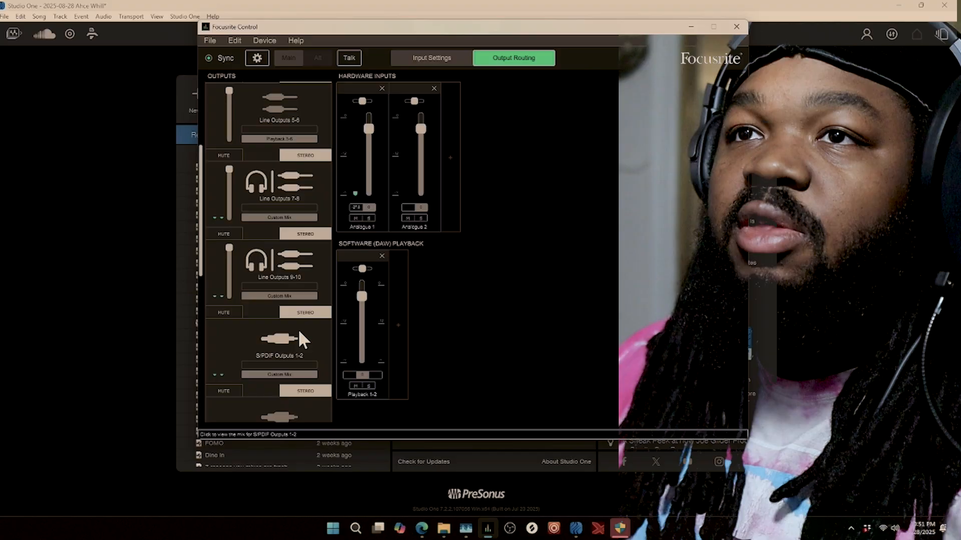
{"action": "scroll", "coordinate": [298, 332], "scroll_direction": "down", "scroll_amount": 5}
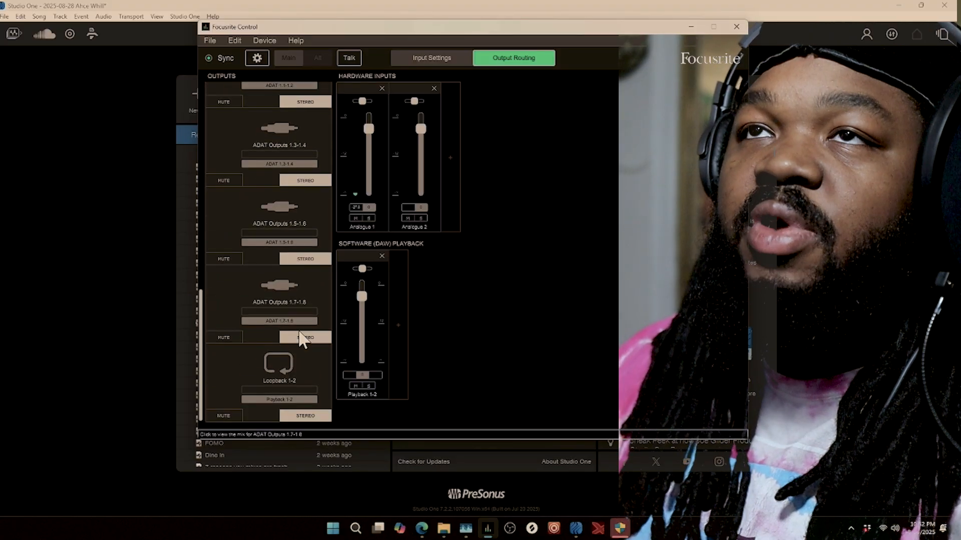
{"action": "scroll", "coordinate": [299, 332], "scroll_direction": "up", "scroll_amount": 6}
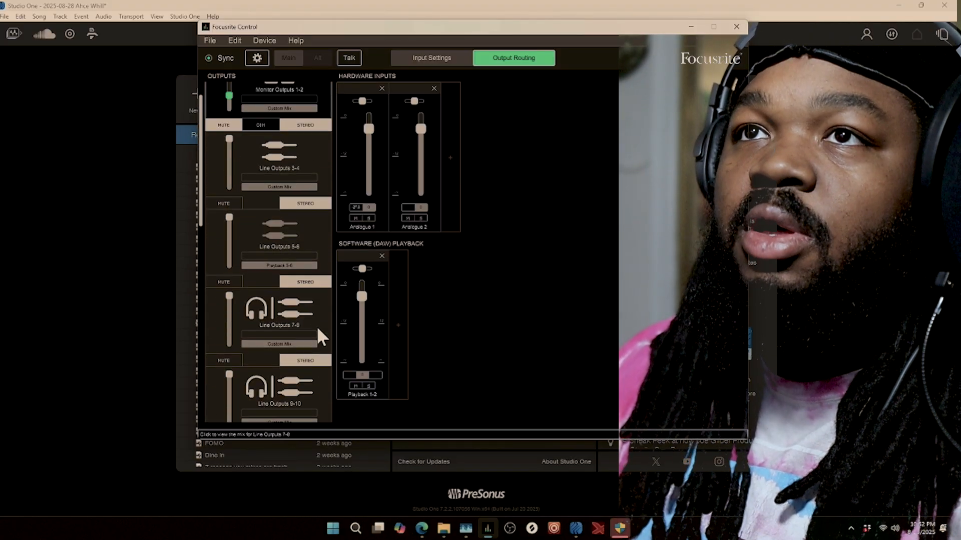
{"action": "scroll", "coordinate": [317, 327], "scroll_direction": "up", "scroll_amount": 1}
View the routing of Line Outputs 5-6 and the custom mix of Line Outputs 3-4, and close Focusrite Control
{"action": "left_click", "coordinate": [281, 258]}
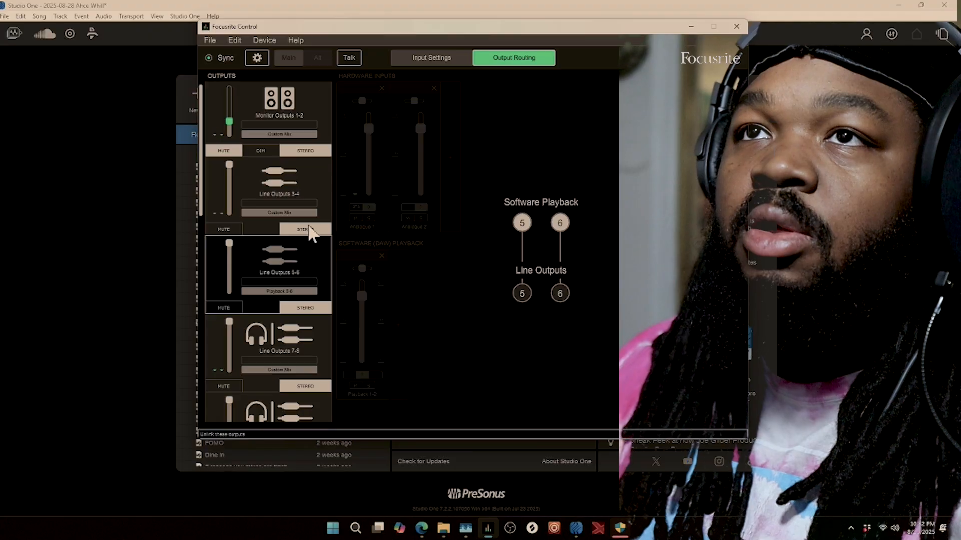
{"action": "left_click", "coordinate": [308, 184]}
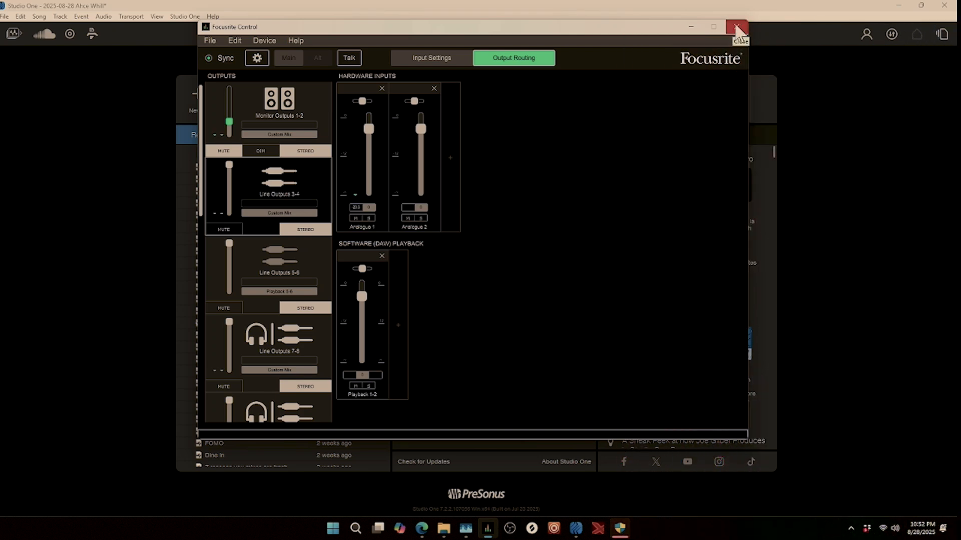
{"action": "left_click", "coordinate": [735, 26]}
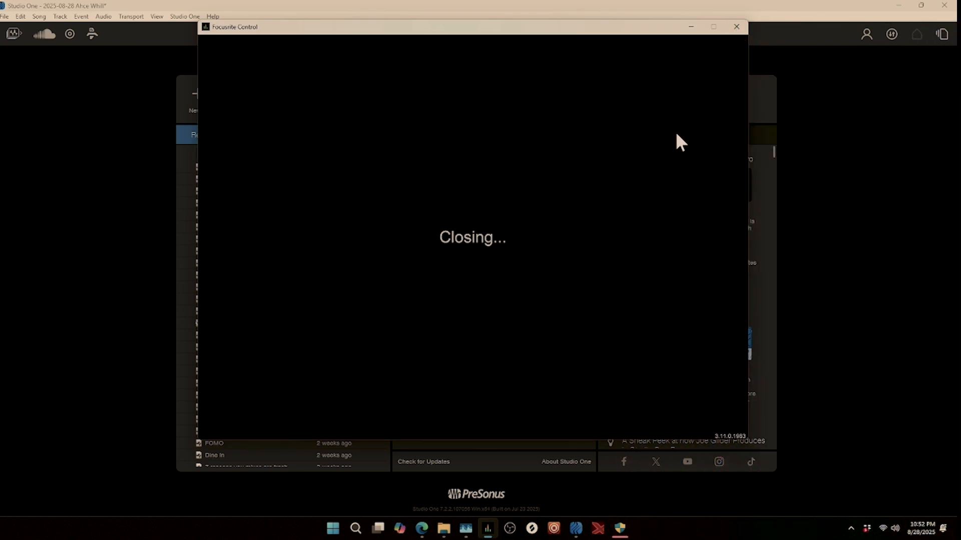